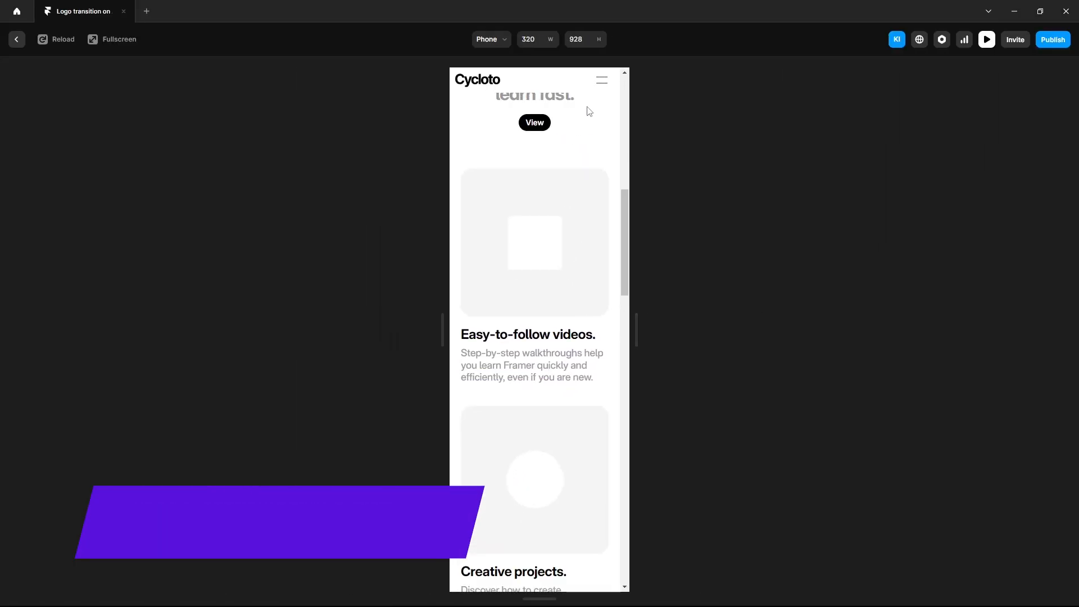
left_click(602, 80)
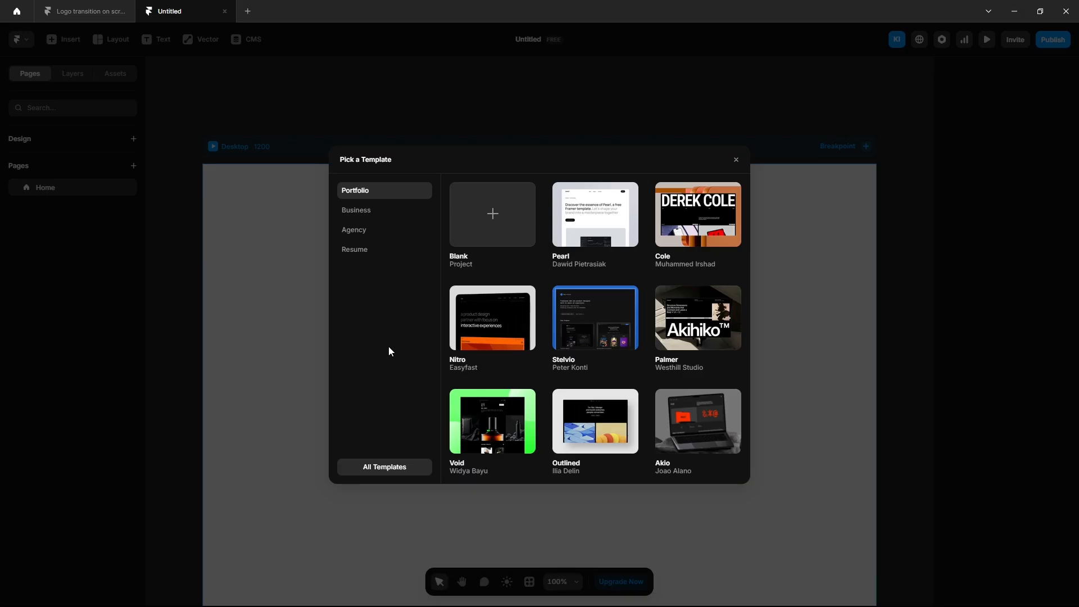
Skip the template picker and generate a page with Wireframer from the prompt "Create a landing page".
left_click(737, 159)
left_click(54, 40)
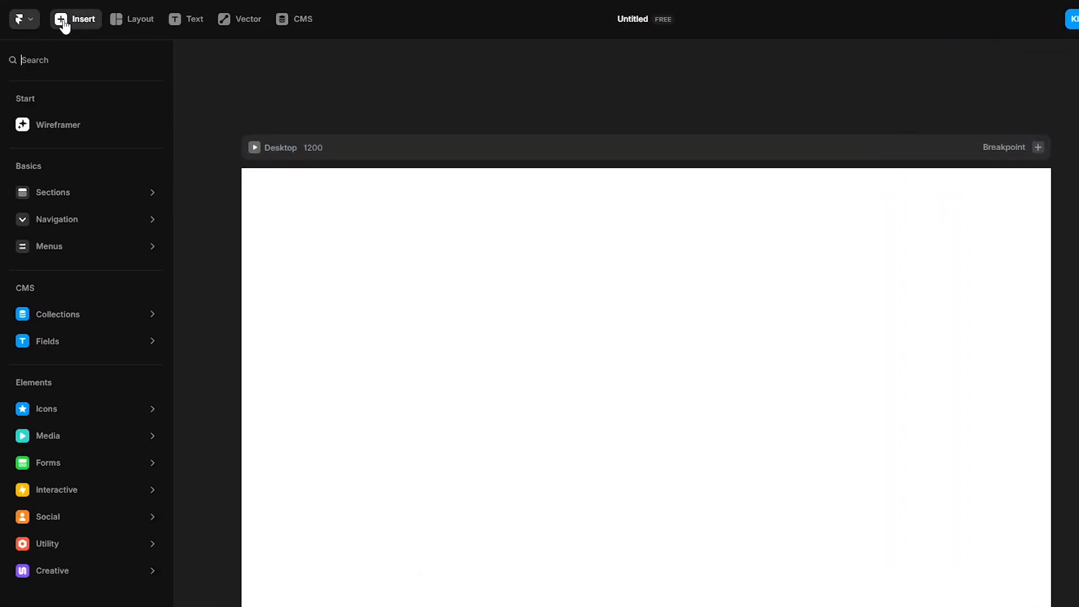
left_click(55, 125)
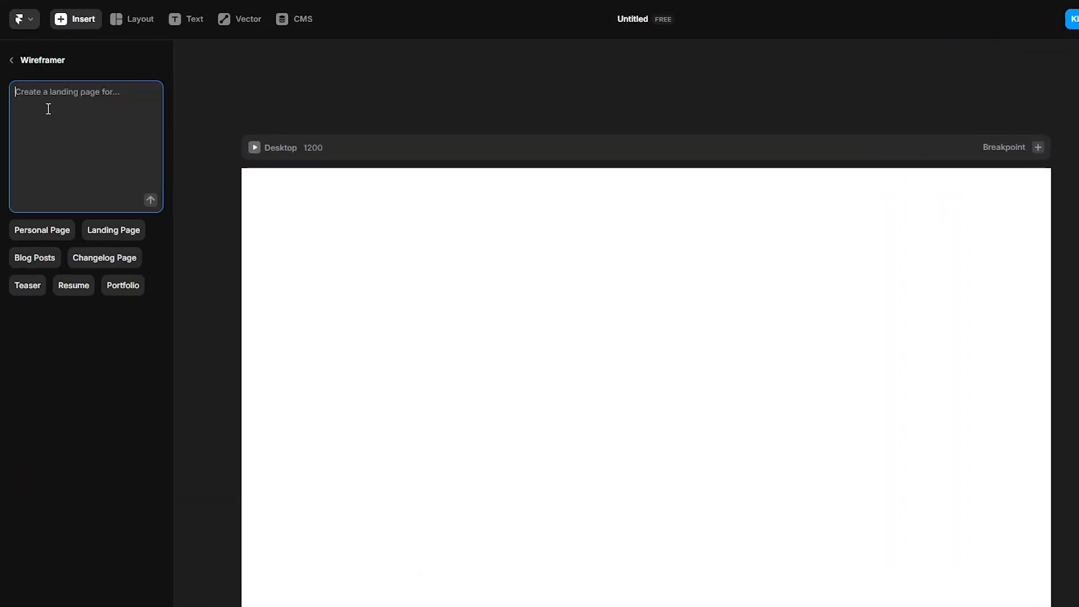
type("Create a lan")
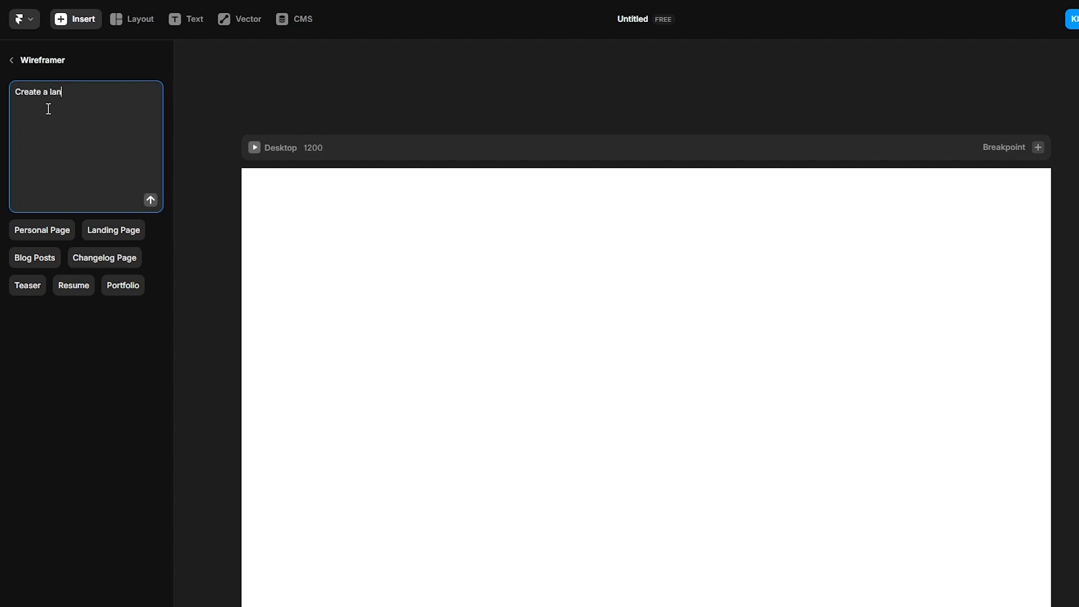
type("ding page")
key("Return")
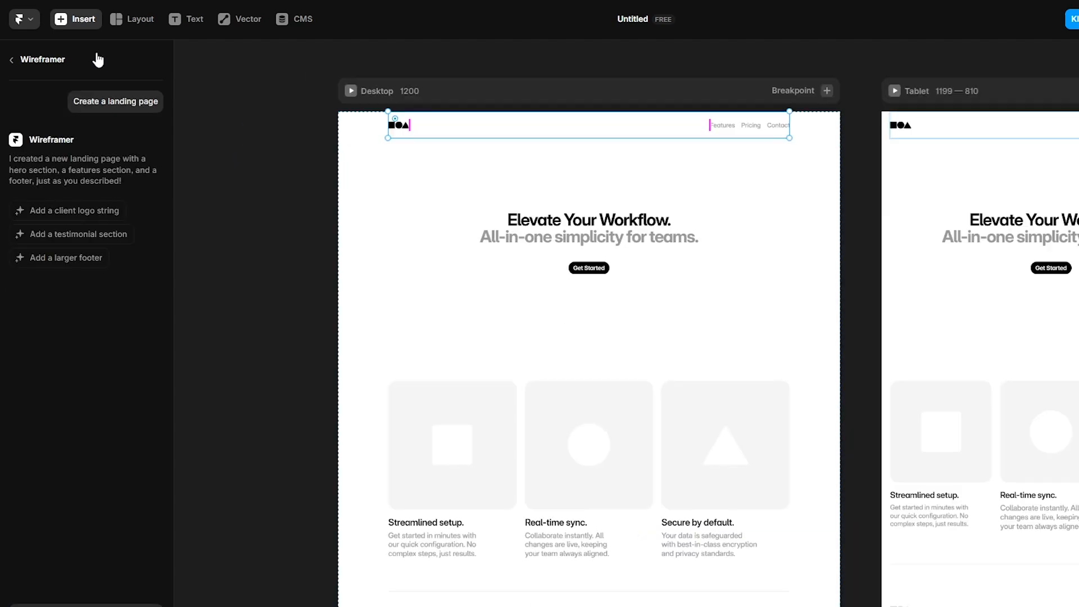
Leave Wireframer and delete the generated Navigation layer from the Desktop breakpoint of the landing page.
left_click(28, 59)
left_click(255, 121)
left_click(89, 62)
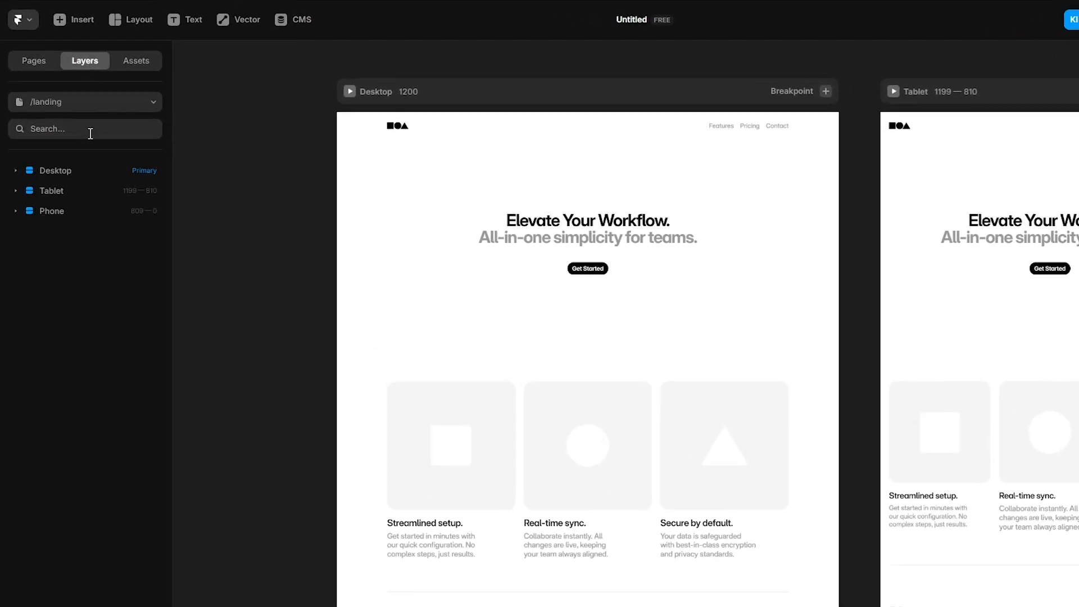
left_click(15, 171)
left_click(93, 191)
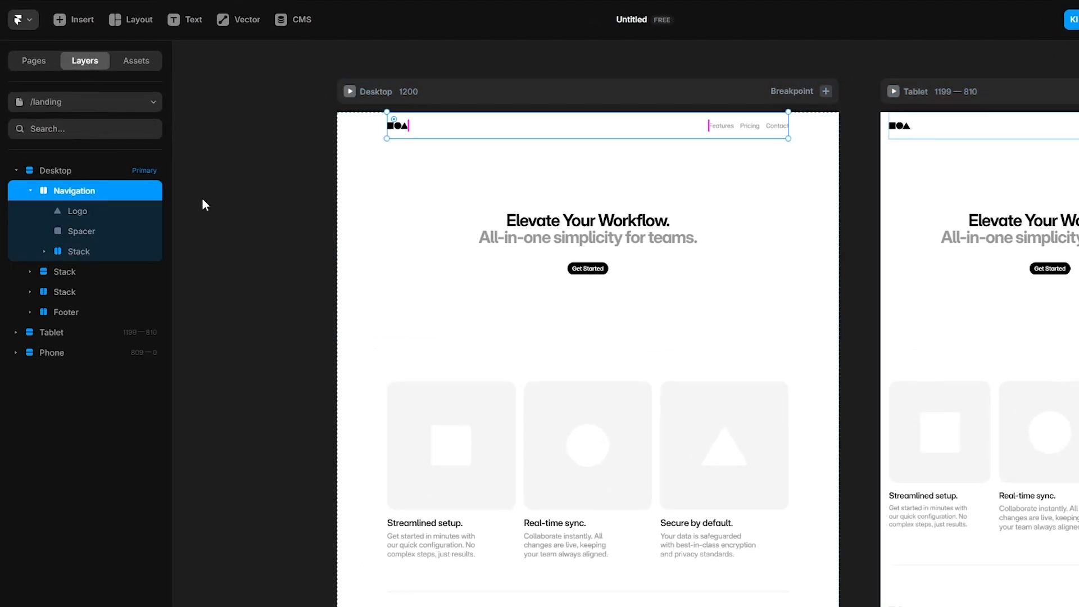
key("Delete")
Draw a frame about 716 by 190 px in the hero area and move it out of the hero stack to be Desktop's first layer.
key("f")
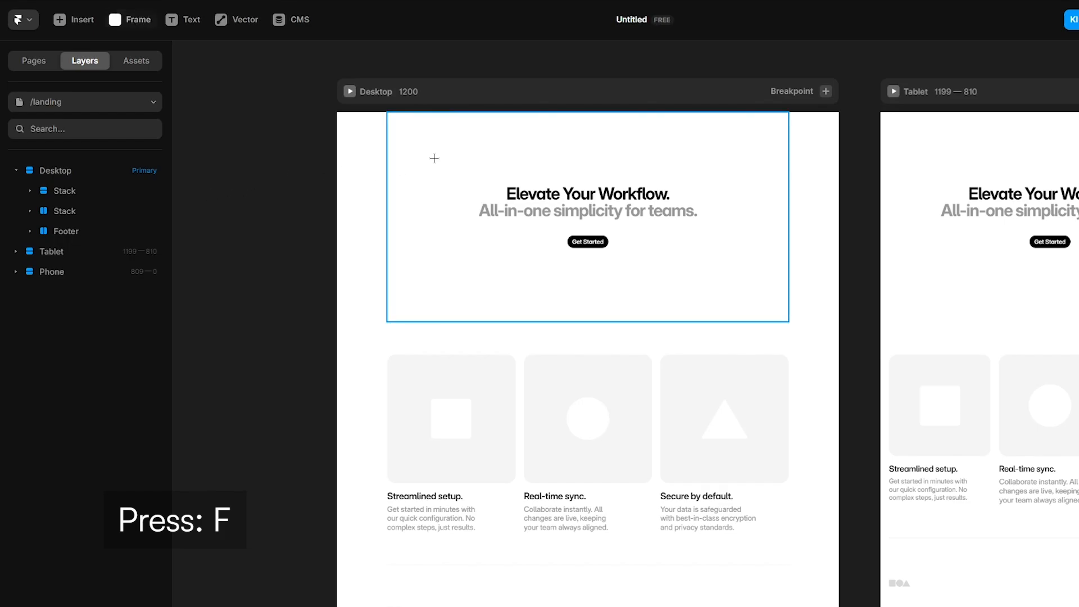
left_click_drag(425, 119, 722, 208)
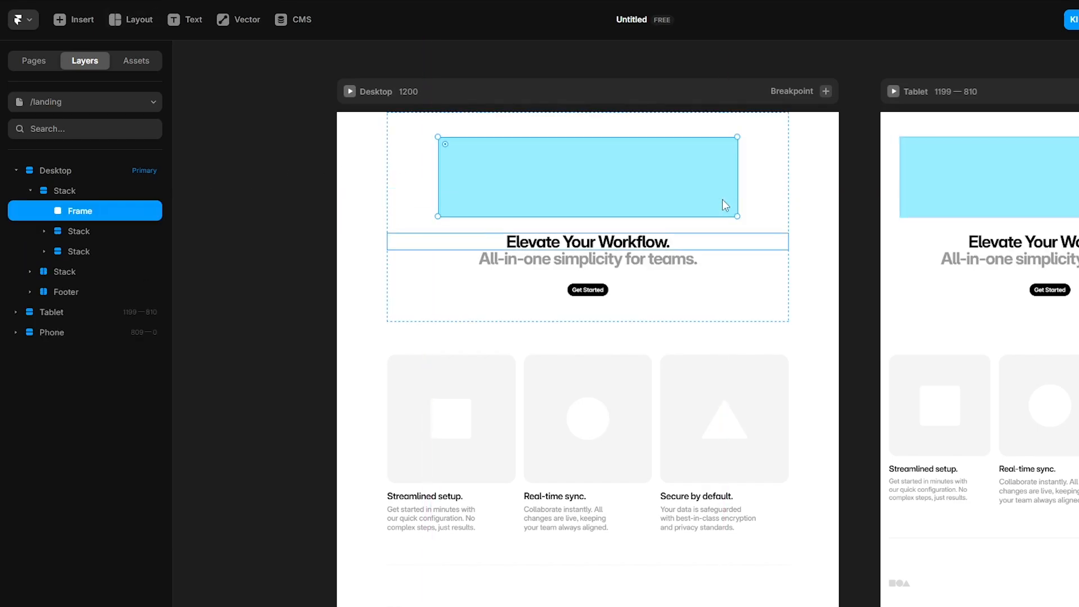
mouse_move(79, 210)
left_mouse_down()
mouse_move(79, 181)
mouse_move(79, 191)
left_mouse_up()
Set the new frame's width to 1200 and height to 100vh, and give it a stack layout.
left_click(1048, 251)
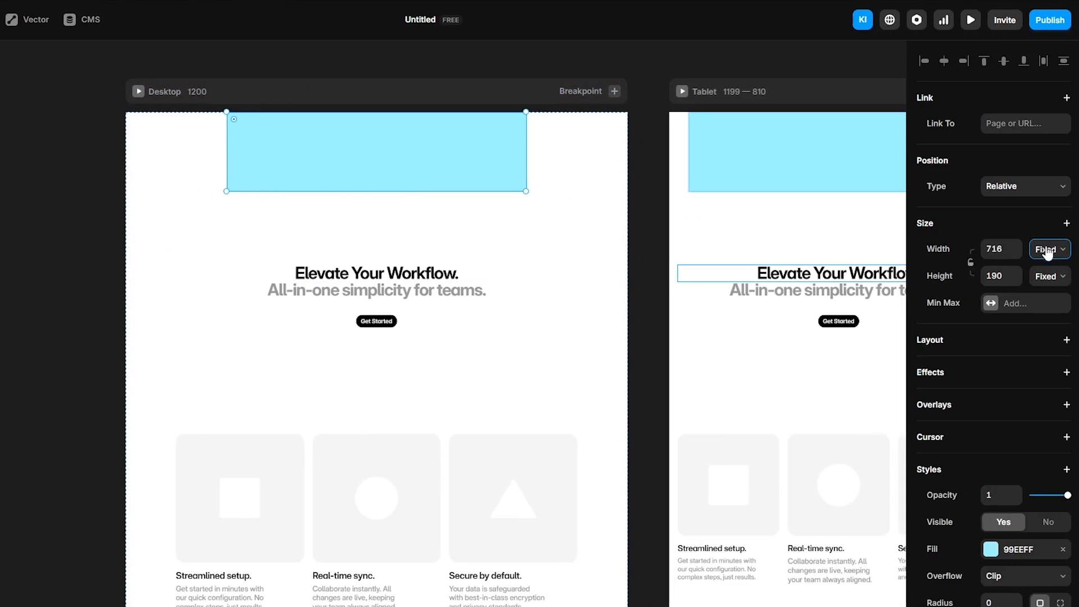
left_click(886, 294)
type("1200")
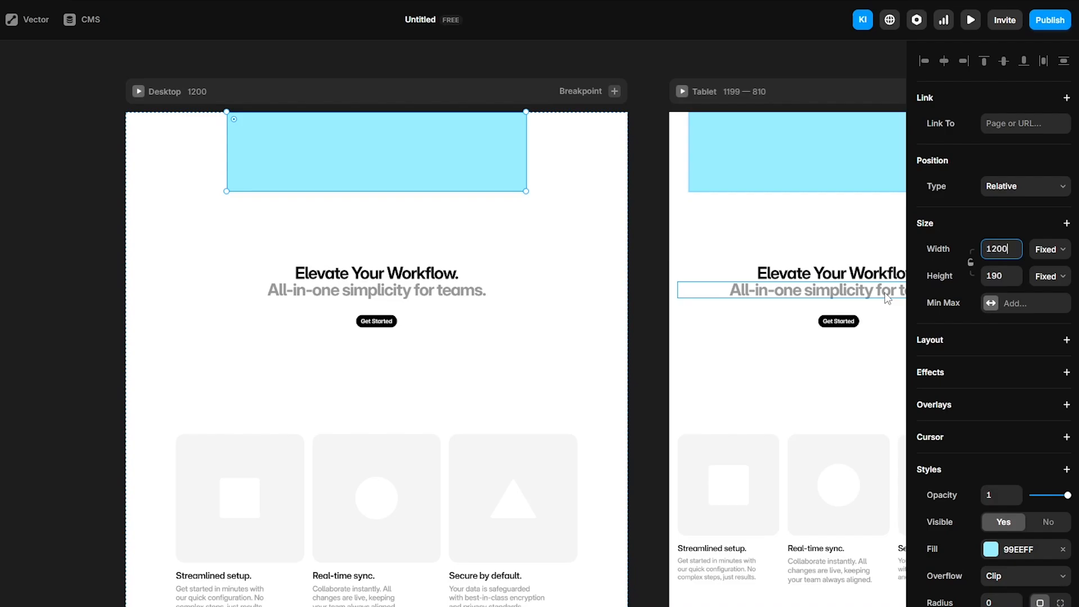
key("Tab")
type("100vh")
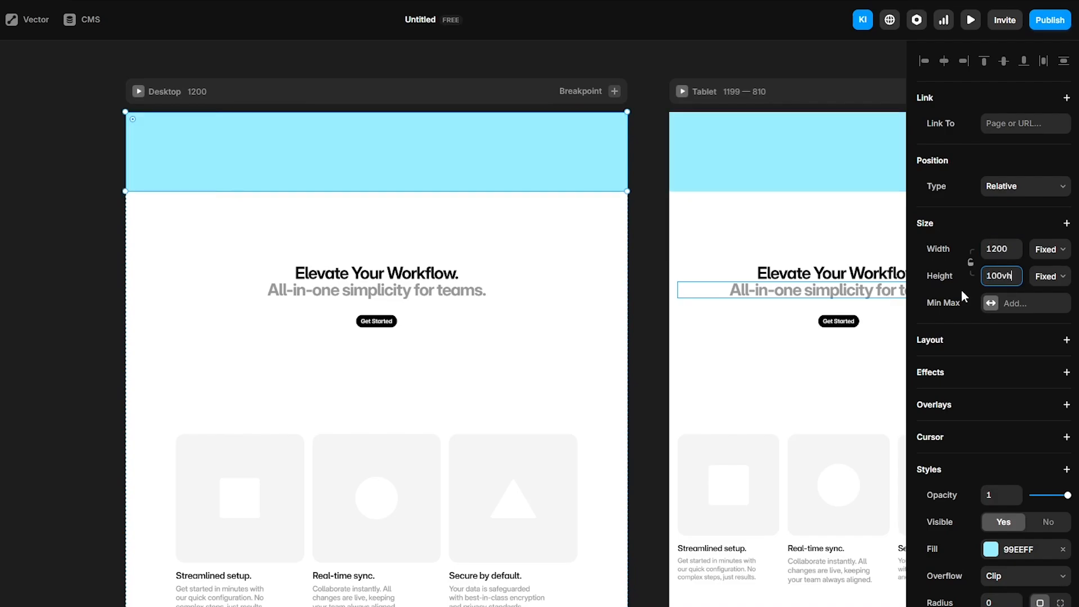
key("Return")
left_click(944, 343)
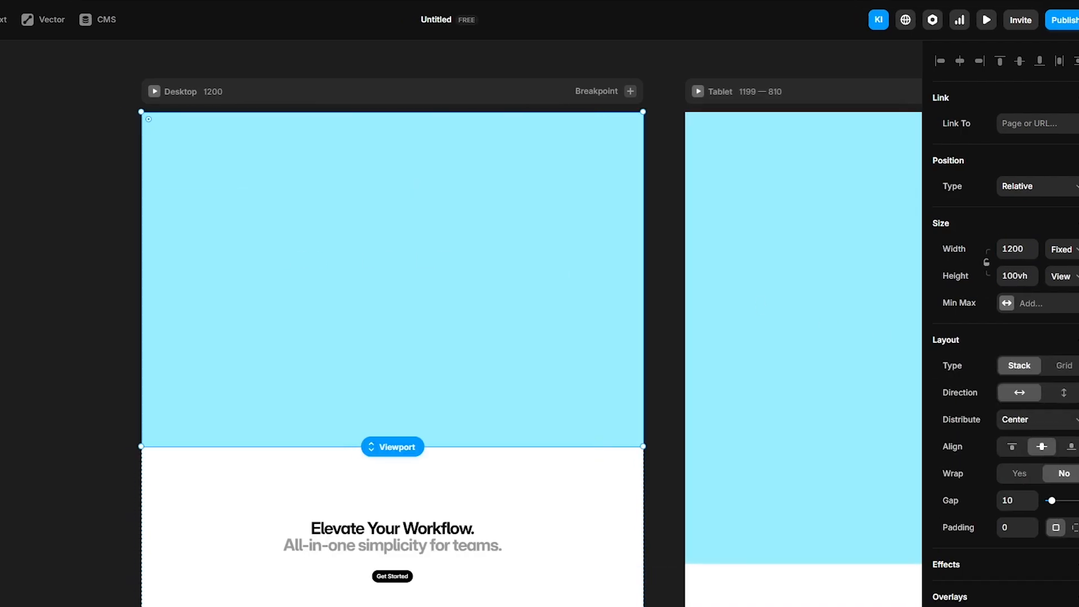
Turn the full-height stack into a component named Navigation.
right_click(112, 191)
left_click(155, 237)
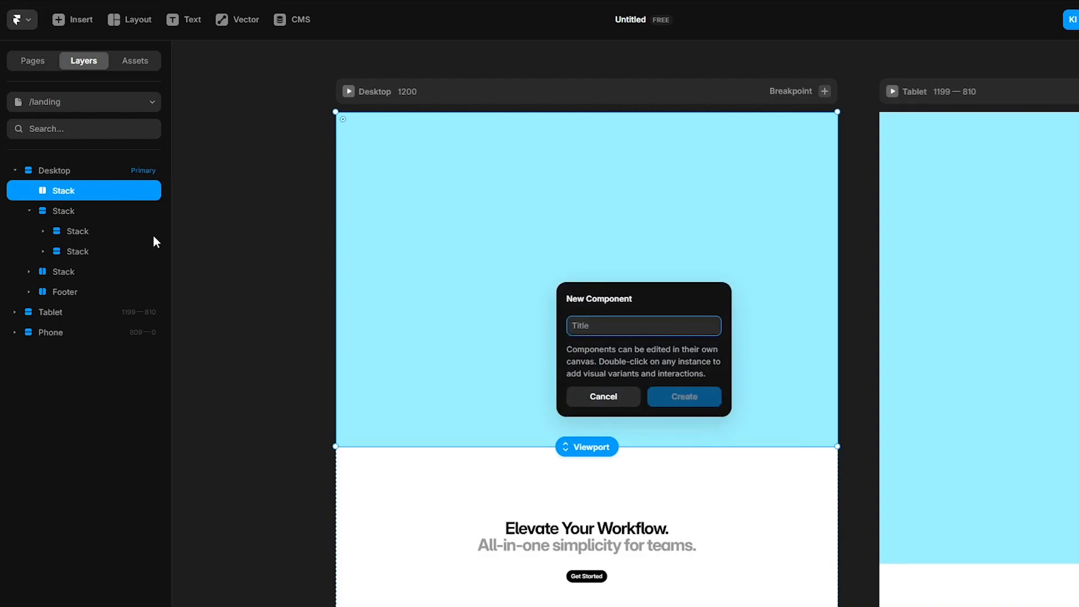
type("Navigation")
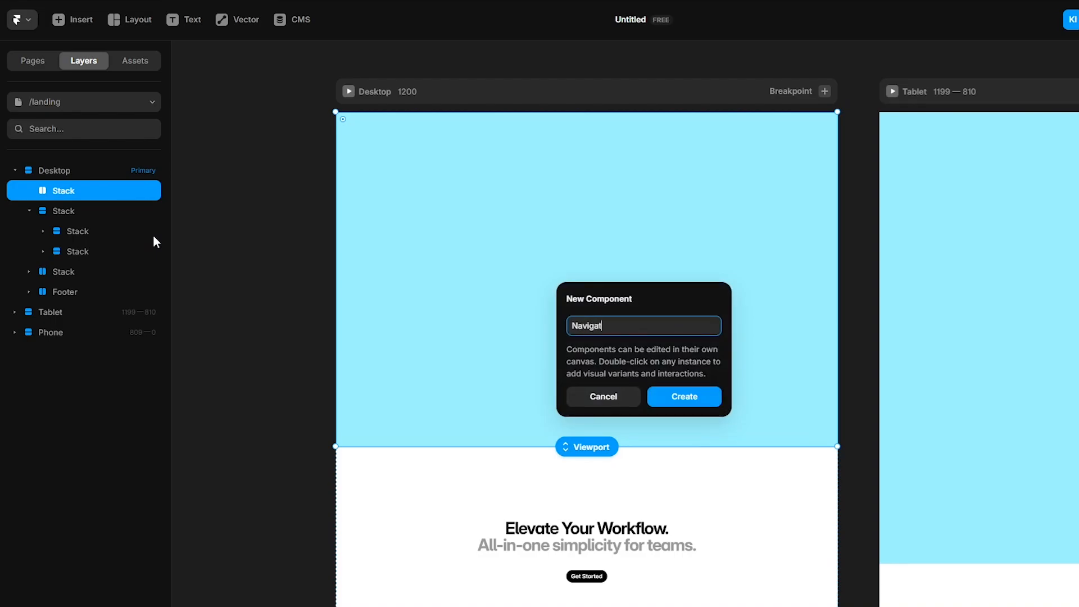
key("Return")
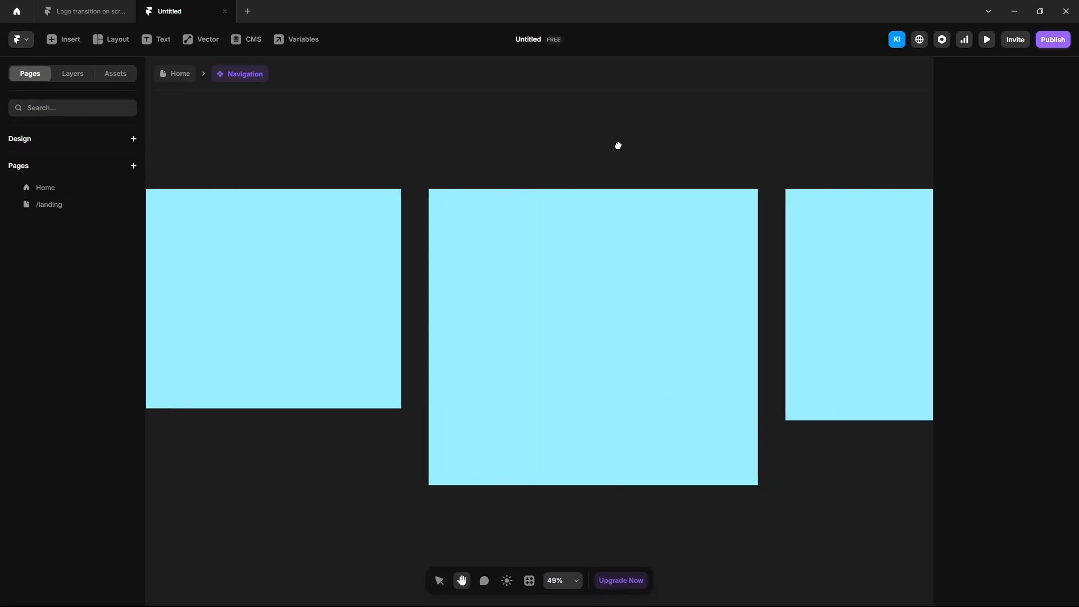
Delete the Tablet and Phone variants of the Navigation component.
left_click_drag(618, 145, 546, 140)
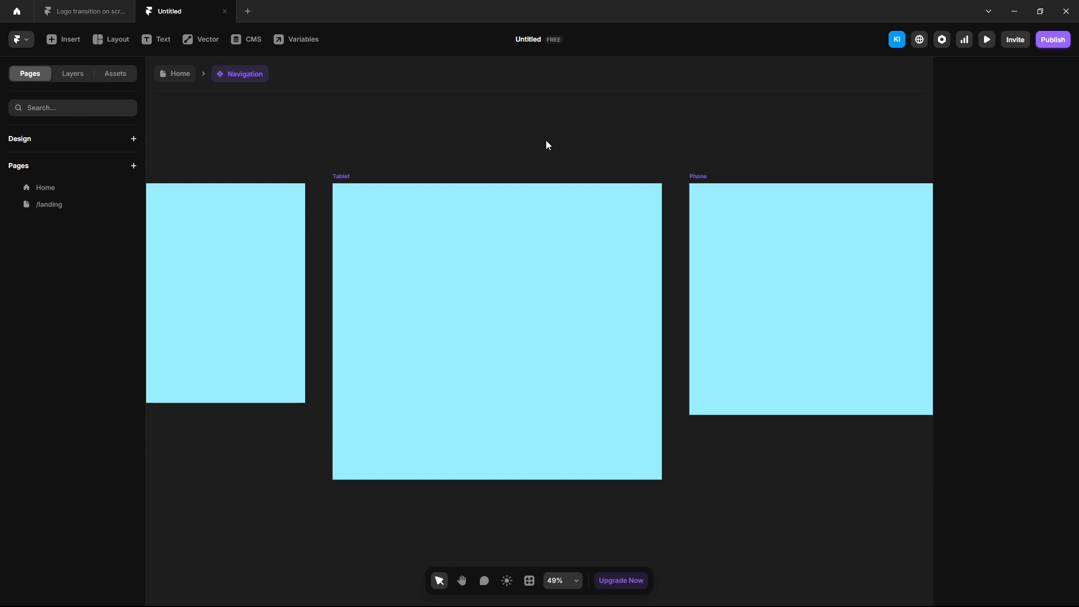
left_click(341, 176)
key("Delete")
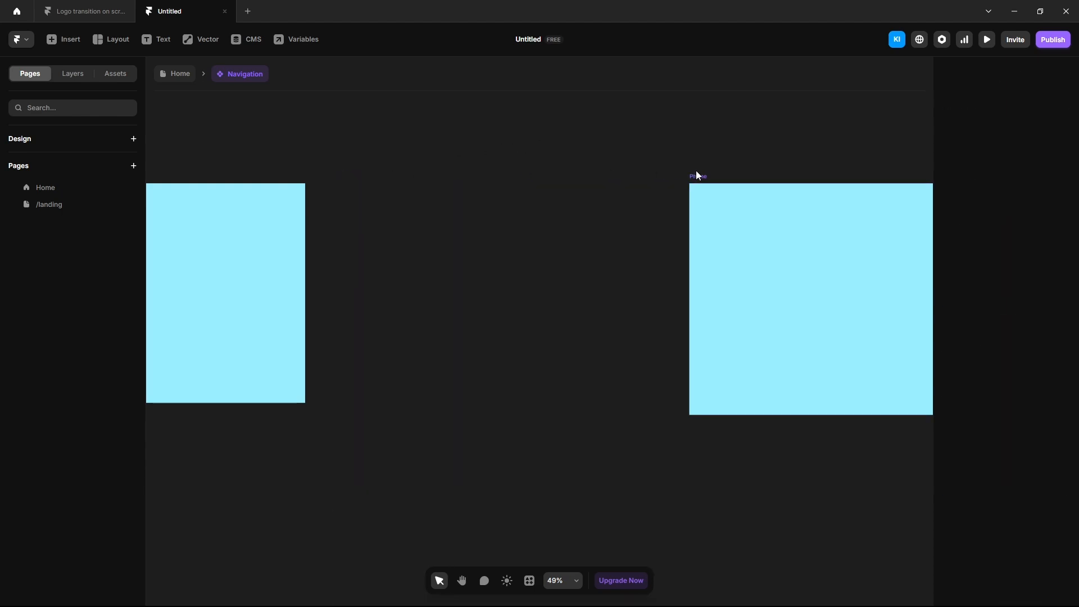
left_click(697, 173)
key("Delete")
left_click_drag(329, 141, 703, 120)
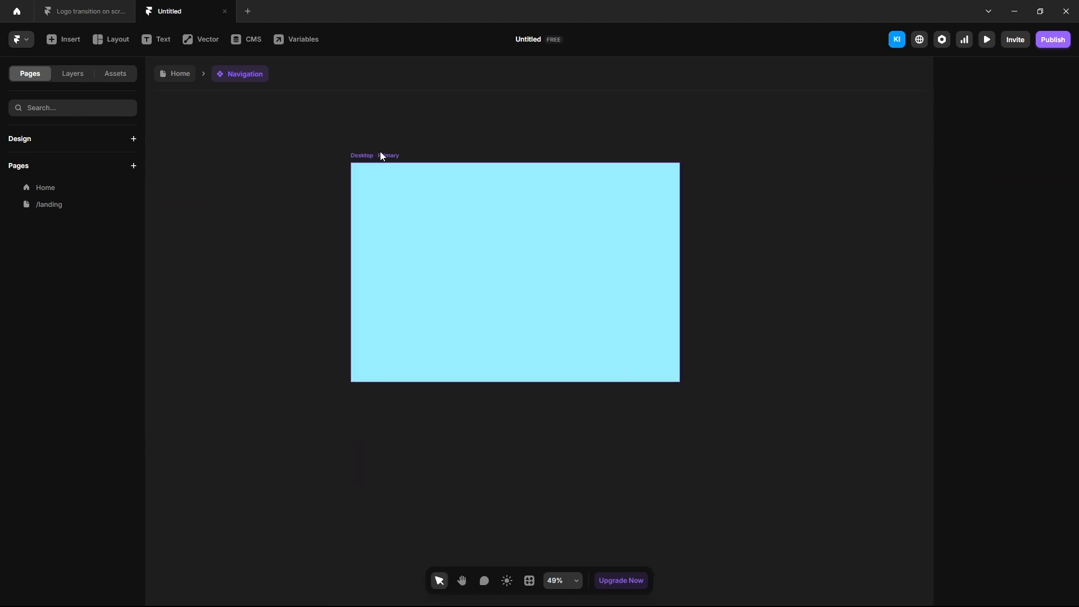
Add a text layer reading "Home" inside the Desktop variant of the Navigation component.
left_click(381, 156)
left_click(72, 74)
key("t")
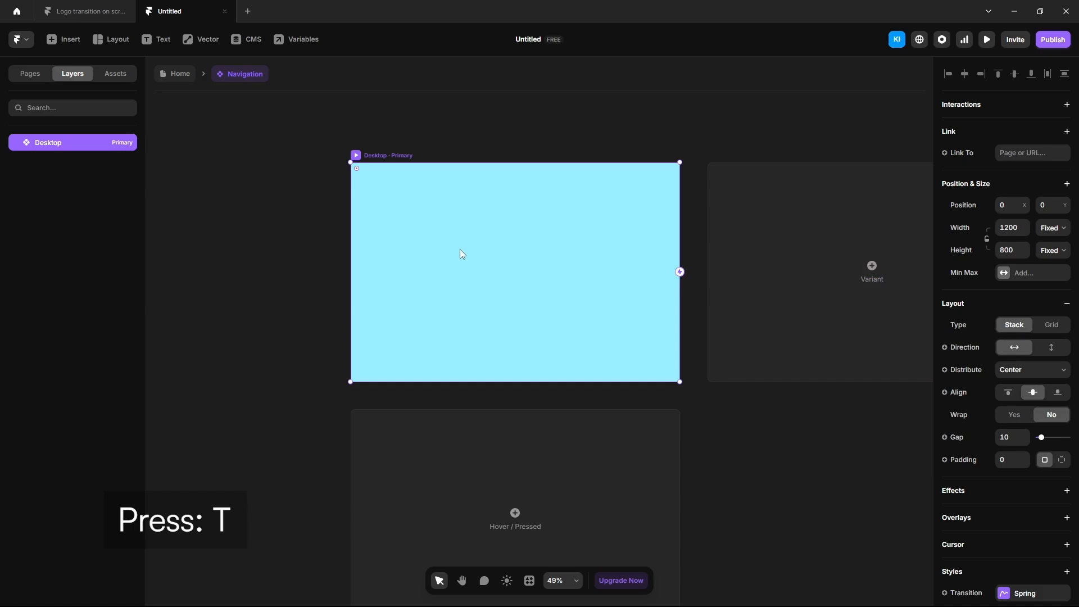
scroll(460, 249, "up", 3)
key("t")
left_click(367, 345)
type("Home")
Set the Home text to Medium weight with the color 666666.
key("ctrl+a")
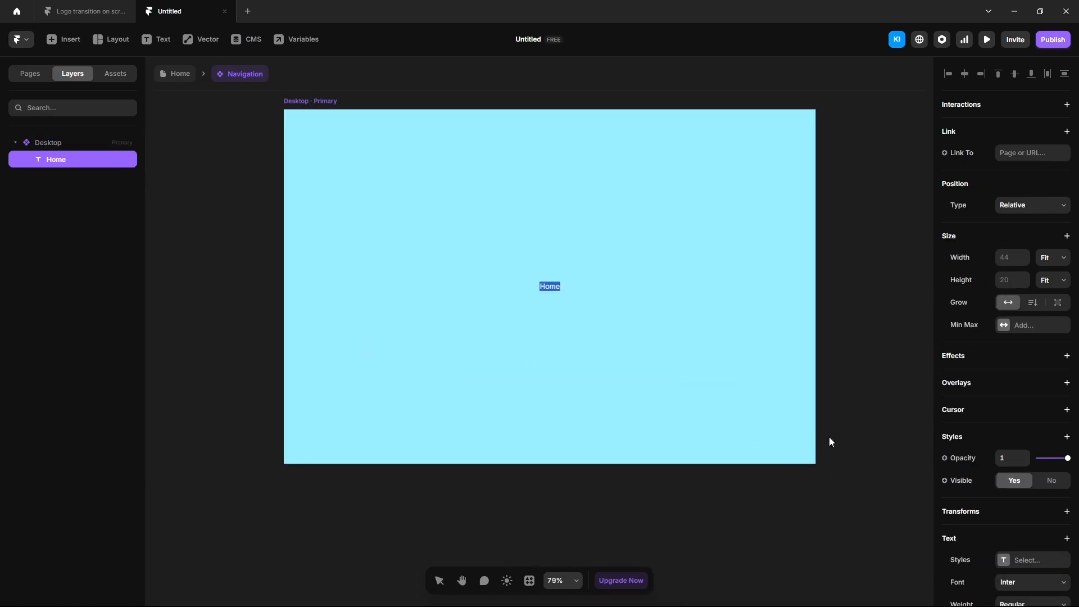
scroll(1003, 436, "down", 5)
left_click(1009, 382)
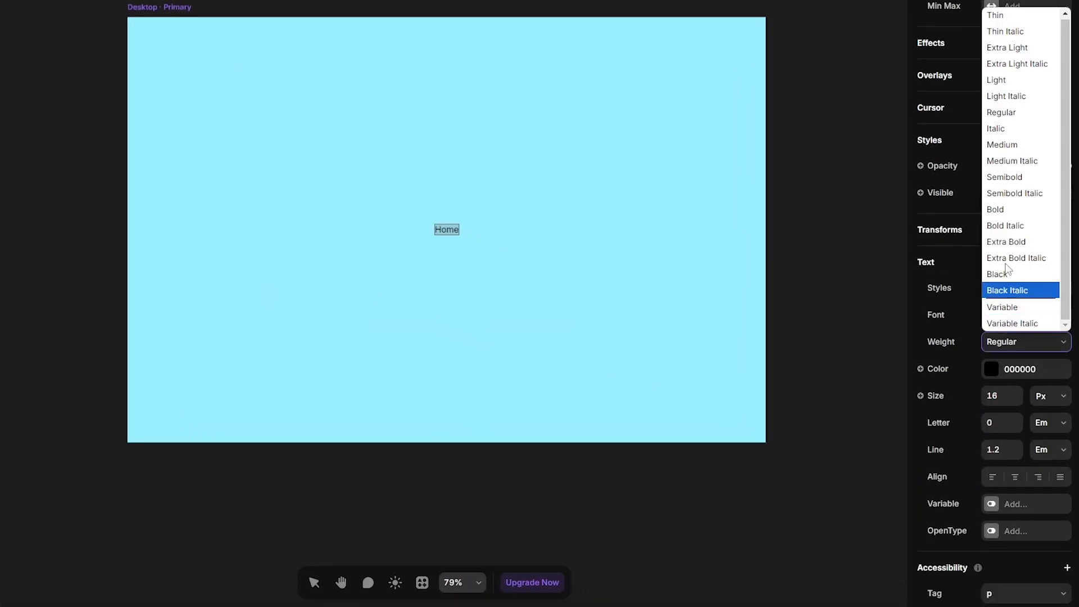
left_click(1000, 145)
left_click(1020, 371)
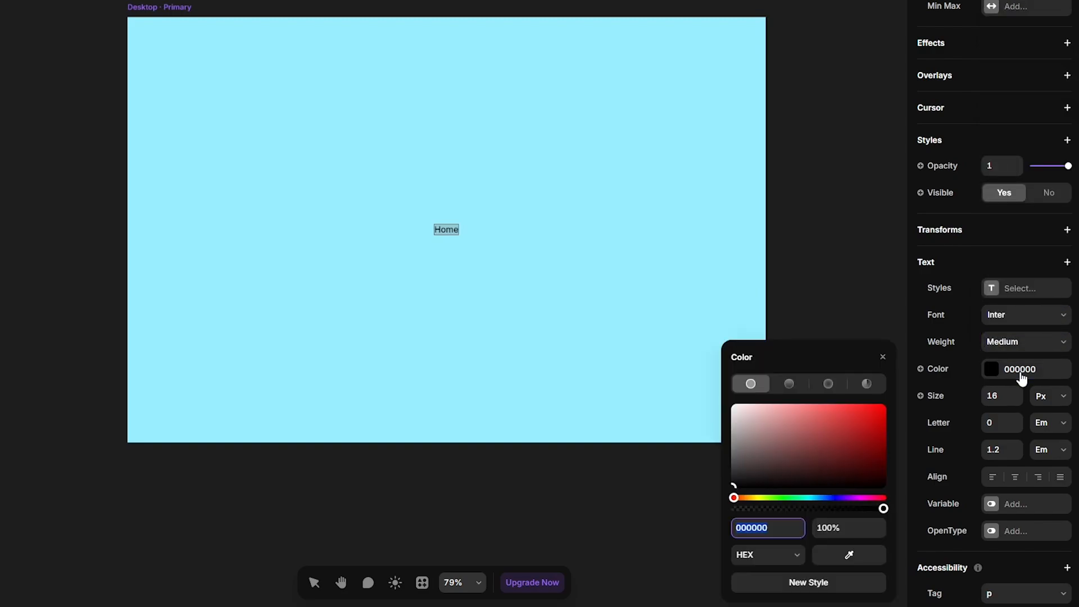
type("666666")
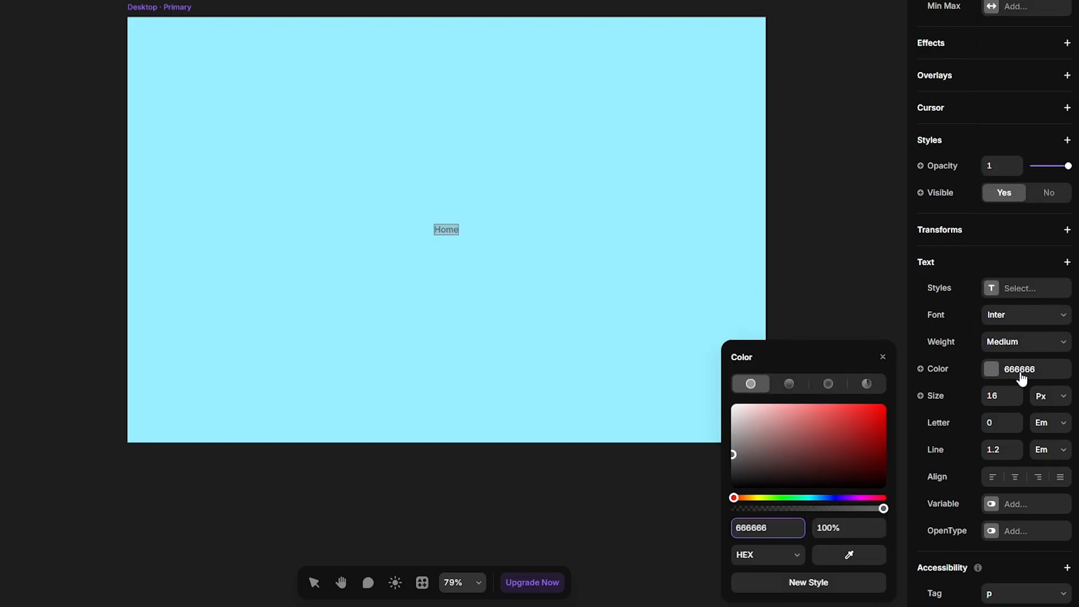
key("Return")
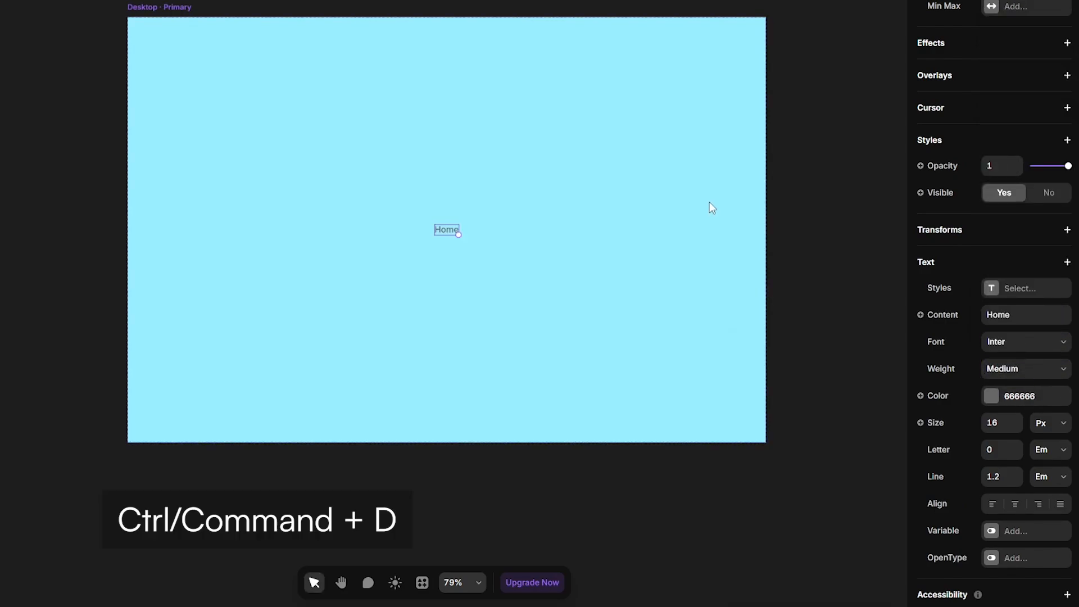
Duplicate the Home text layer three times.
key("ctrl+d")
key("ctrl+d")
key("ctrl+d")
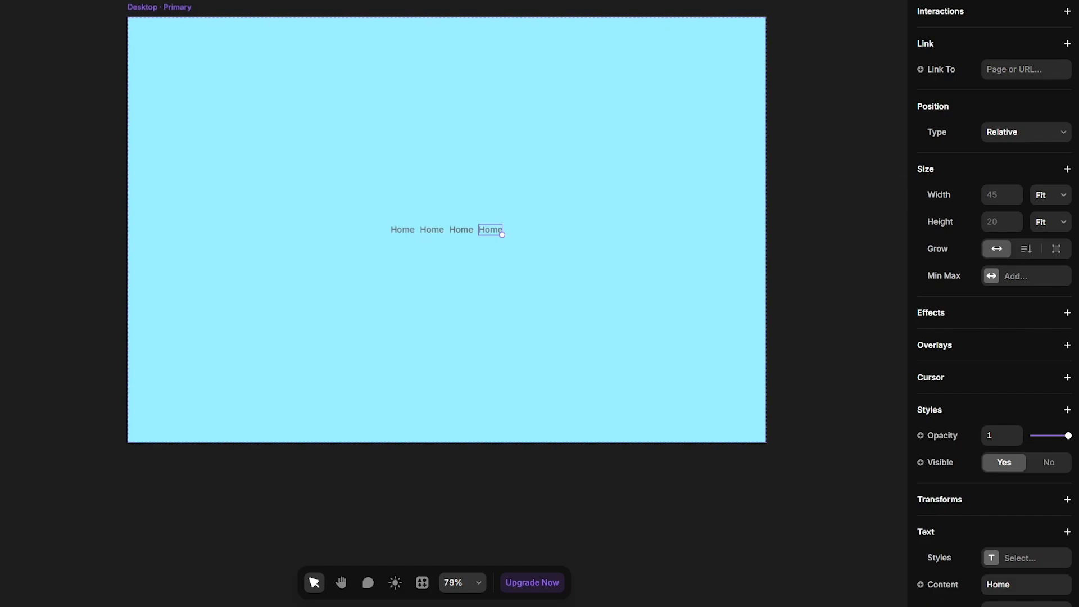
Change the content of the three duplicated texts to Tutorials, Projects and About, in that order.
left_click(433, 229)
left_click(1008, 588)
key("ctrl+a")
type("Tutorials")
left_click(464, 230)
left_click(1001, 584)
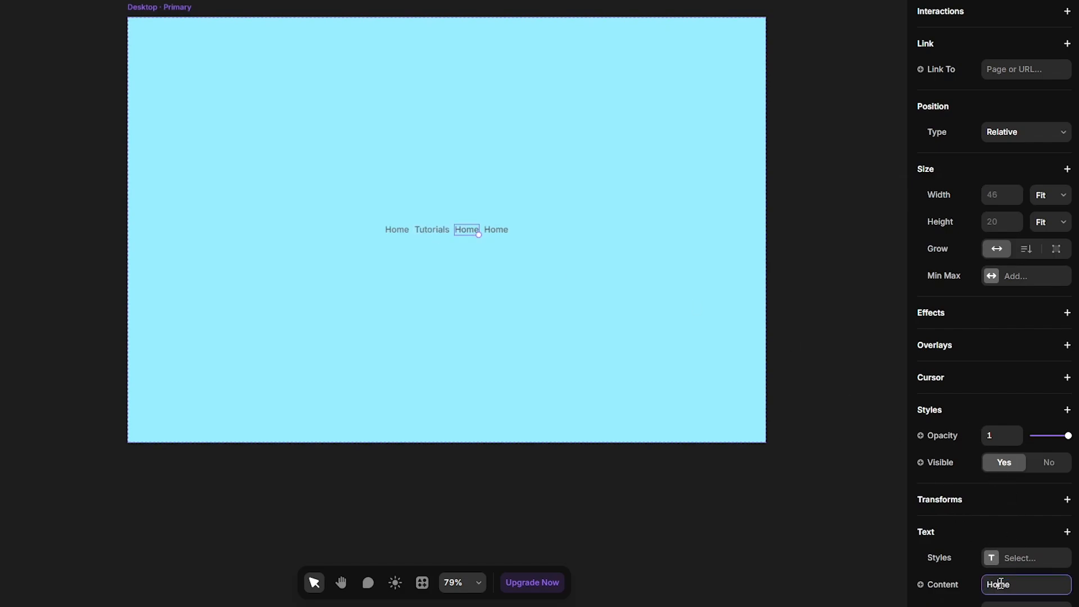
key("ctrl+a")
type("Projects")
left_click(497, 230)
left_click(1008, 584)
key("ctrl+a")
type("About")
Wrap the four link texts in a stack and rename it Menu.
left_click(70, 158, "shift")
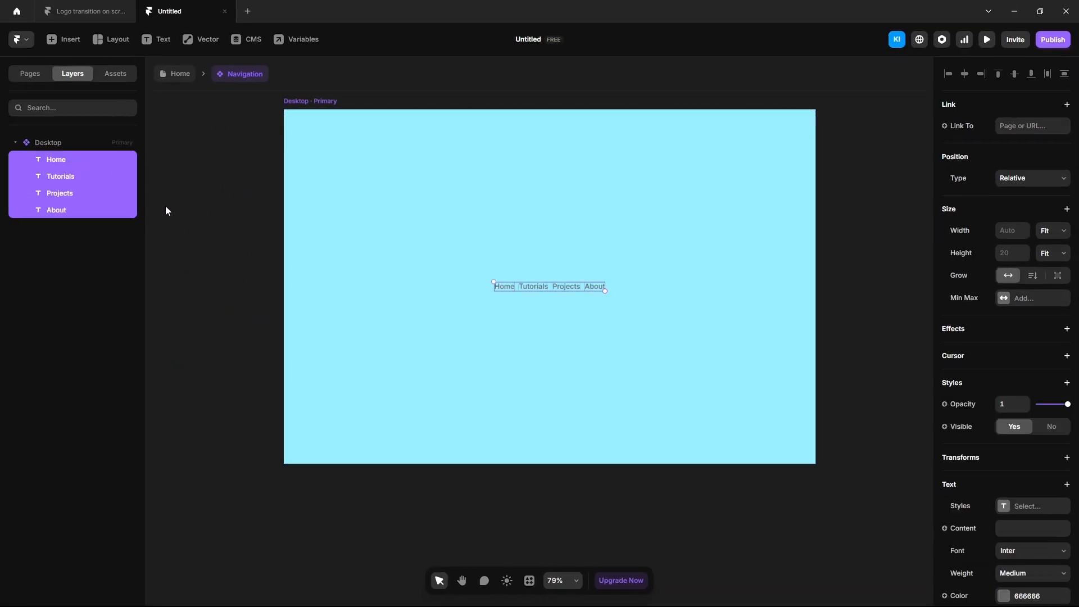
key("ctrl+alt+Return")
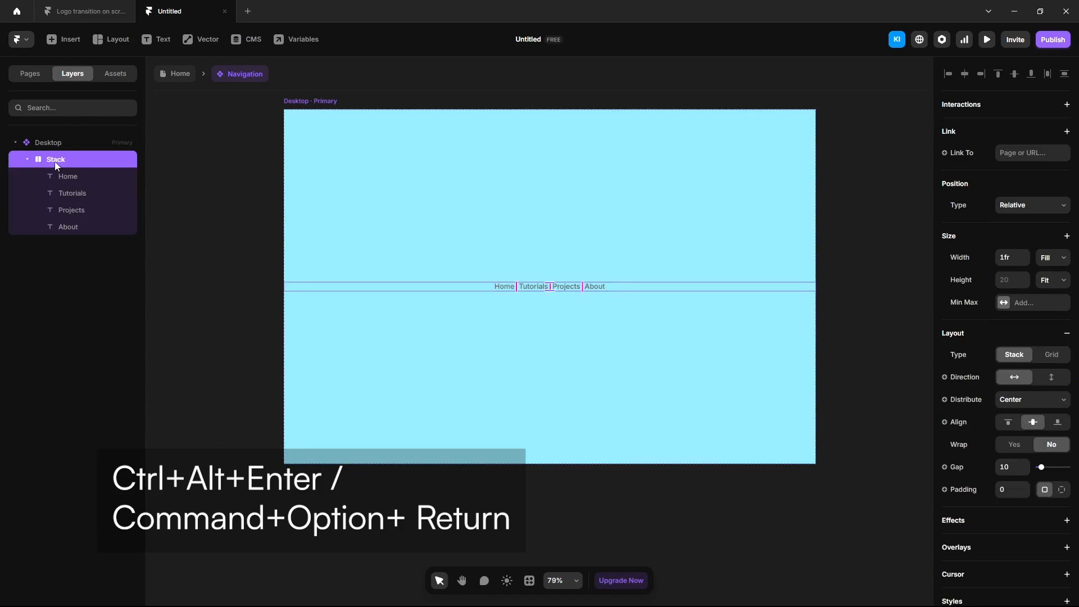
double_click(55, 160)
key("Return")
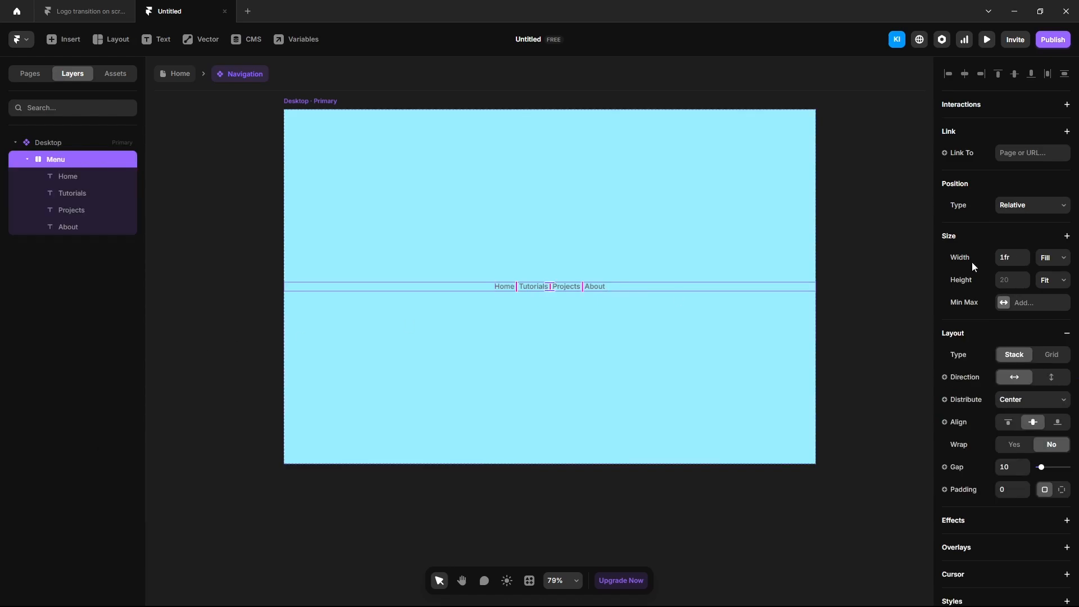
Add the Cycloto logo vector to the Desktop variant below Menu in the layer order and rename its layer Cycloto.
left_click_drag(1078, 152, 606, 307)
left_click(57, 245)
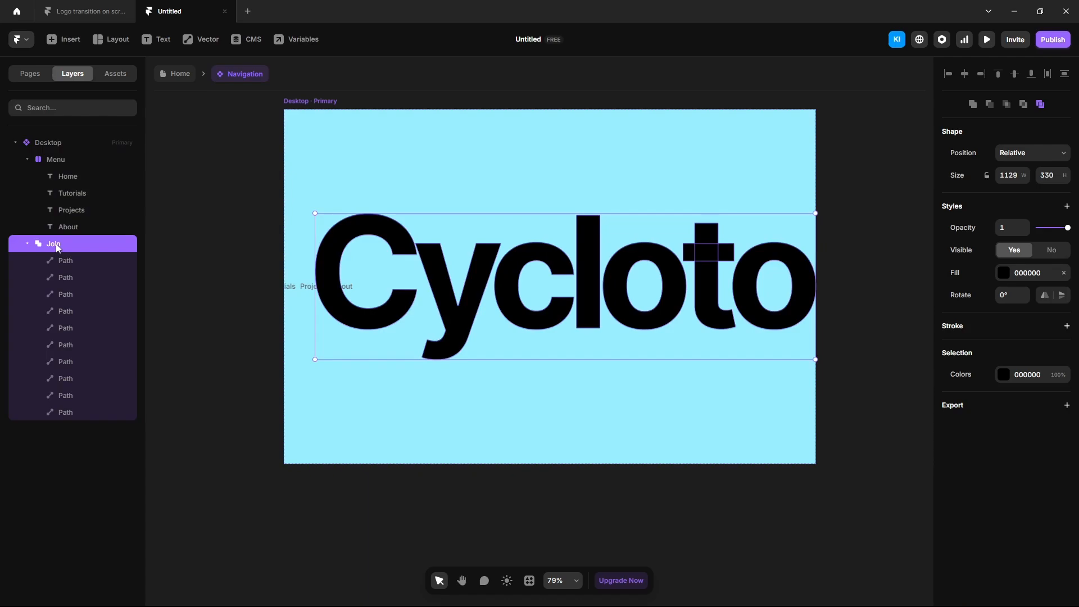
double_click(56, 245)
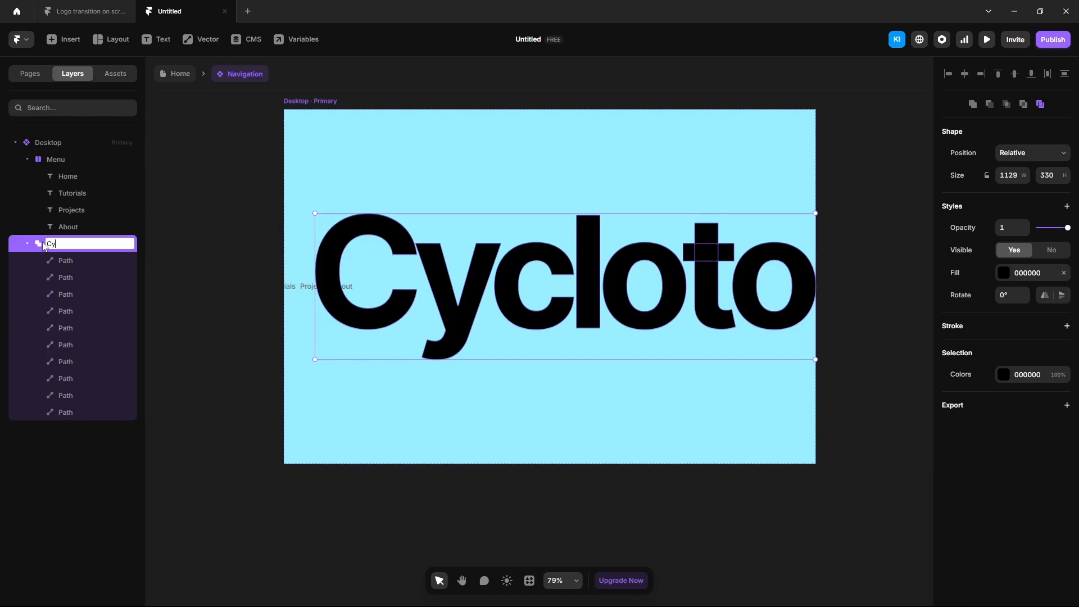
key("Return")
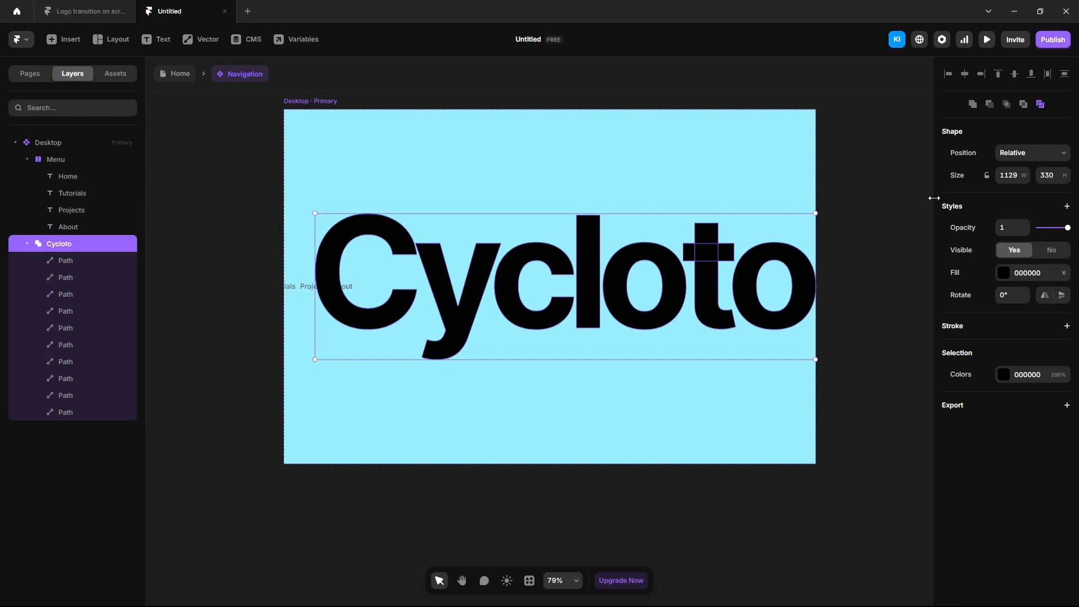
Lock the aspect ratio of the Cycloto logo shape and all the paths inside it.
left_click(66, 260)
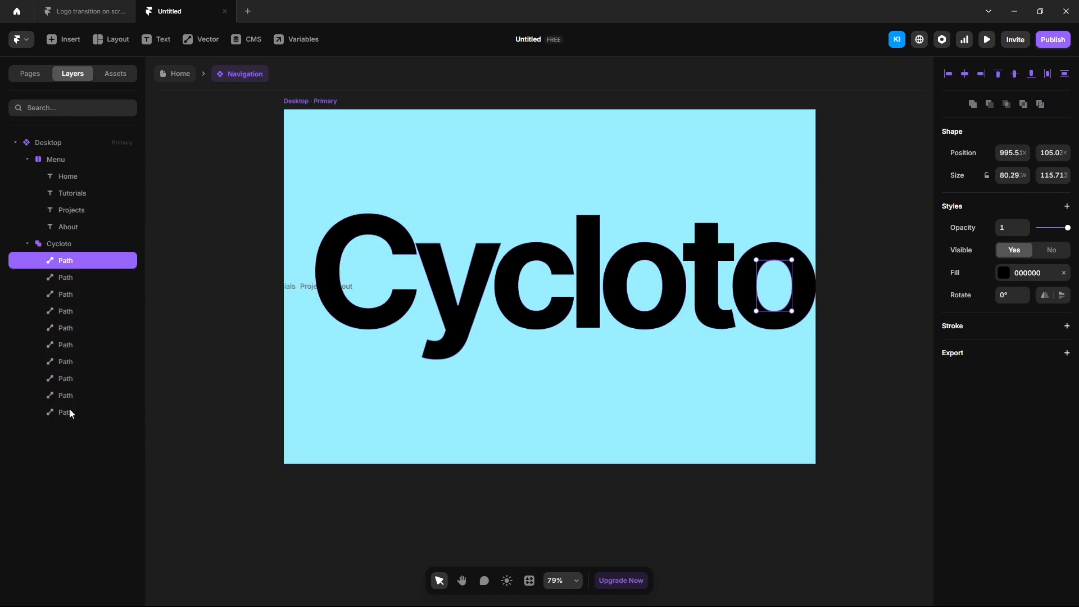
left_click(69, 415, "shift")
left_click(72, 245)
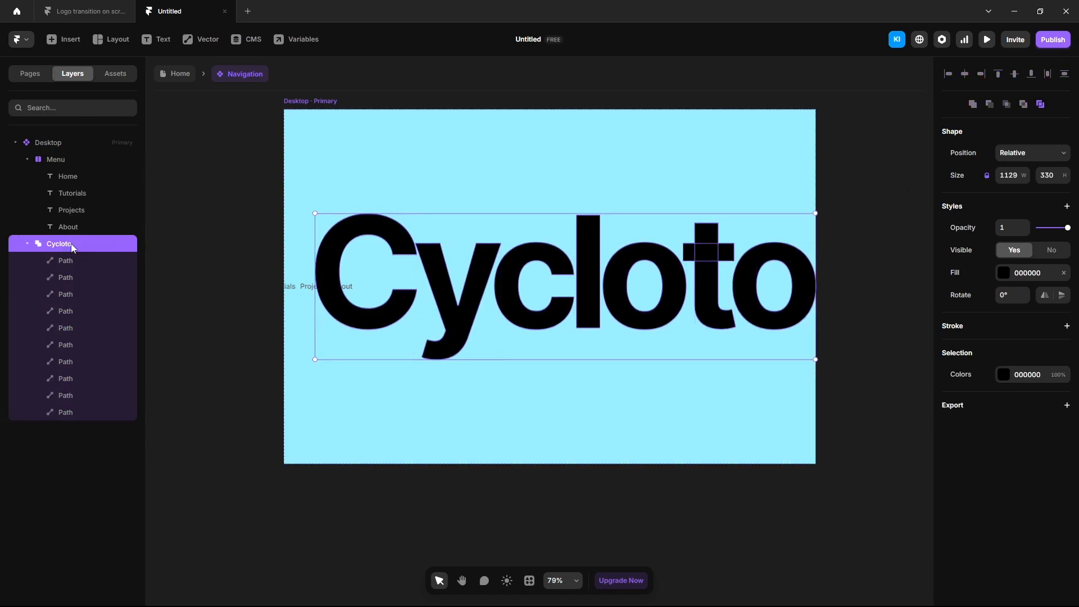
Set the Cycloto logo's width to 80, then wrap it in a stack named Logo.
type("80")
key("Return")
key("ctrl+Return")
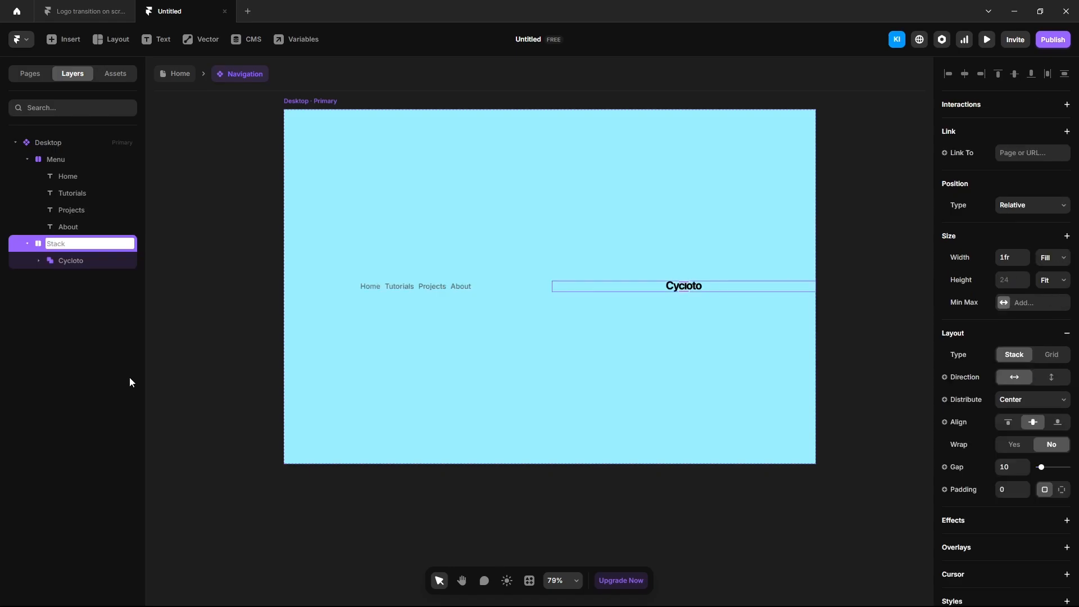
type("Logo")
key("Return")
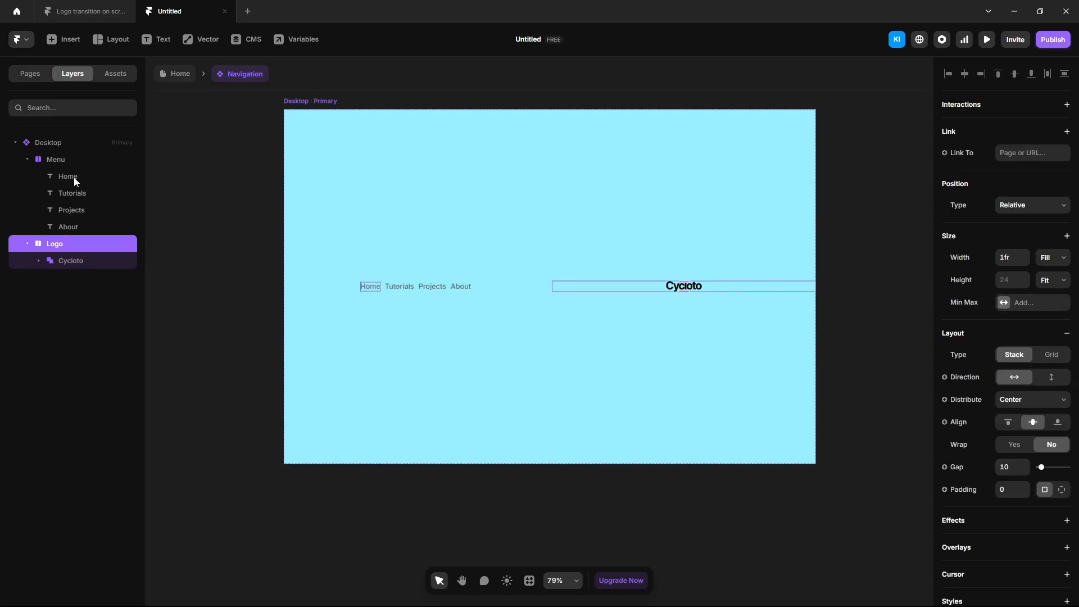
Wrap the Home and Tutorials texts in a stack named Left and set its width to Fit Content.
left_click(74, 178)
left_click(84, 194, "shift")
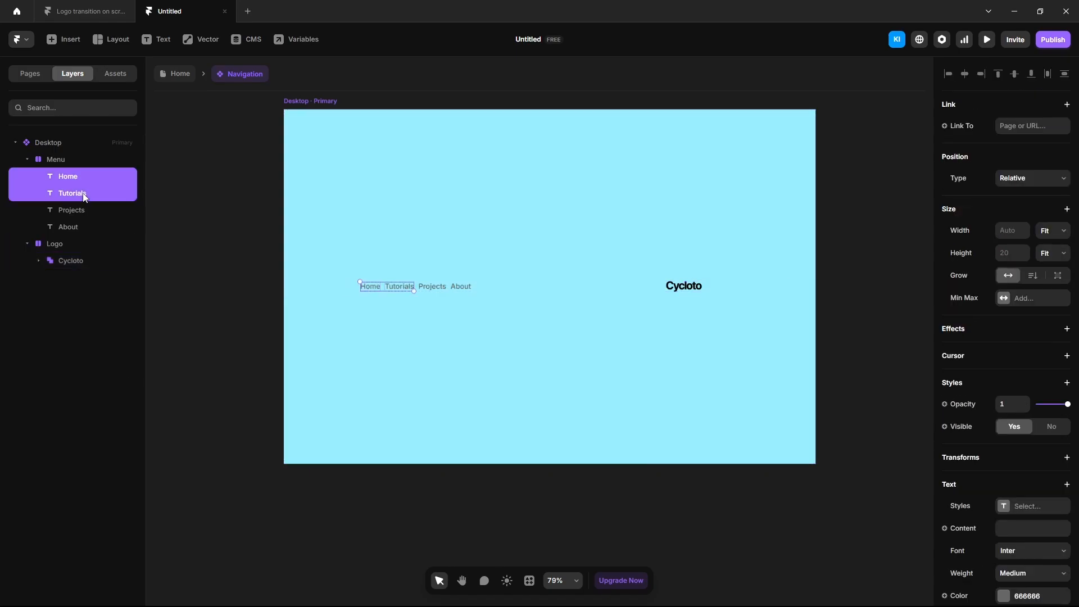
key("ctrl+Return")
type("Left")
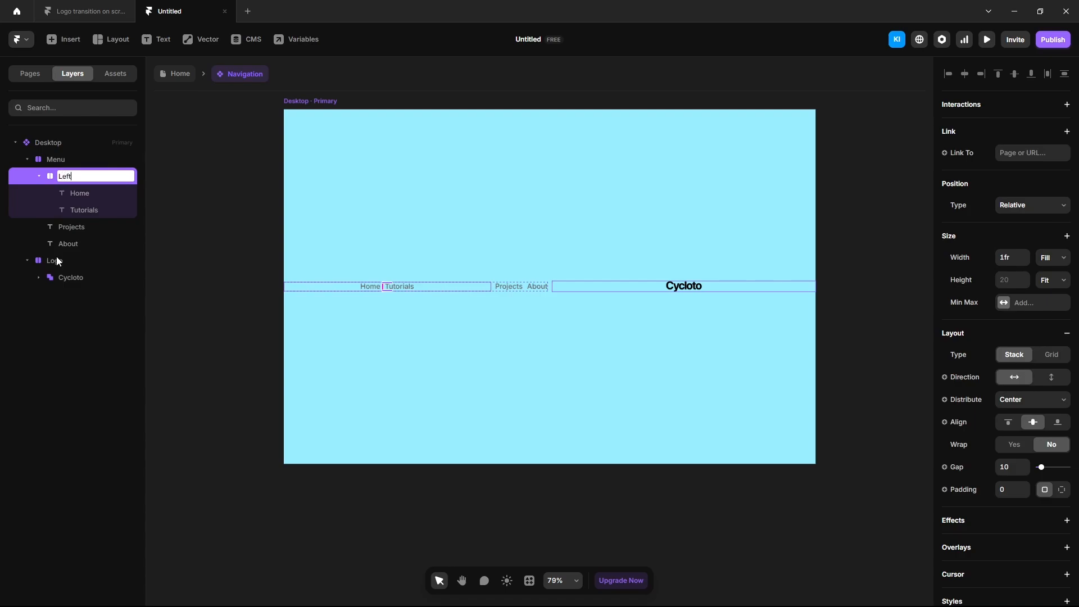
key("Return")
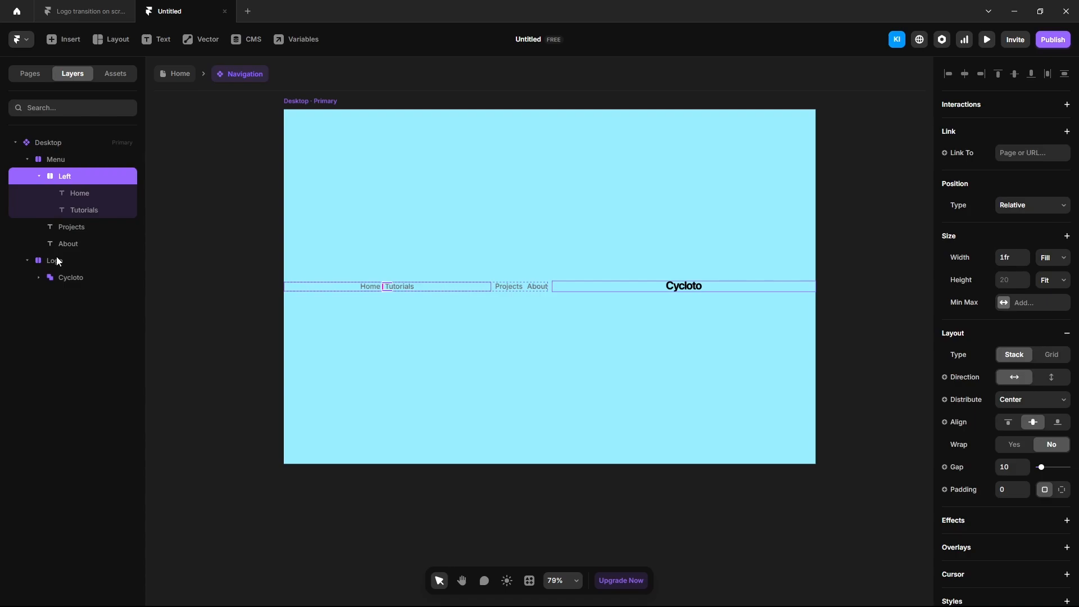
left_click(1053, 257)
left_click(1053, 313)
left_click(42, 177)
Wrap the Projects and About texts in a stack named Right.
left_click(72, 193)
left_click(79, 211, "shift")
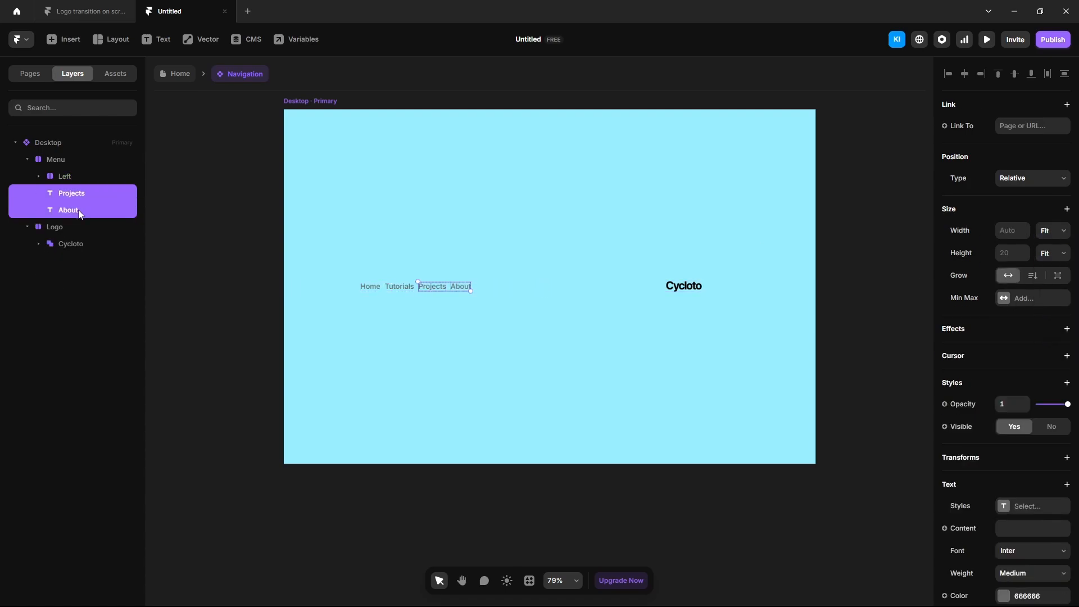
key("ctrl+Return")
double_click(61, 191)
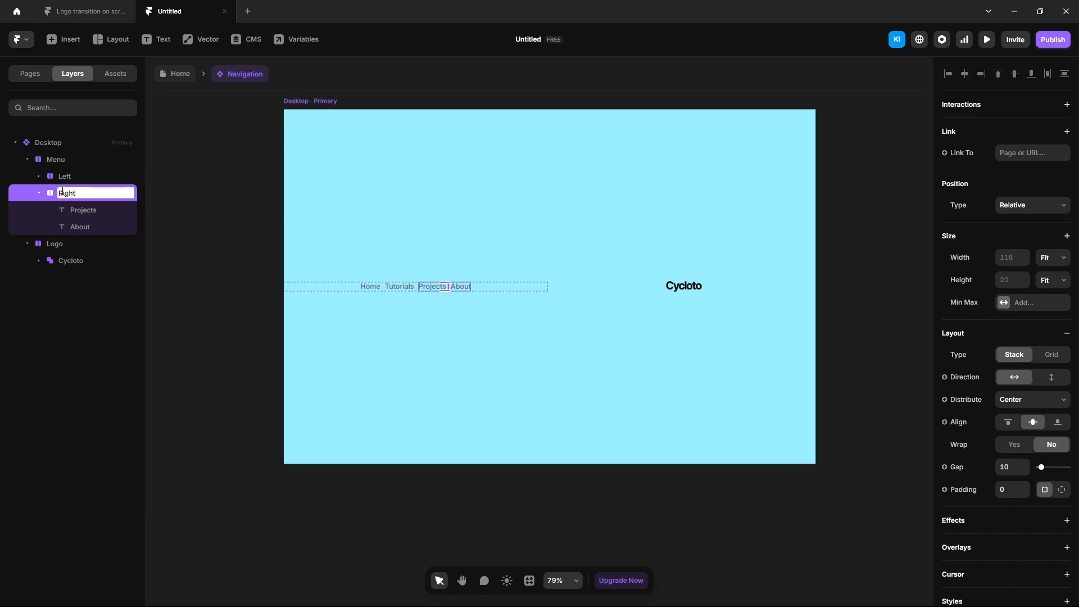
Set the Logo stack's width to Fit Content.
left_click(65, 243)
left_click(1051, 257)
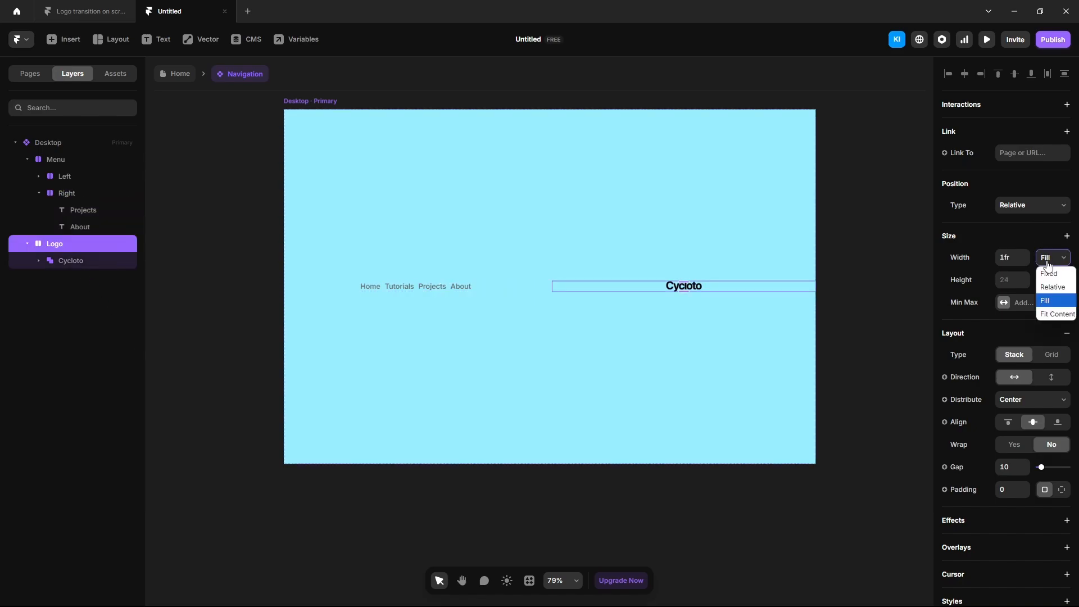
left_click(1050, 313)
Wrap the Menu and Logo stacks together in a stack named Content.
left_click(709, 291)
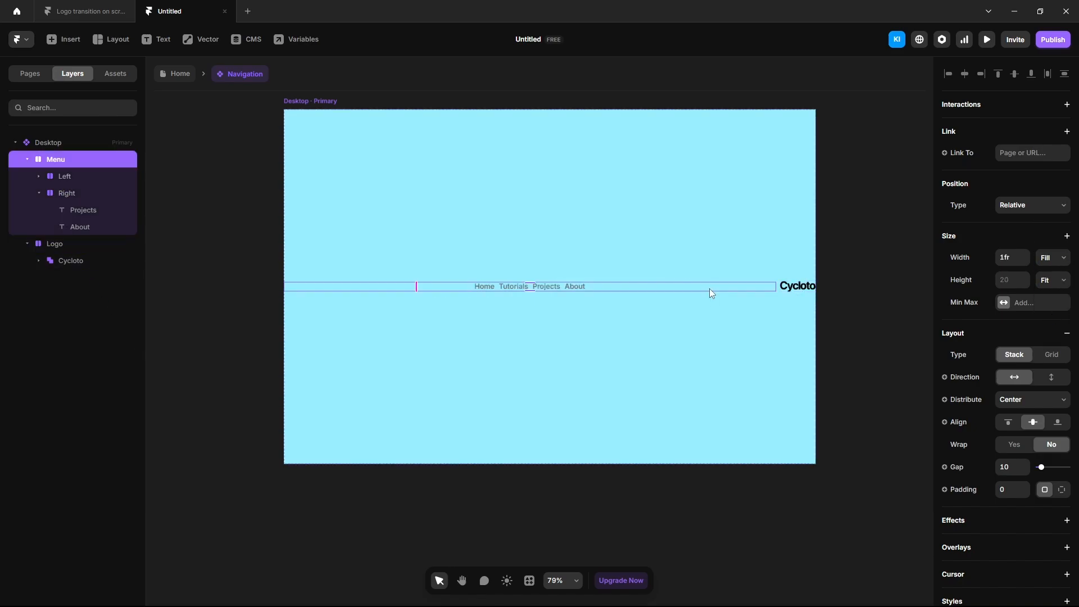
left_click(65, 248, "shift")
key("ctrl+Return")
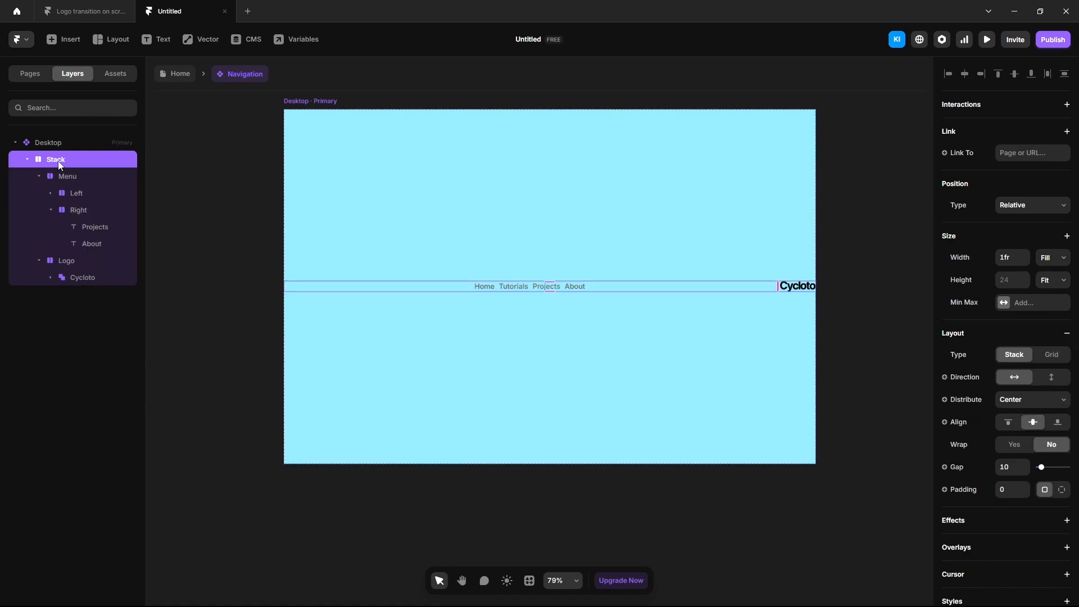
type("Content")
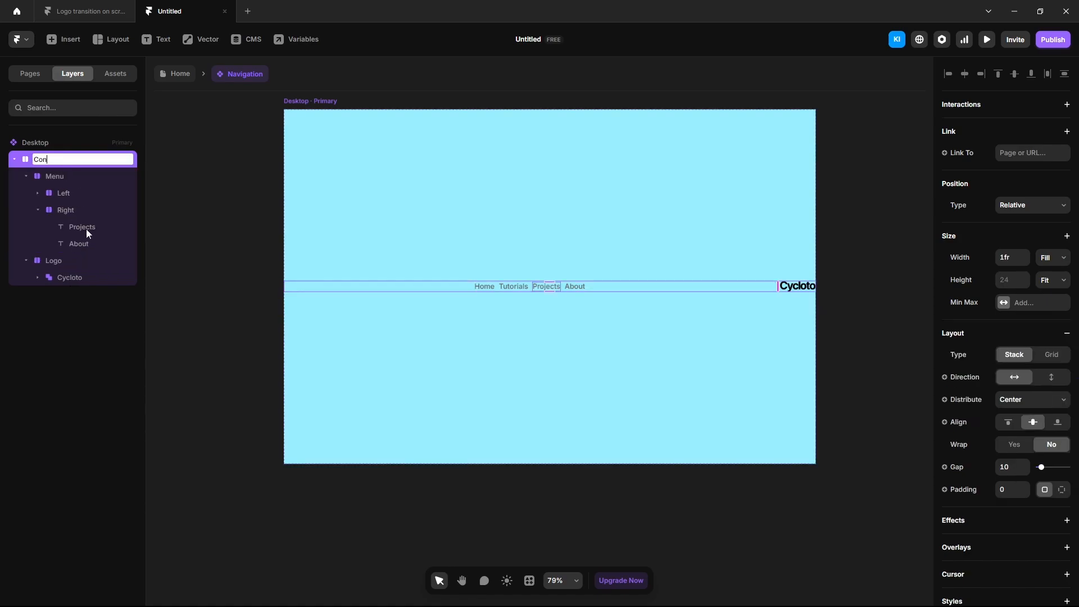
Make the Logo stack's position Absolute and center it horizontally within Content.
left_click(70, 261)
left_click(1012, 205)
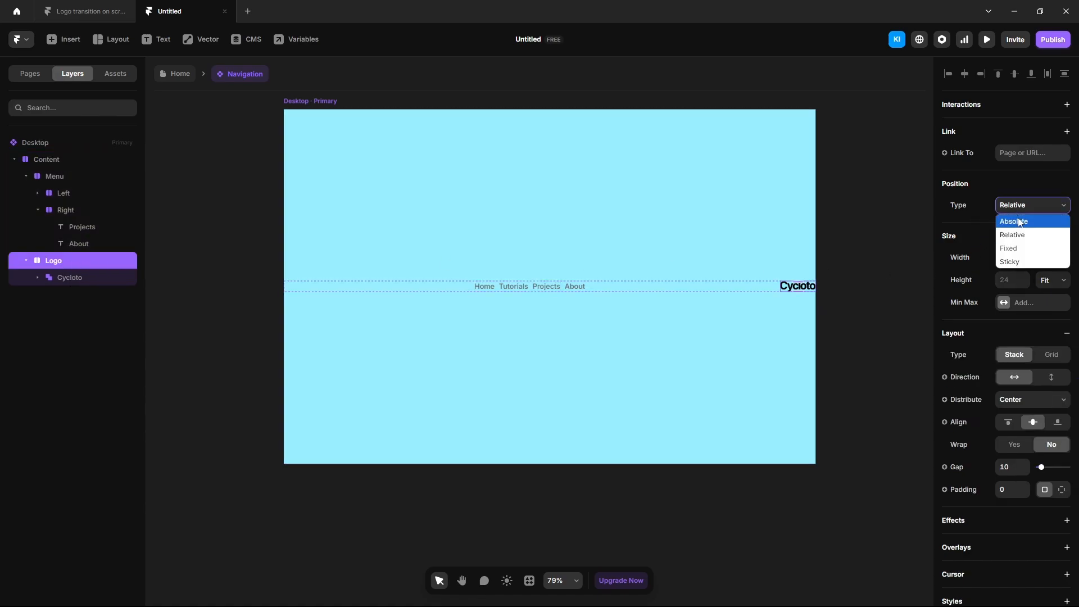
left_click(1018, 219)
left_click(966, 78)
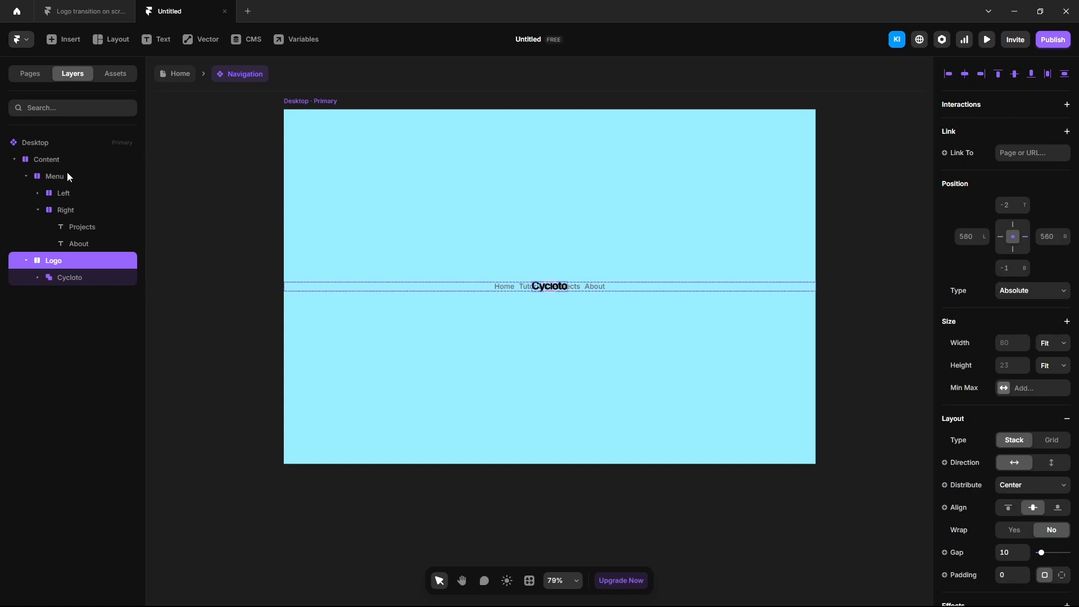
Set the Menu stack's distribution to Space Between.
left_click(68, 176)
left_click(1016, 400)
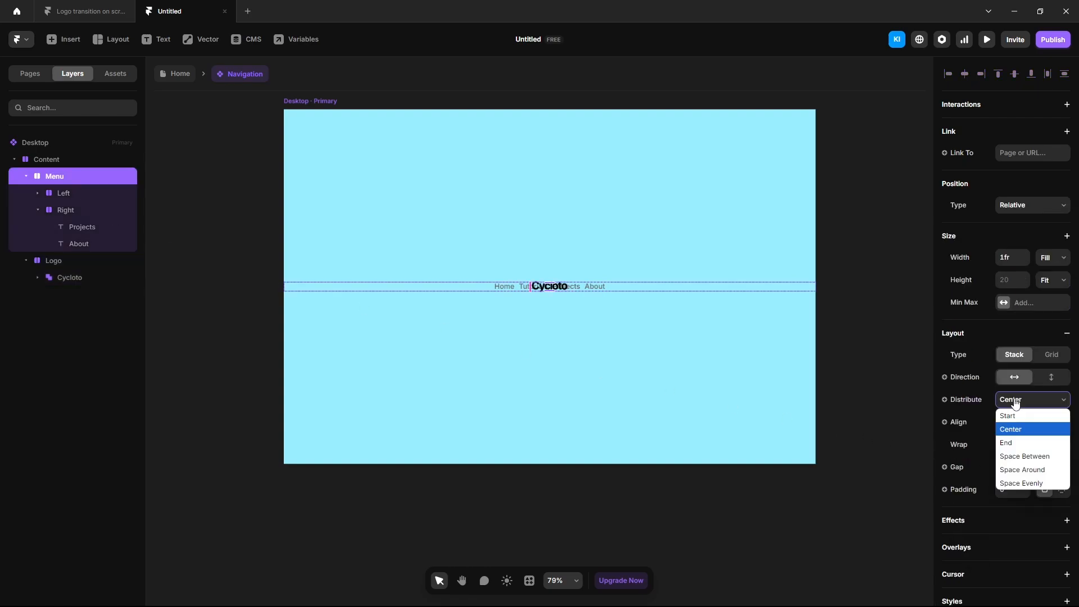
left_click(1031, 457)
Set the Desktop variant's height to Fit Content.
left_click(45, 141)
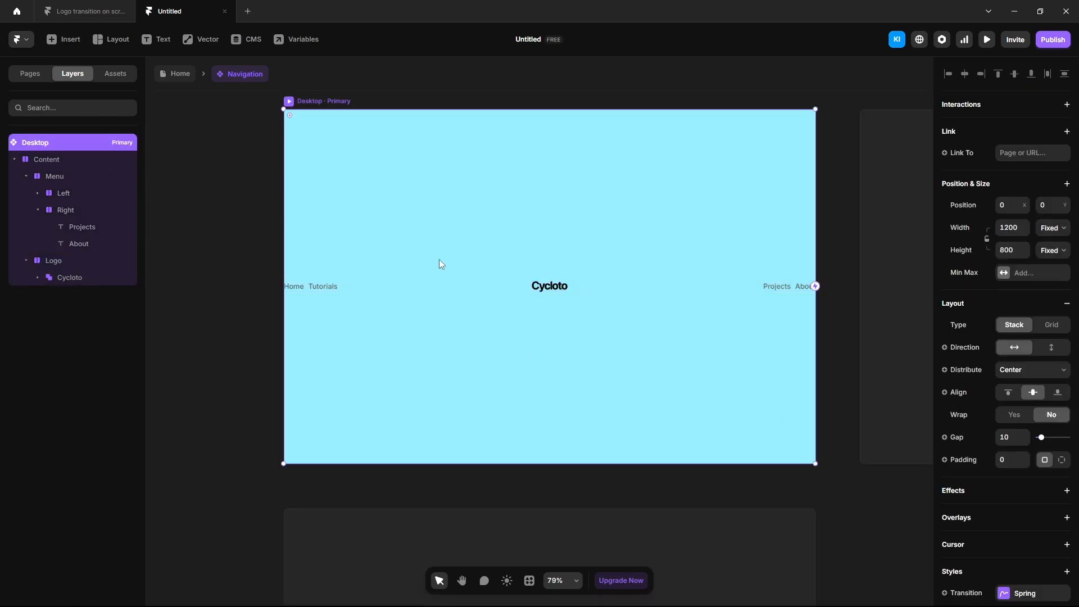
left_click(1053, 252)
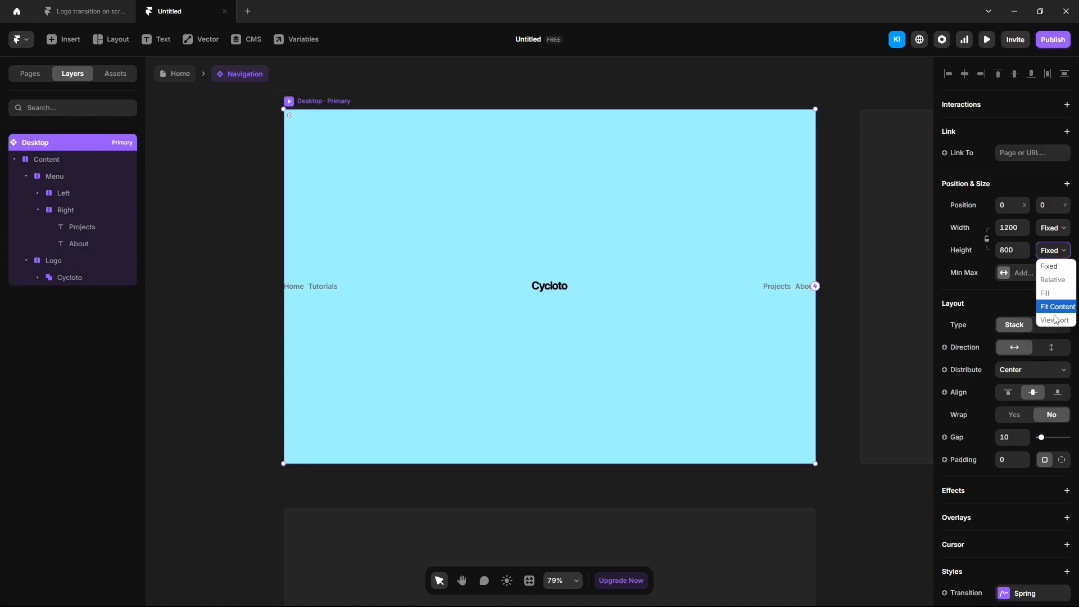
left_click(1055, 309)
Give the Content stack a padding of 20 and a white FFFFFF fill.
left_click(62, 160)
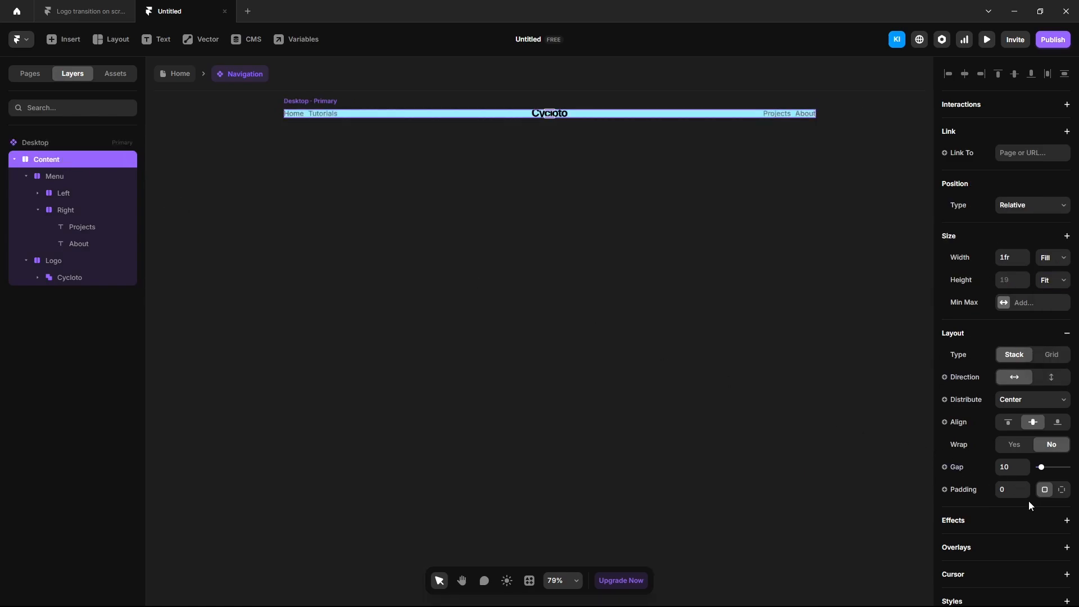
left_click(1004, 491)
type("20")
key("Return")
scroll(1004, 444, "down", 4)
left_click(1004, 443)
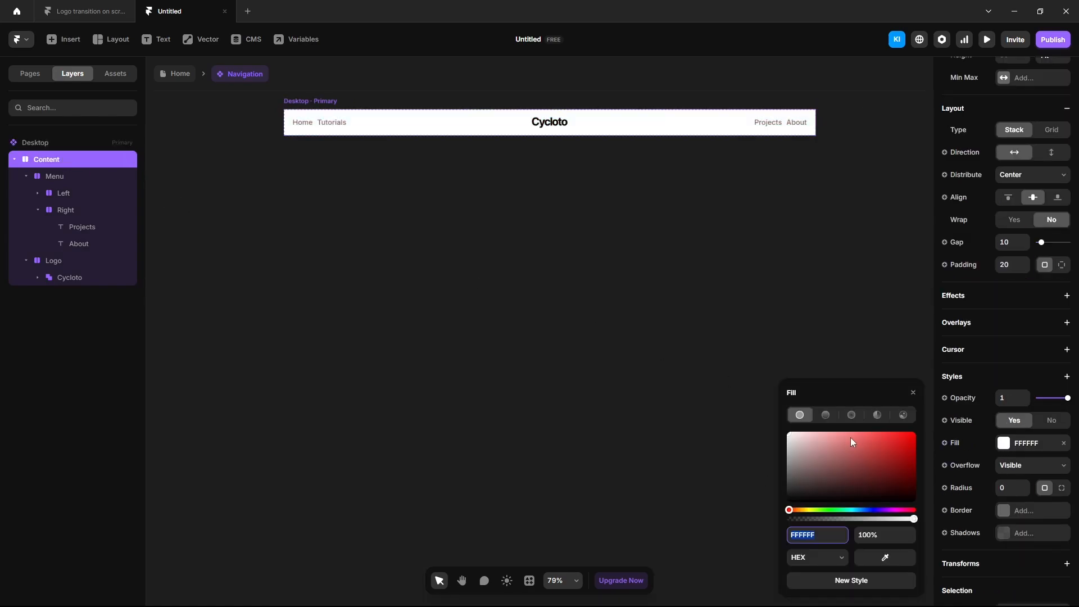
Remove the light blue 99EEFF fill from the Desktop variant.
left_click(36, 144)
scroll(1040, 495, "down", 3)
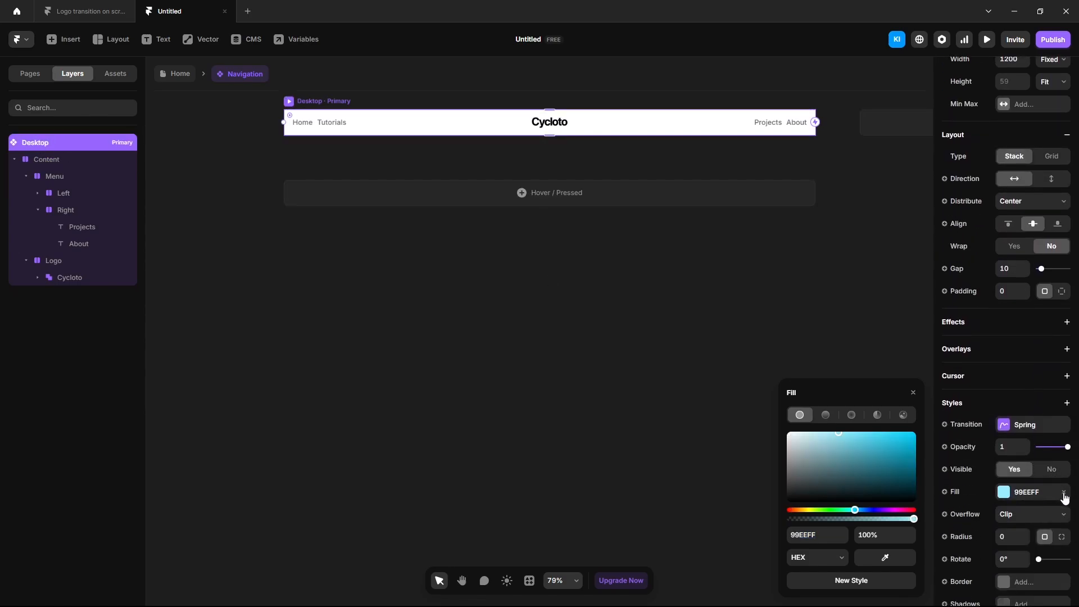
left_click(1064, 493)
left_click(423, 359)
Add a new variant beside the Desktop variant and rename it Desktop logo large.
scroll(422, 359, "down", 3)
left_click_drag(621, 371, 482, 395)
left_click(208, 222)
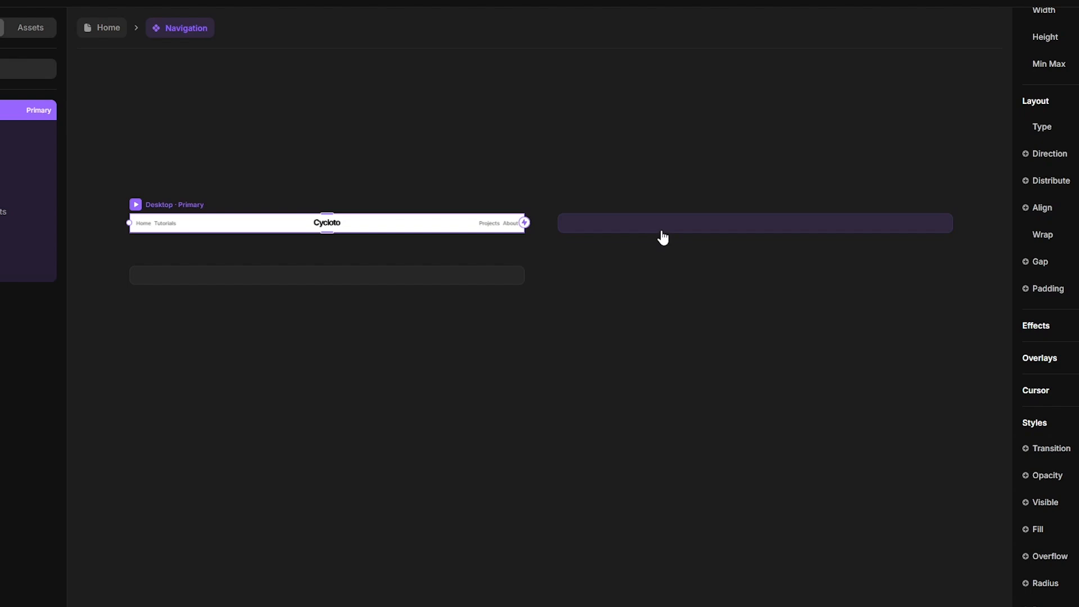
left_click(663, 233)
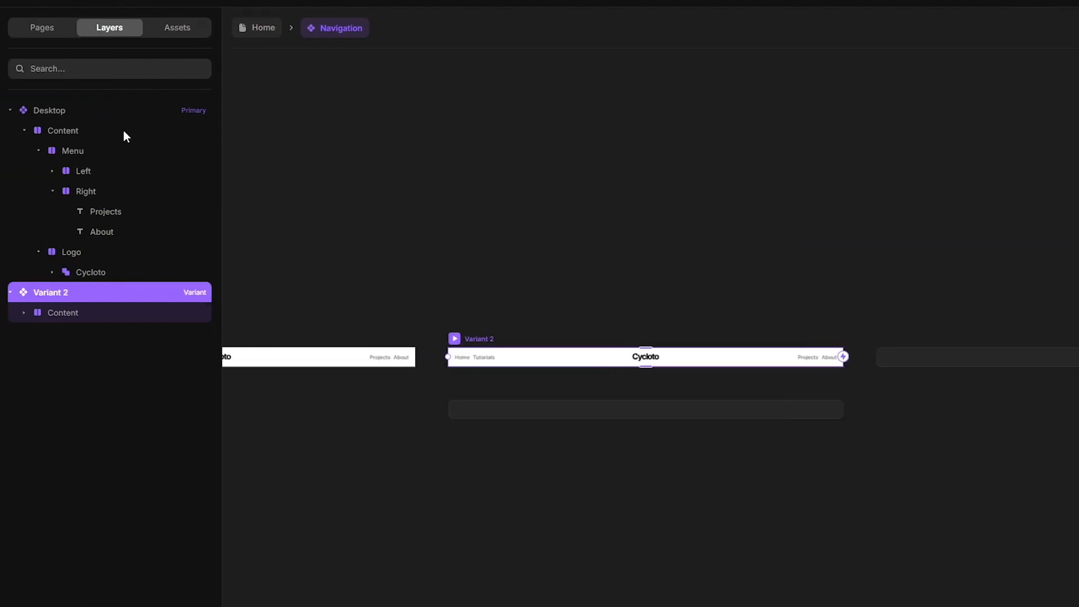
left_click(15, 111)
key("ctrl+r")
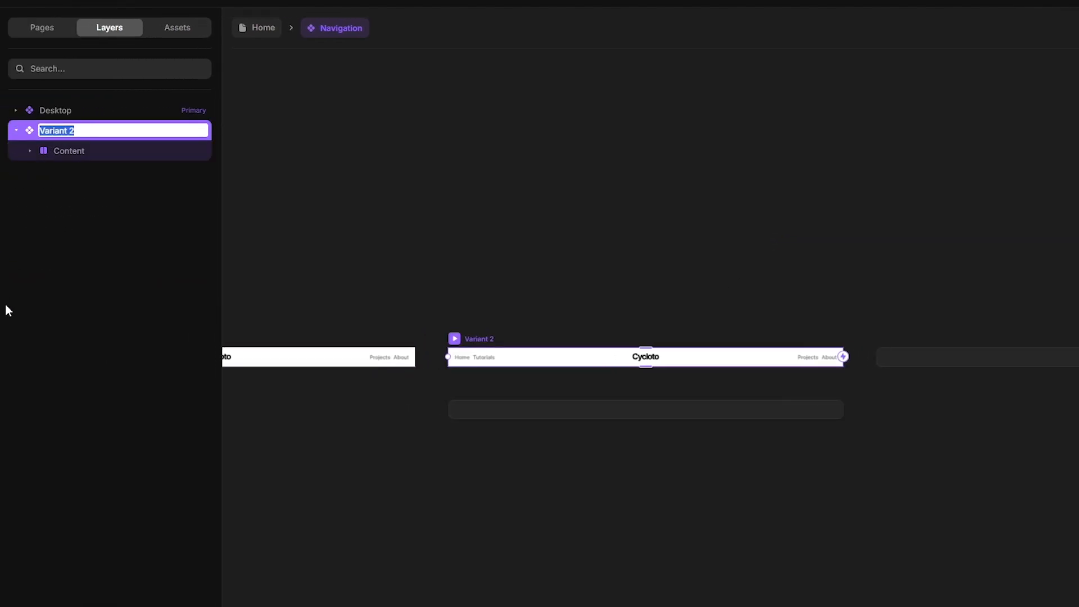
type("Desktop logo large")
key("Return")
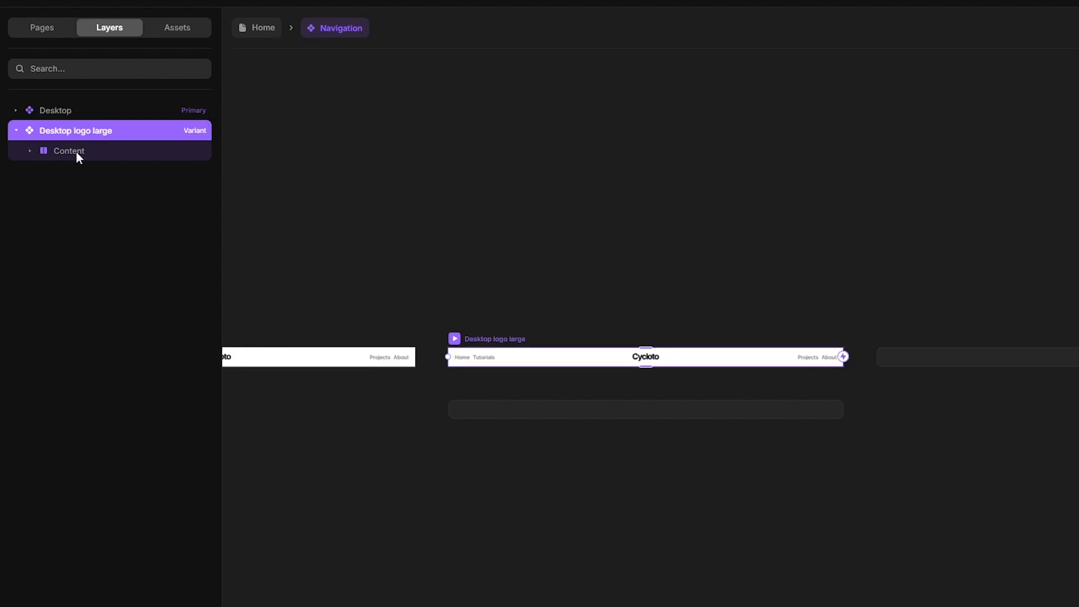
In the Desktop logo large variant, set Content's height to Viewport and hide the Menu stack.
left_click(75, 151)
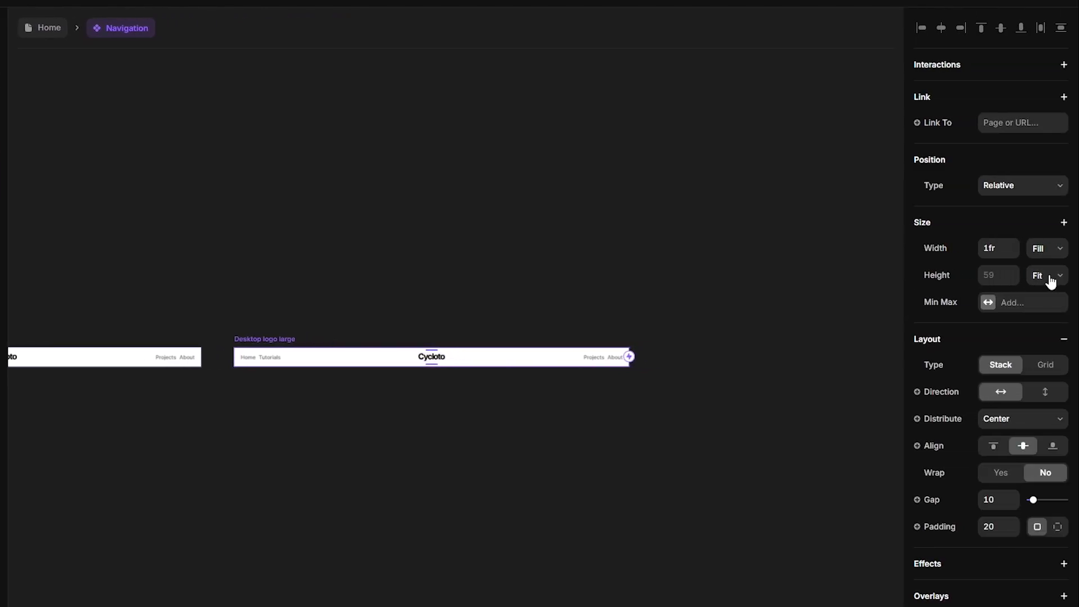
left_click(1049, 276)
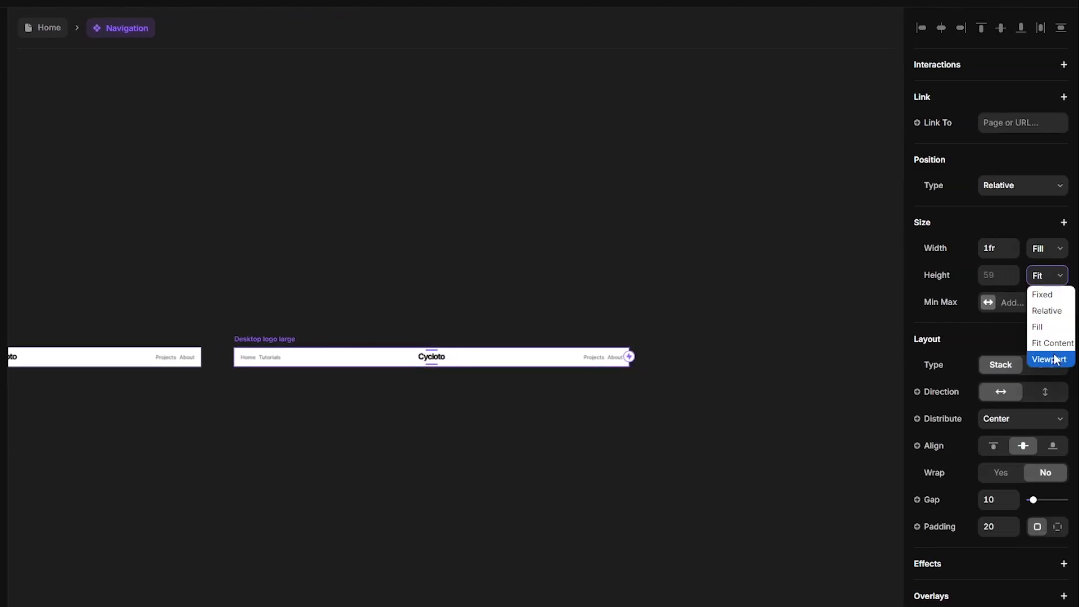
left_click(1051, 361)
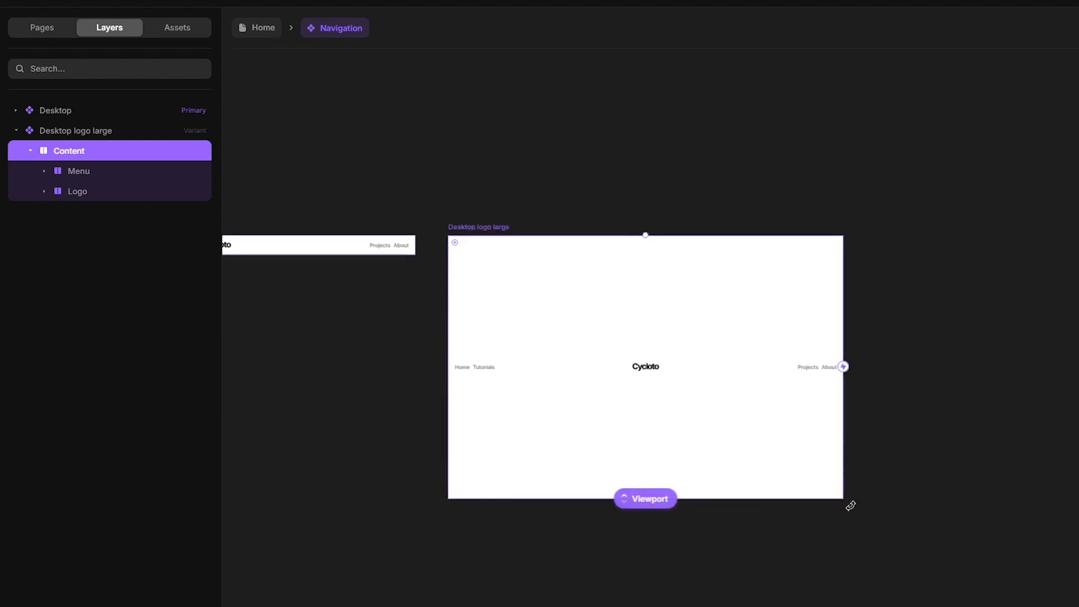
left_click(78, 171)
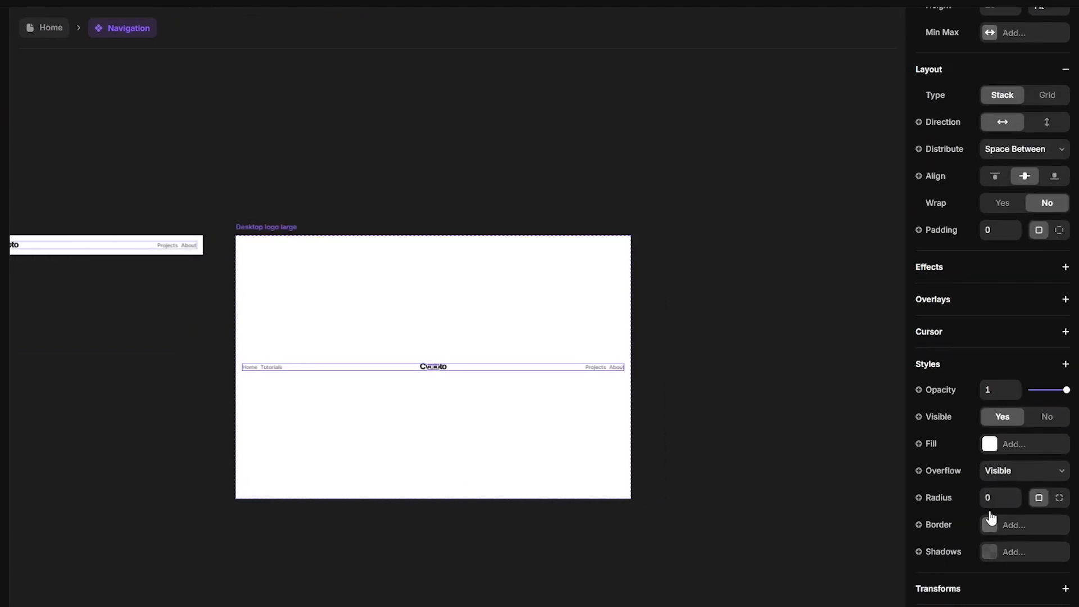
left_click(1044, 417)
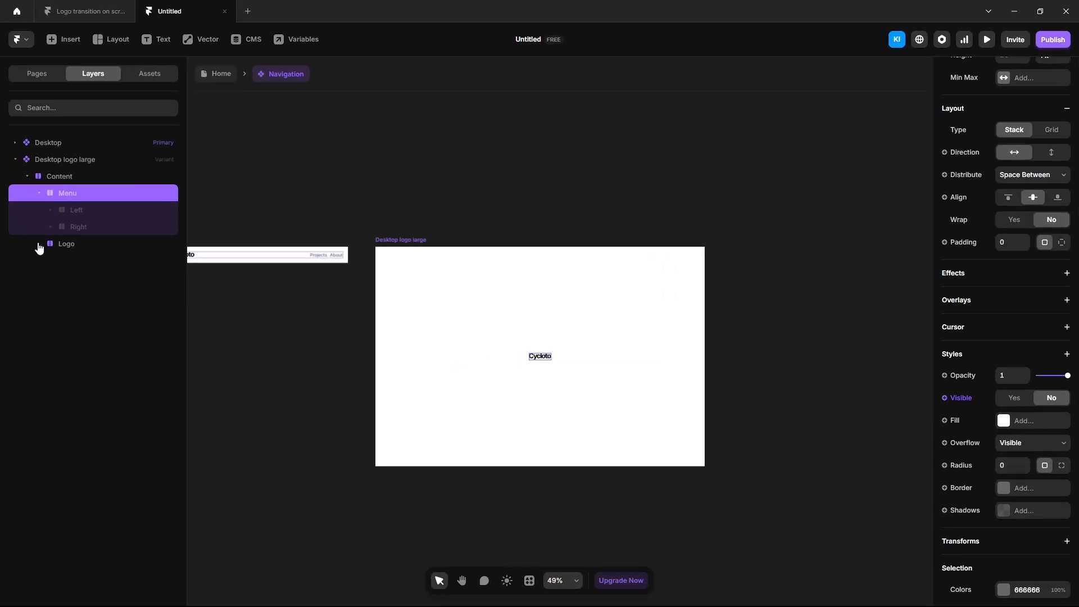
Enlarge the Cycloto logo in the Desktop logo large variant to a width of 1100.
left_click(39, 244)
left_click(81, 259)
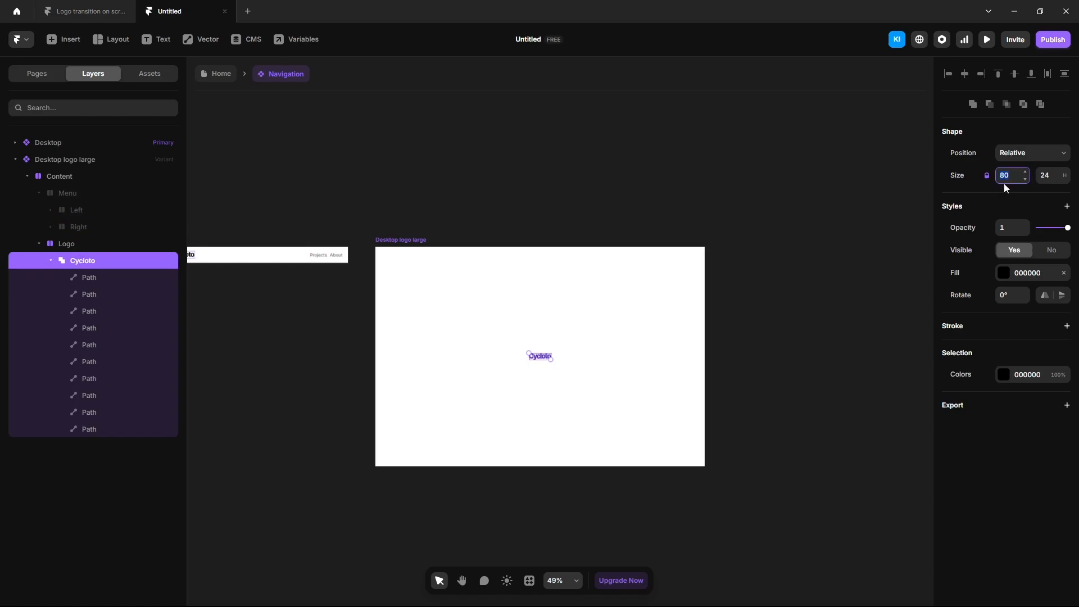
type("526")
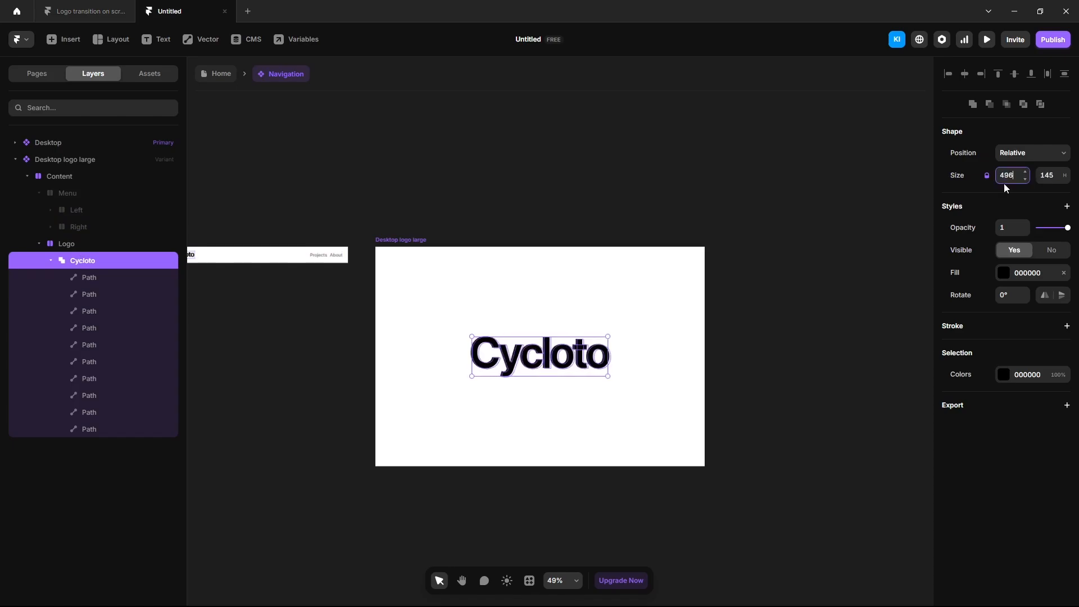
key("shift+Up")
key("shift+Up")
key("shift+Up")
key("shift+Up")
key("shift+Up")
key("shift+Up")
key("shift+Up")
key("shift+Up")
key("shift+Up")
key("shift+Up")
key("shift+Up")
key("shift+Up")
key("shift+Up")
key("shift+Up")
key("shift+Up")
key("shift+Up")
key("shift+Up")
key("shift+Up")
key("shift+Up")
key("shift+Up")
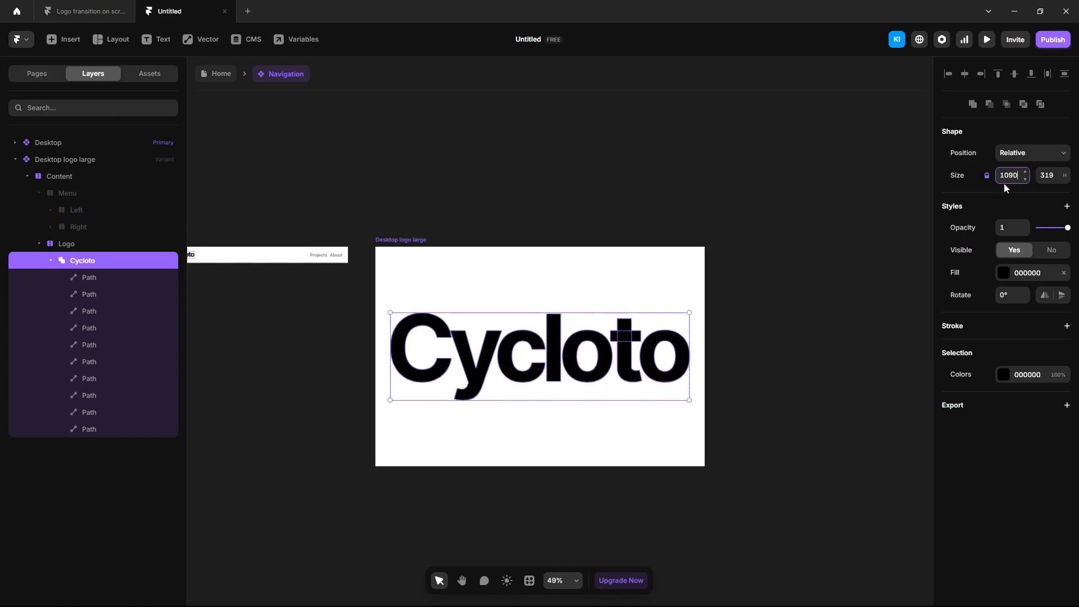
key("Up")
key("Up")
key("Up")
key("Up")
Set the Logo stack's position type to Relative in the Desktop logo large variant.
left_click(87, 245)
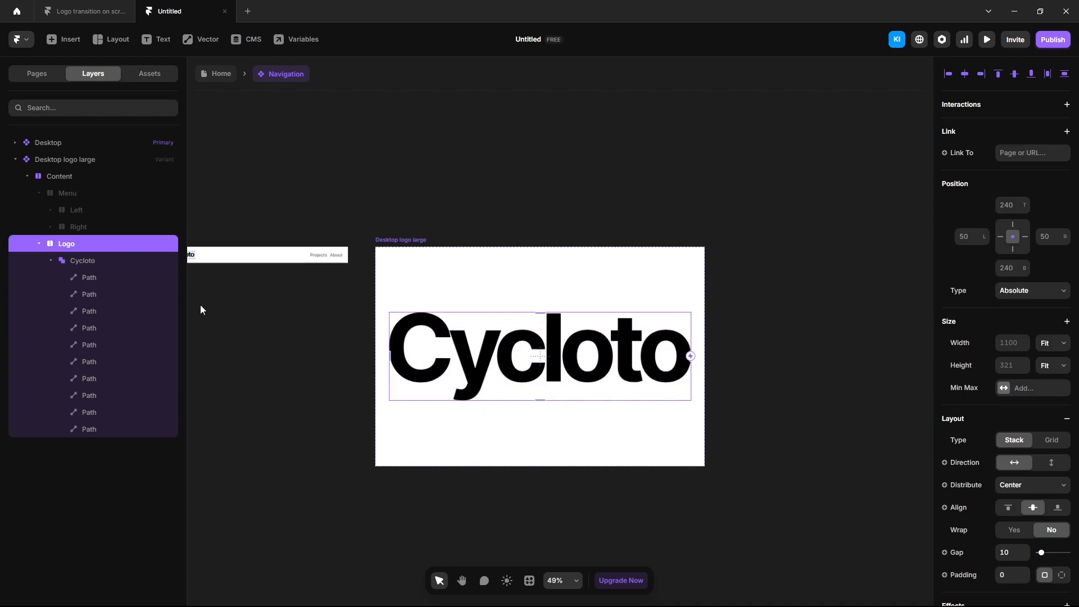
left_click(1024, 293)
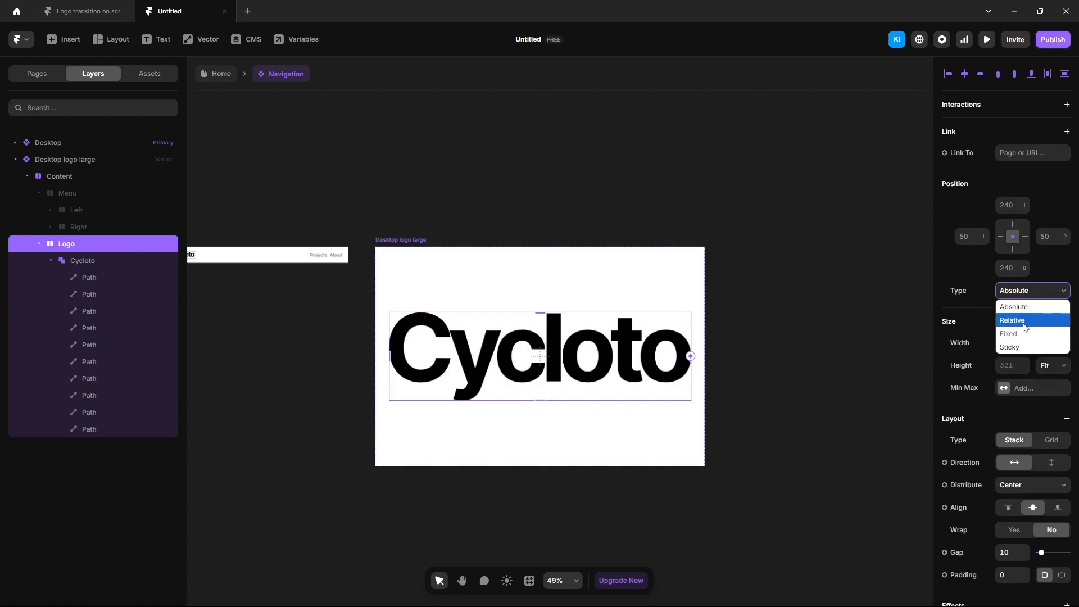
left_click(1025, 326)
left_click(547, 177)
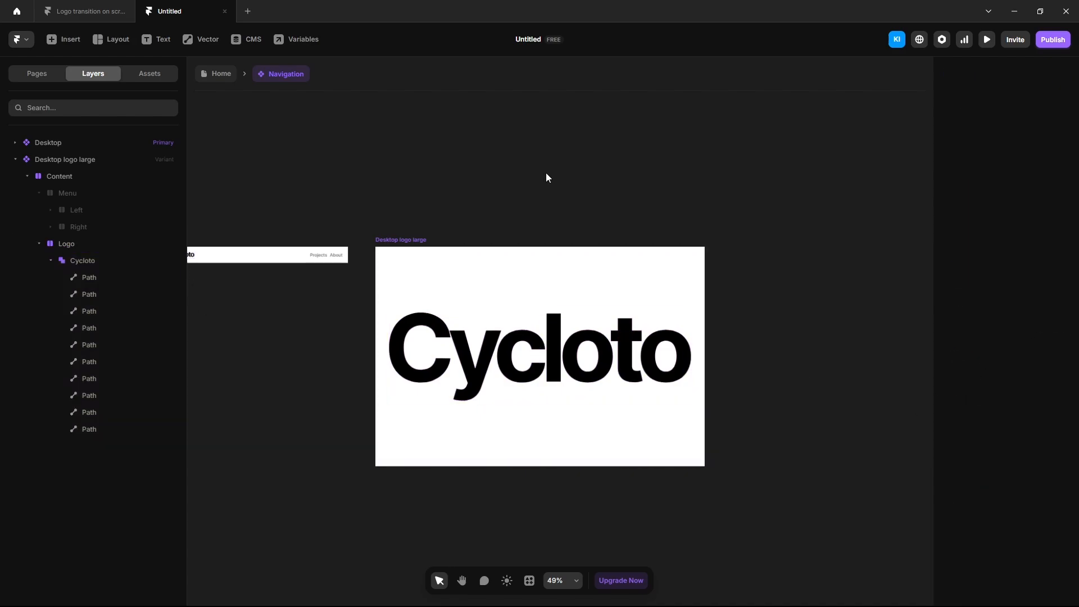
Add a new variant based on the Desktop variant after Desktop logo large and set its width to 810.
scroll(546, 174, "down", 4)
left_click(301, 203)
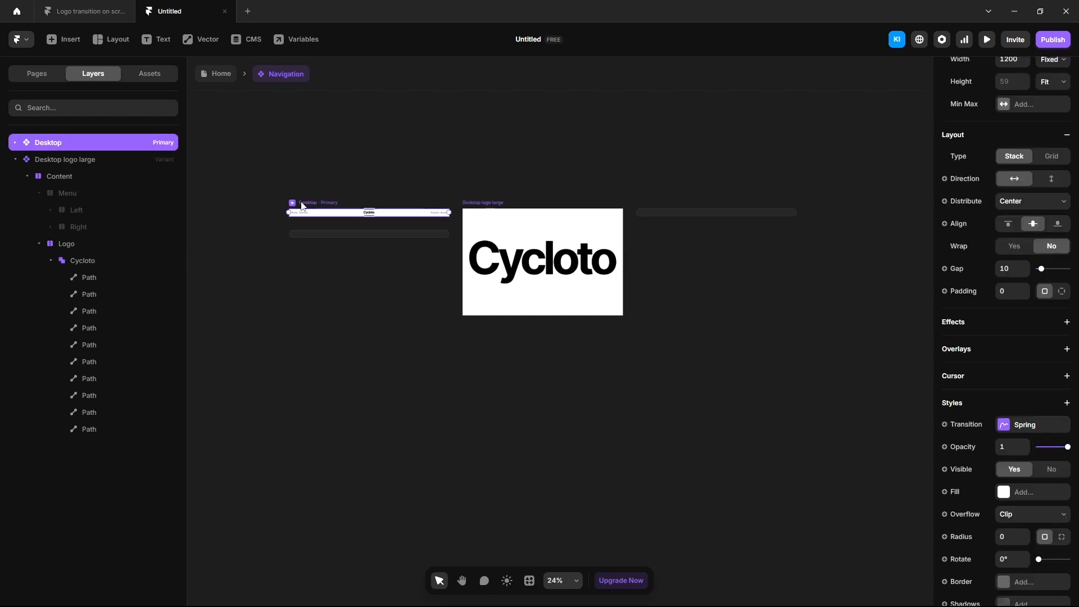
left_click(715, 213)
left_click(1007, 227)
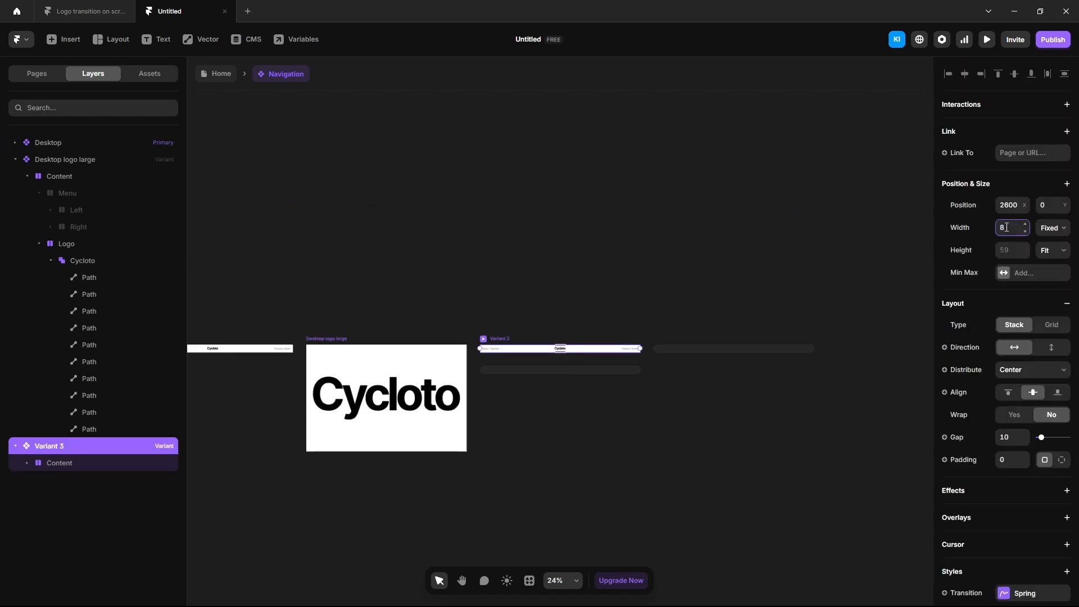
type("810")
left_click(511, 372)
Add another variant based on Desktop logo large and set its width to 810.
scroll(511, 373, "up", 4)
key("space")
left_click_drag(603, 484, 843, 412)
left_click(232, 224)
scroll(233, 224, "down", 3)
left_click(827, 312)
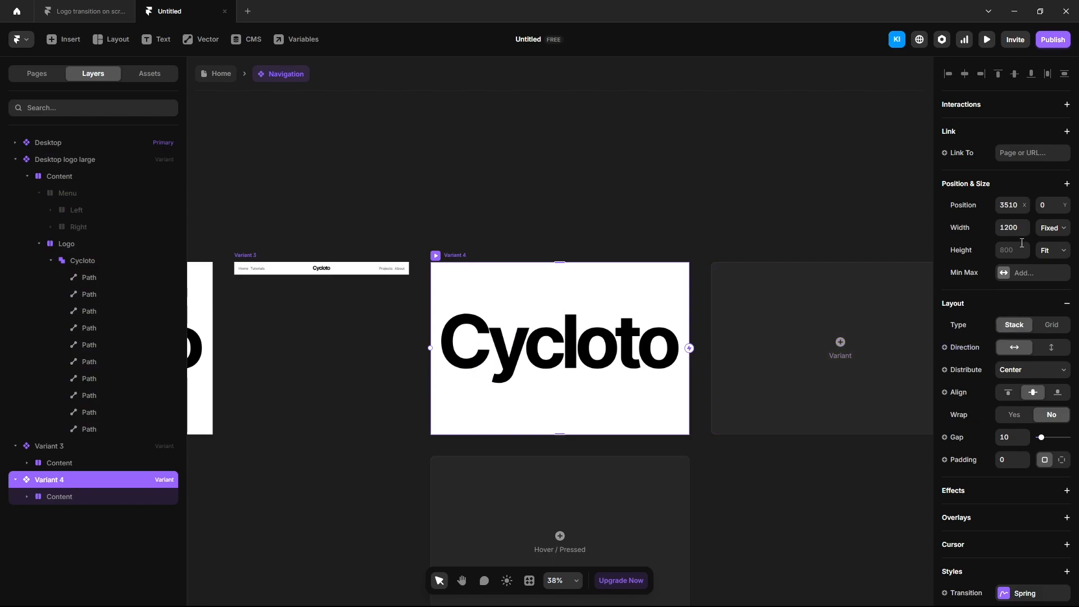
left_click(1008, 227)
type("8")
key("Return")
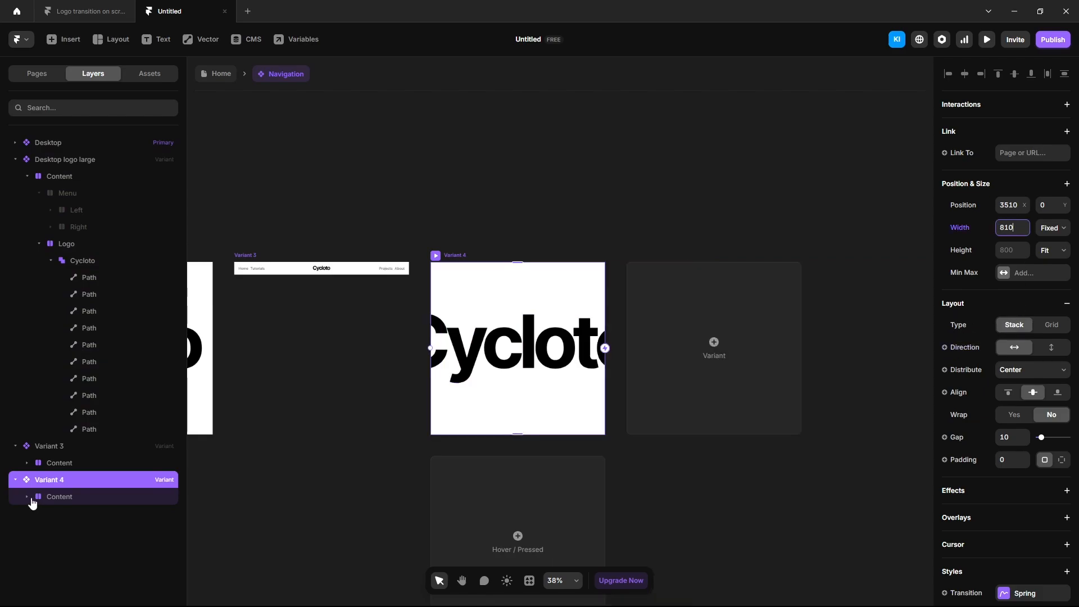
Reduce the Cycloto logo in Variant 4 to a width of 402.
left_click(27, 496)
left_click(75, 534)
left_click(77, 548)
scroll(89, 534, "down", 3)
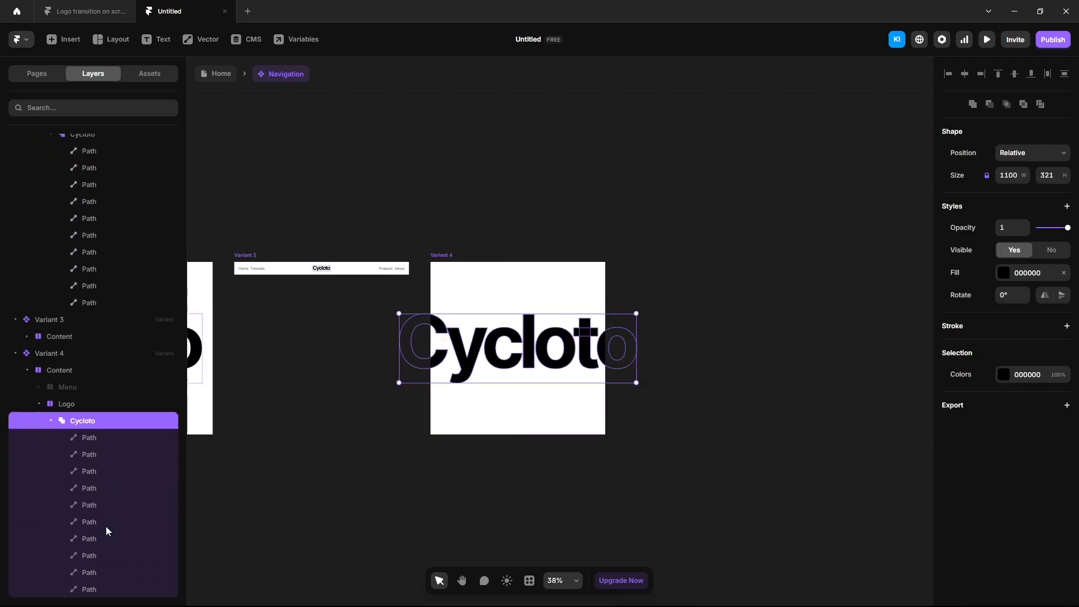
left_click(1009, 175)
type("991")
key("shift+Down")
key("shift+Down")
key("shift+Down")
key("shift+Down")
key("shift+Down")
key("shift+Down")
key("shift+Down")
key("shift+Down")
key("shift+Down")
key("shift+Down")
key("shift+Down")
key("shift+Down")
key("shift+Down")
key("shift+Down")
key("shift+Down")
key("shift+Down")
key("shift+Down")
key("shift+Down")
key("shift+Down")
key("shift+Down")
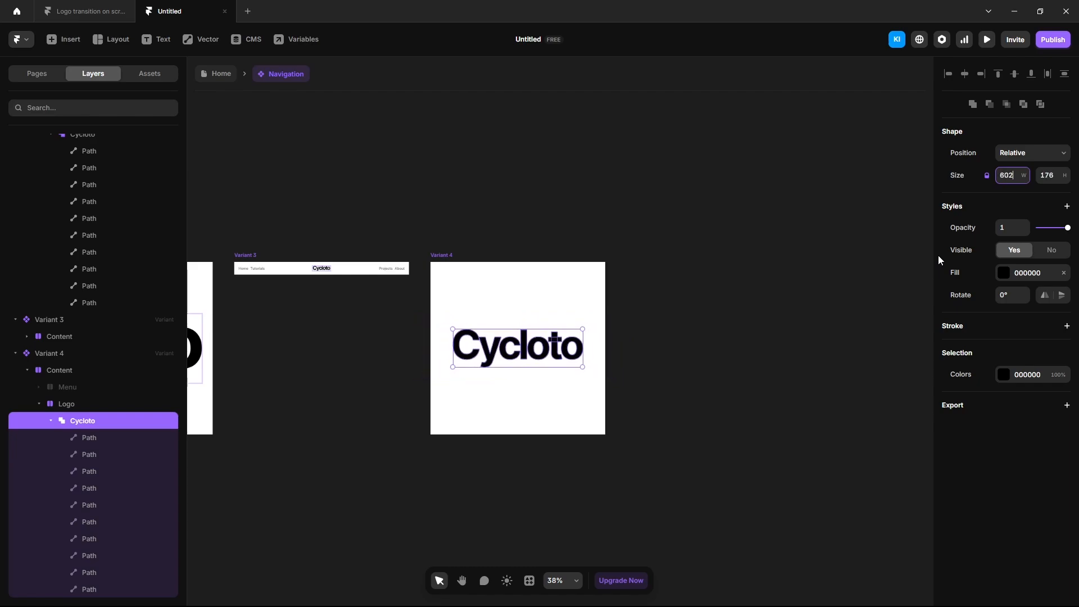
key("Up")
key("Up")
key("Up")
key("Up")
key("Up")
key("Up")
key("Up")
key("Up")
key("Up")
key("Up")
key("Up")
key("Up")
key("Up")
key("Up")
key("Up")
key("Up")
key("Up")
key("Up")
key("Up")
key("Up")
key("Down")
key("Down")
key("Down")
key("Down")
key("Down")
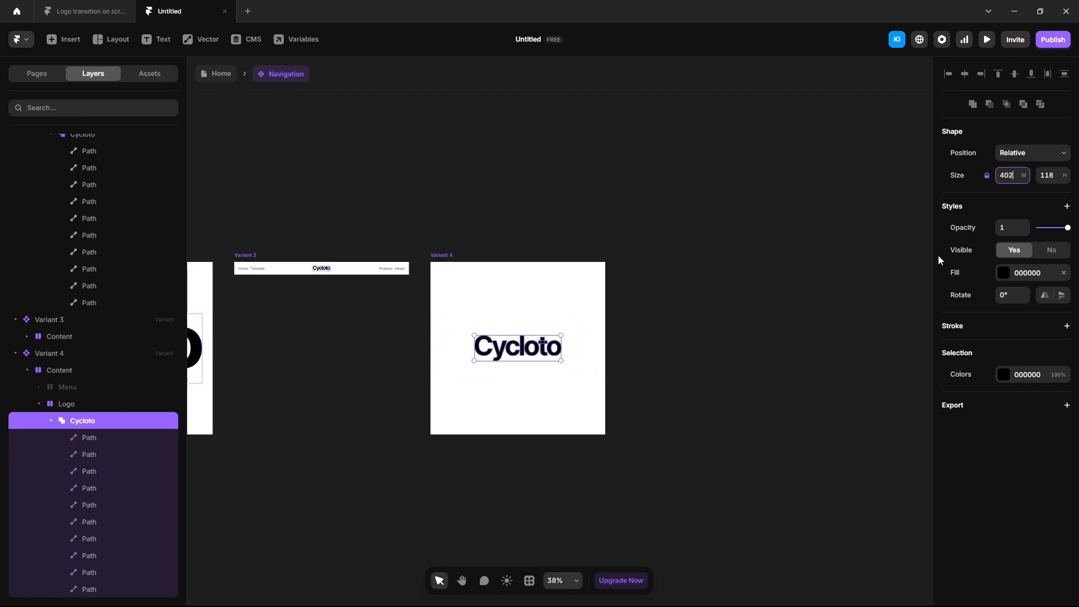
Rename Variant 3 as Tablet and Variant 4 as Tablet logo large.
left_click(378, 196)
left_click_drag(377, 196, 733, 171)
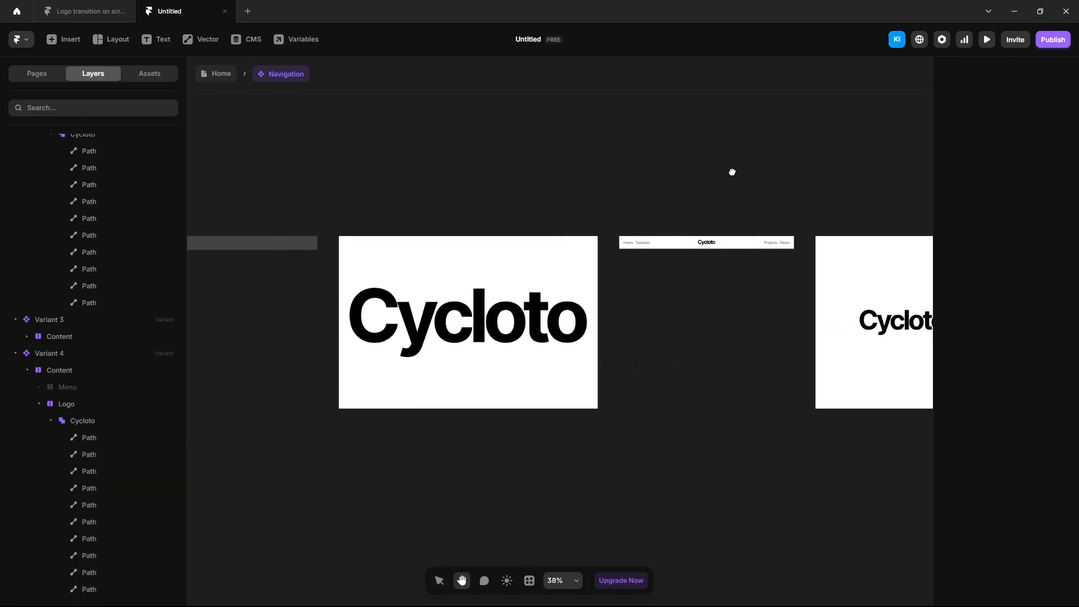
key("v")
left_click(639, 231)
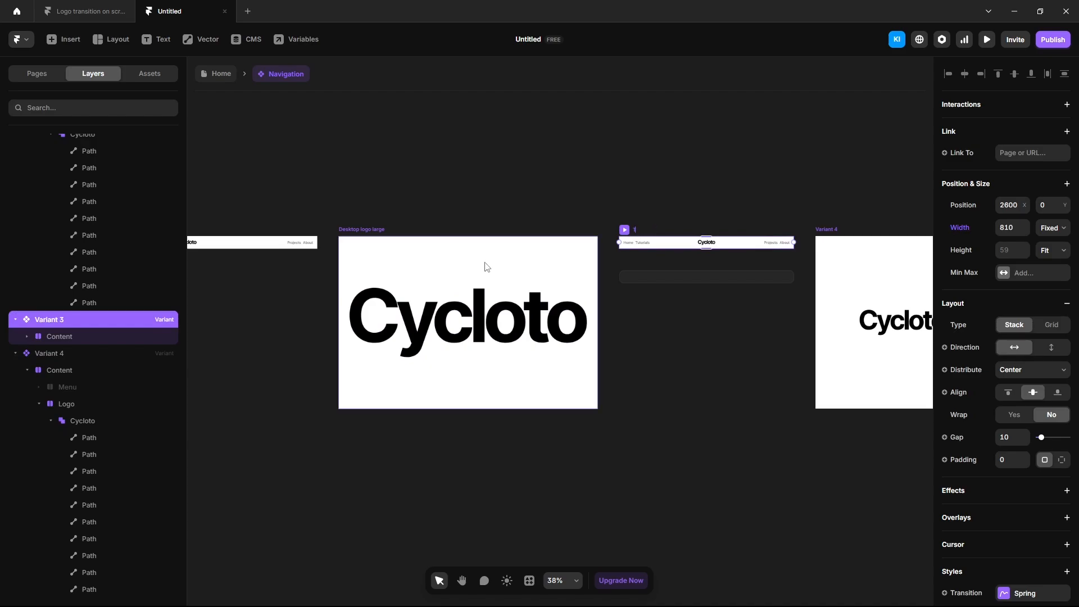
key("Return")
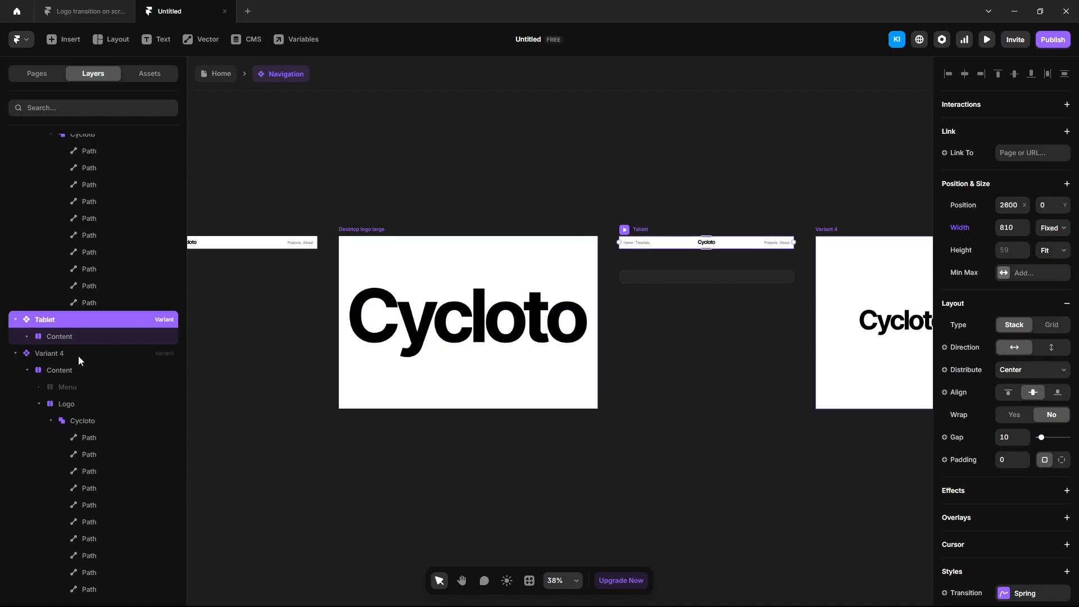
double_click(70, 355)
type("Tablet logo")
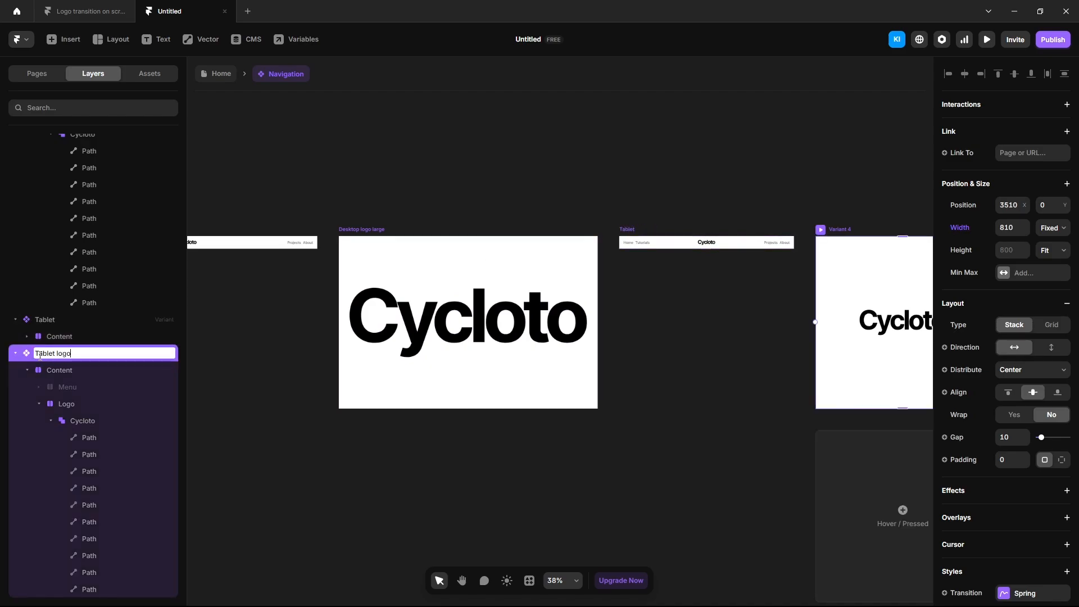
type(" large")
key("Return")
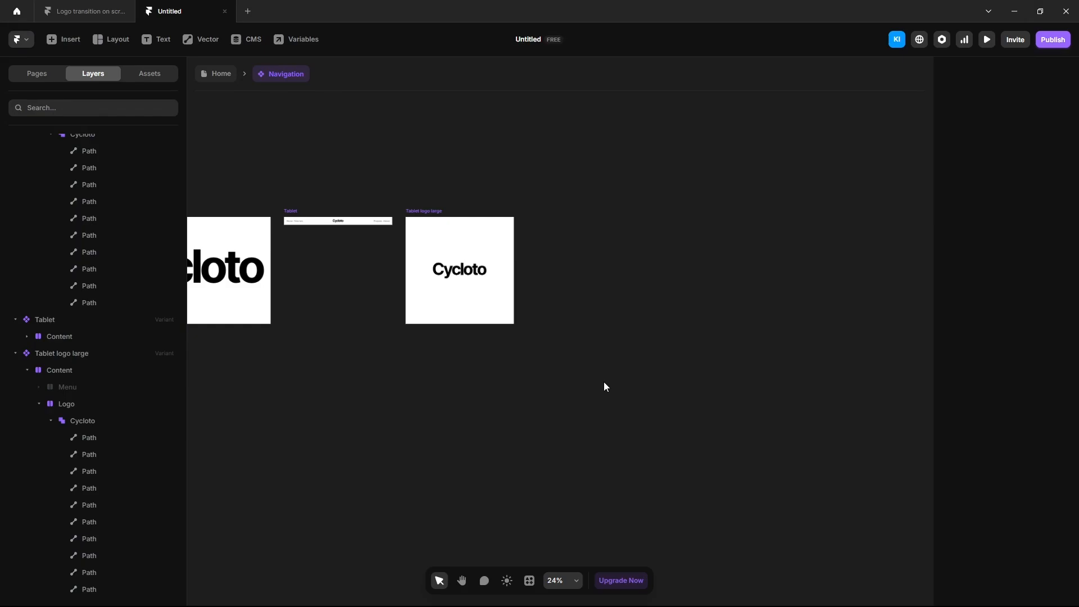
Examine the logo transition and menu button in the reference project's preview at Phone size.
left_click(68, 12)
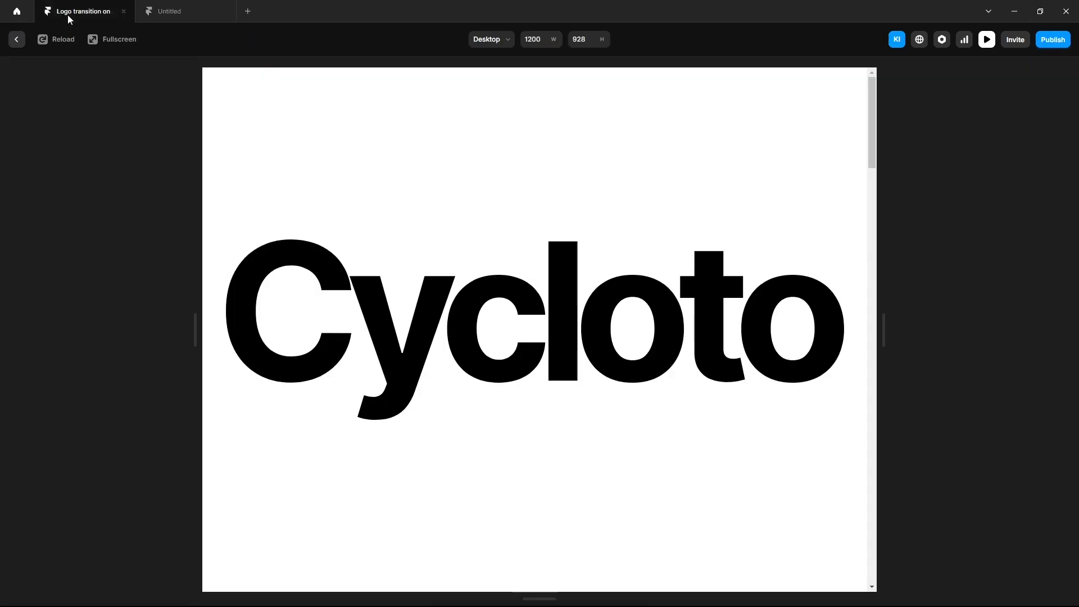
left_click(488, 40)
left_click(494, 103)
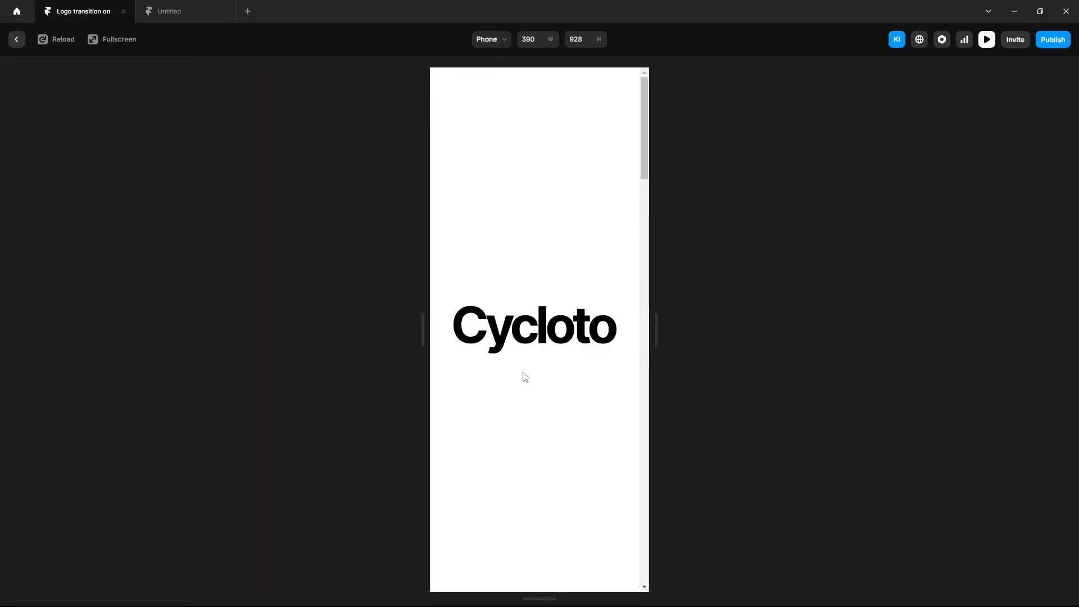
scroll(525, 388, "down", 5)
scroll(587, 344, "down", 5)
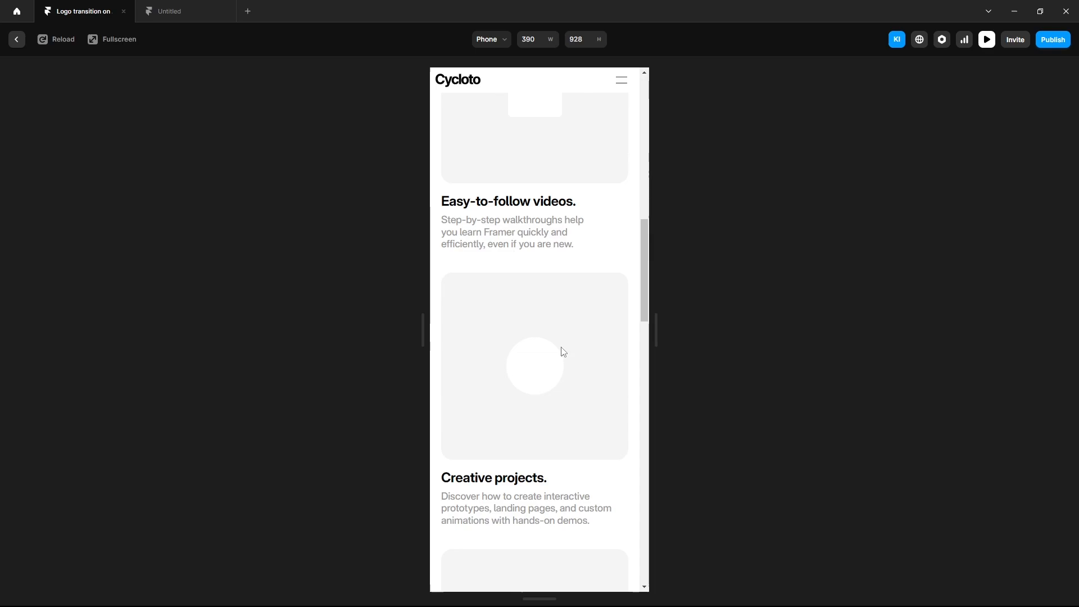
left_click(618, 83)
Add a new variant based on Tablet in the Untitled project's Navigation component and rename it Phone Collpased.
left_click(293, 212)
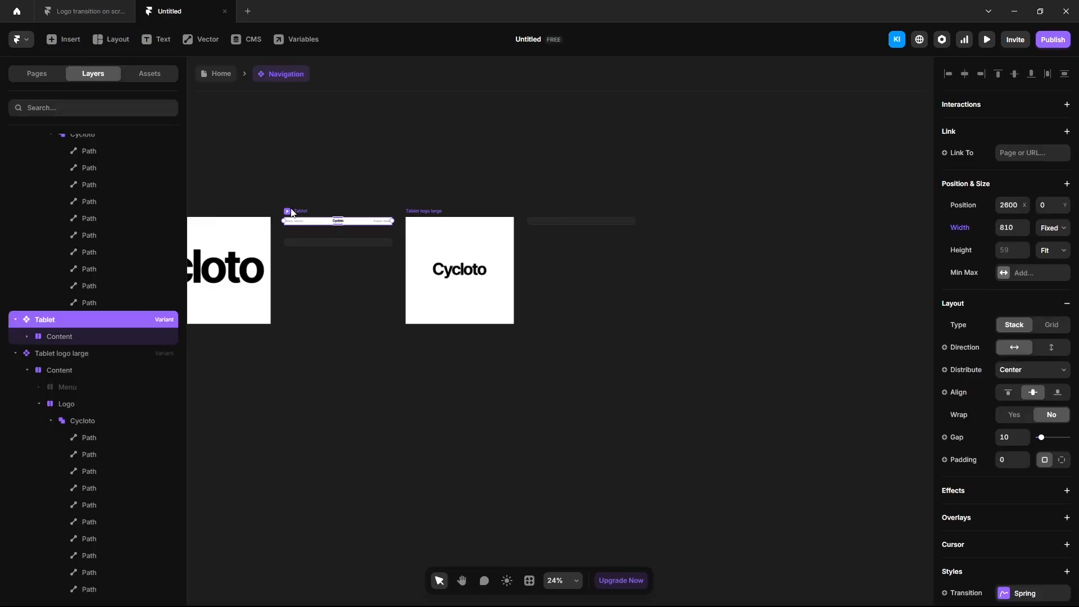
left_click(557, 222)
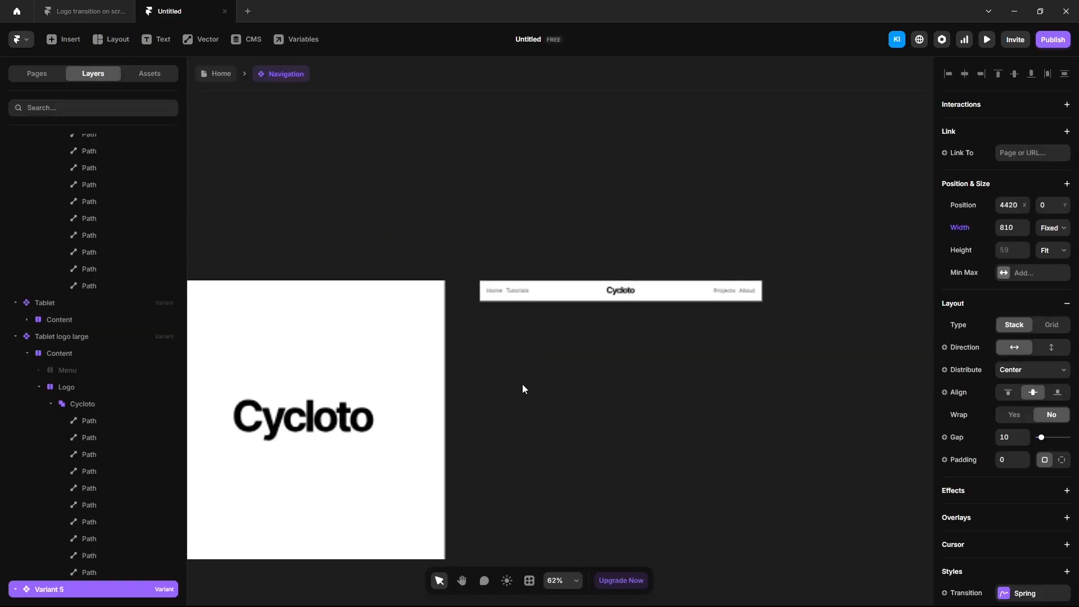
left_click(15, 209)
left_click(15, 176)
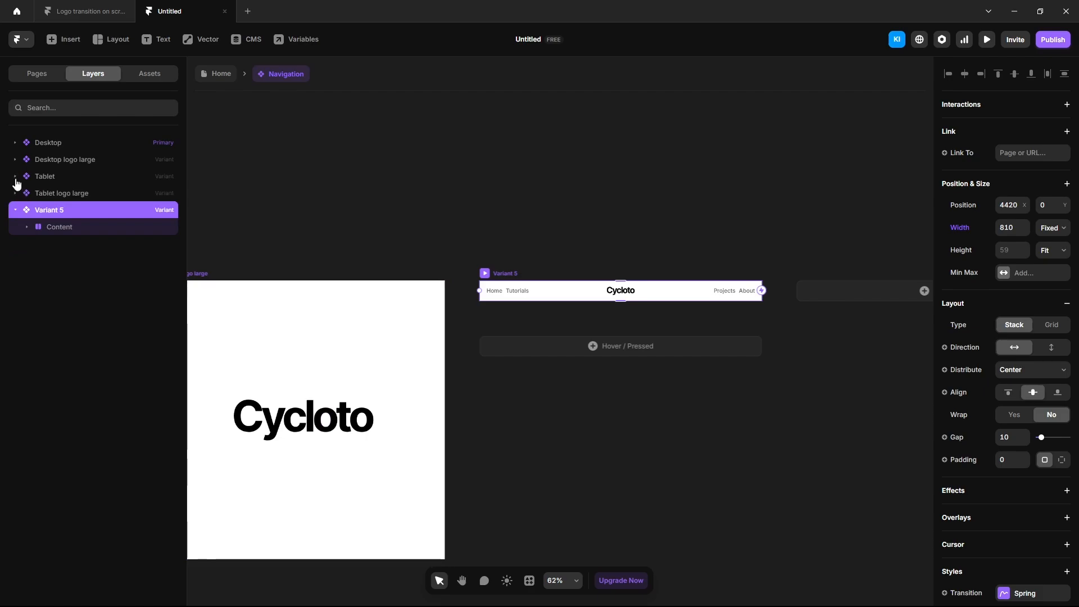
double_click(51, 211)
type("Pho")
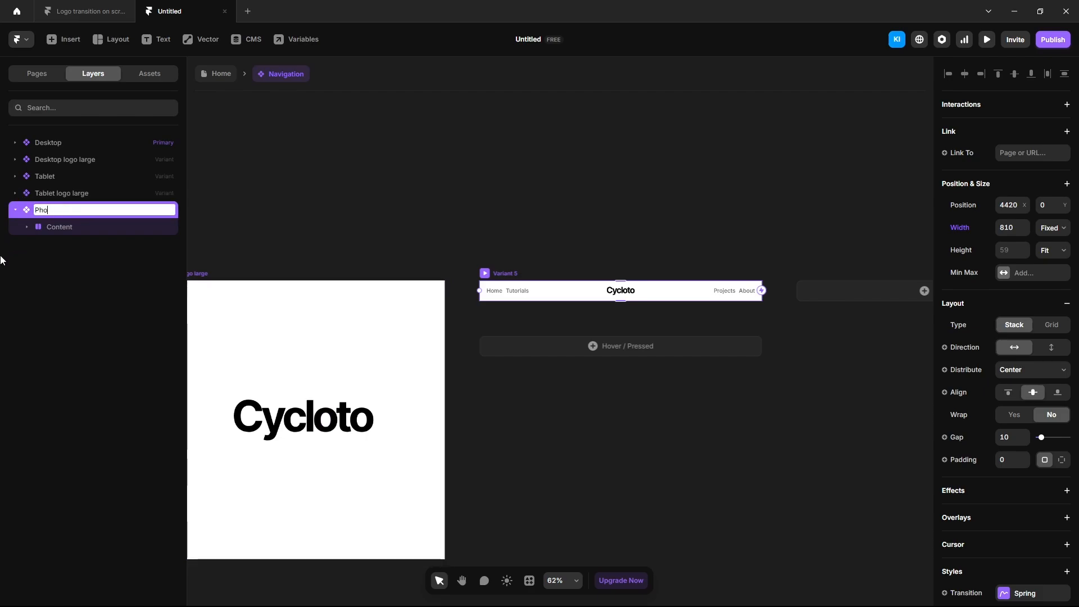
type("ne Collpased")
Set the Phone Collpased variant's width to 350.
key("Tab")
type("350")
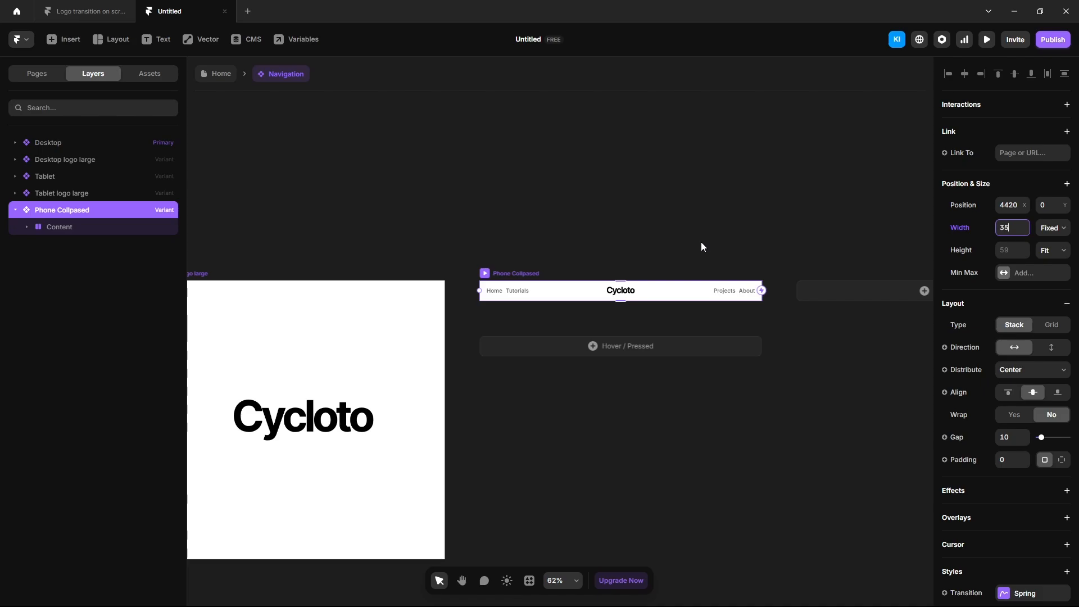
key("Return")
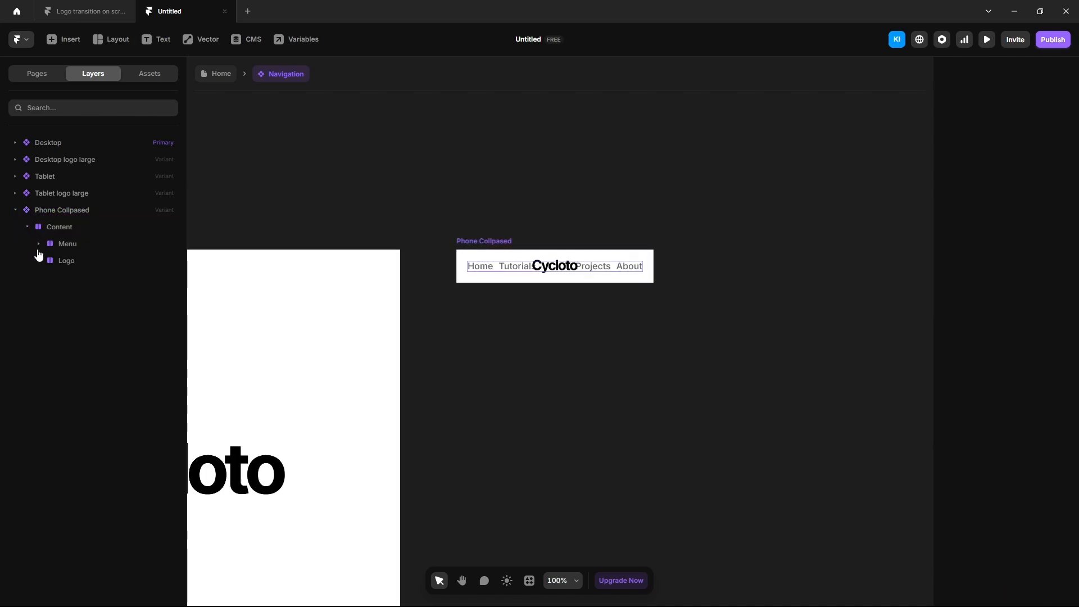
Hide the Menu stack in the Phone Collpased variant.
left_click(84, 245)
scroll(963, 413, "down", 4)
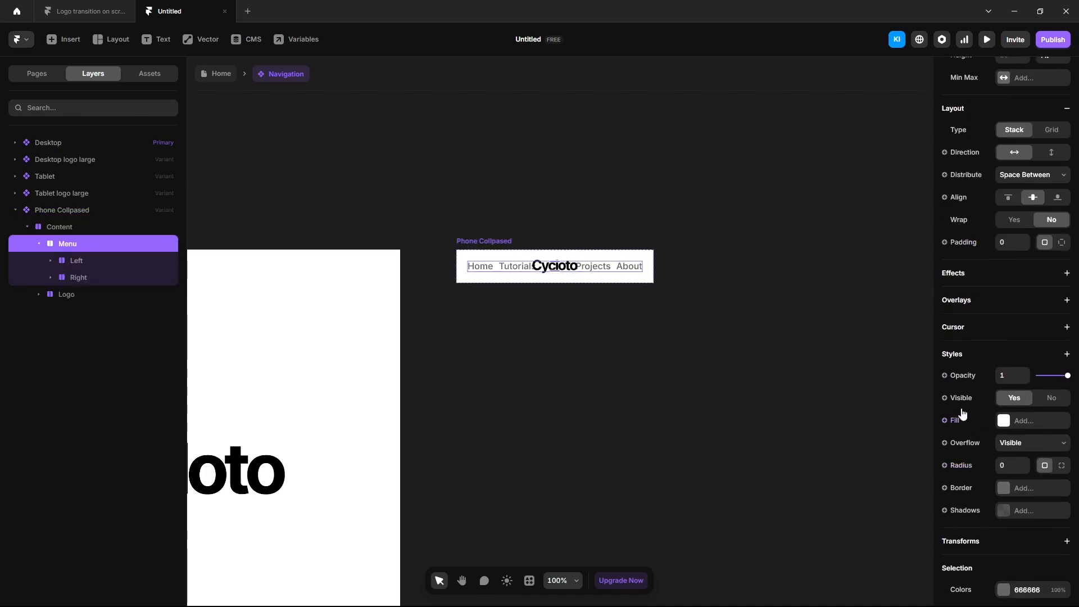
left_click(1052, 398)
left_click(579, 328)
Draw a frame below the Phone Collpased variant and set its width and height to 45.
key("f")
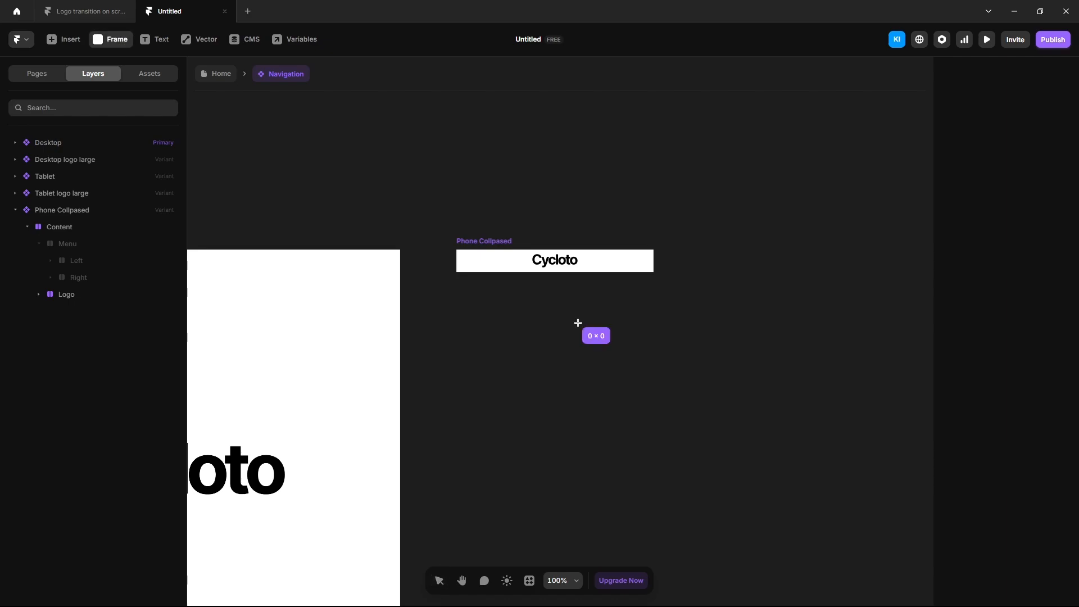
left_click_drag(578, 323, 625, 367)
left_click(1006, 230)
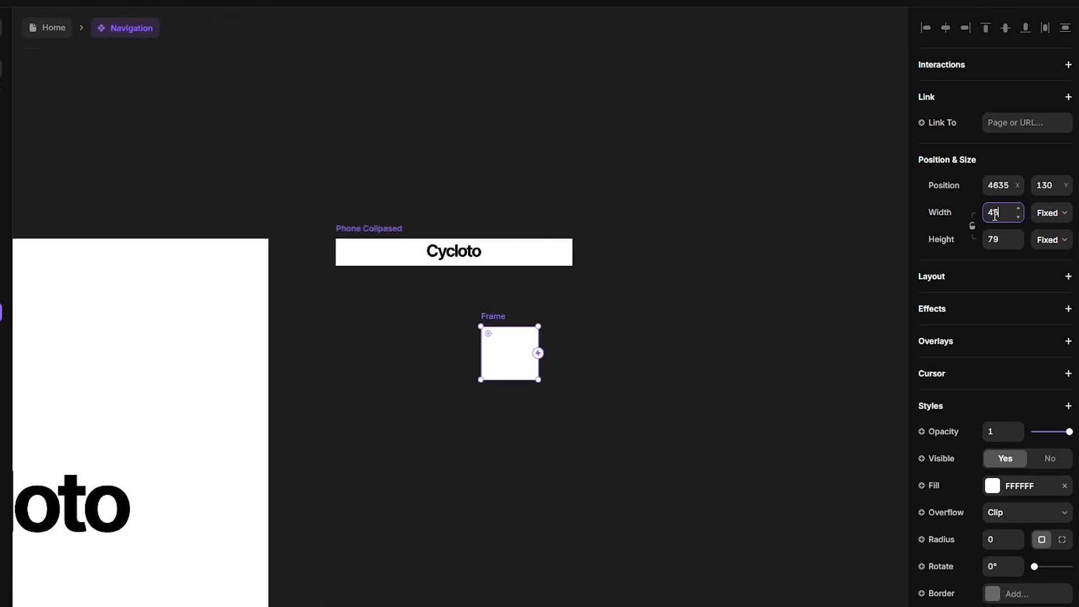
key("Tab")
key("Return")
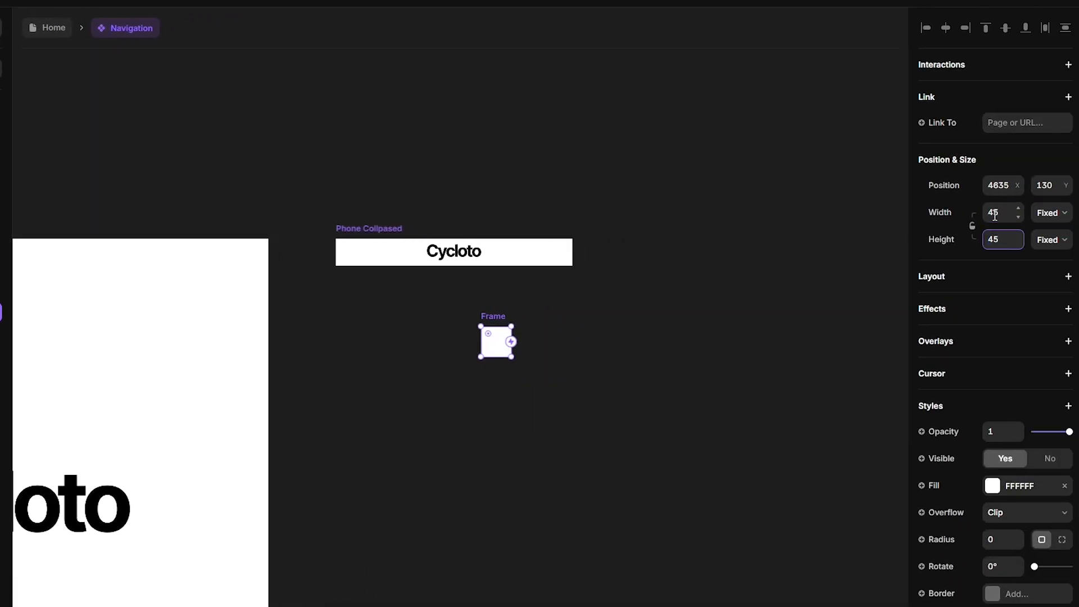
left_click(534, 323)
Draw a thin bar 2 high inside the 45 by 45 frame and set its width to 20.
left_click(497, 352)
key("f")
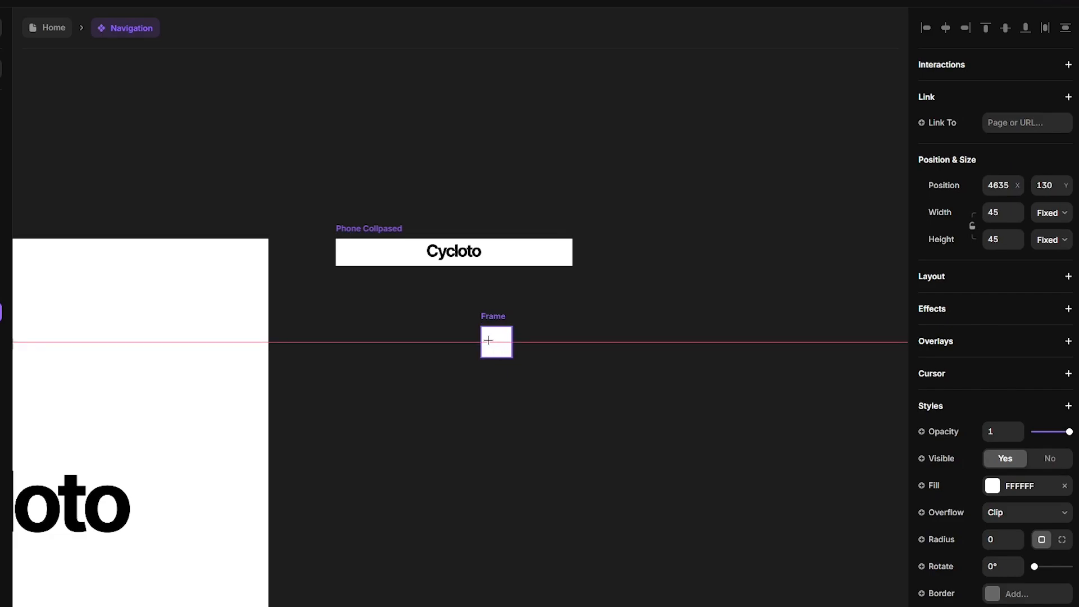
left_click_drag(487, 335, 500, 337)
scroll(501, 343, "up", 5)
scroll(500, 344, "up", 2)
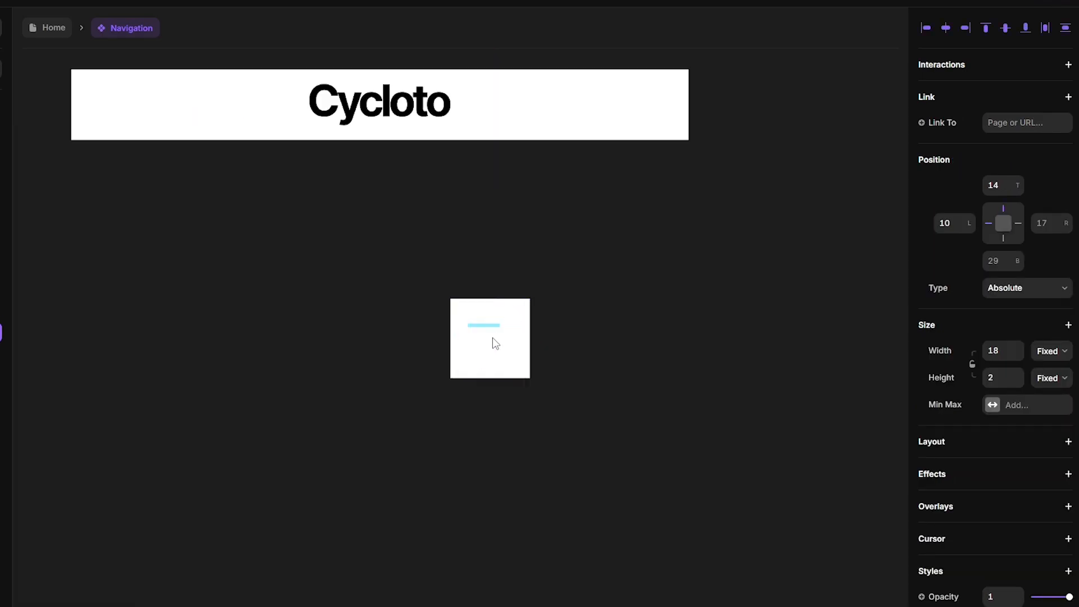
left_click(1004, 350)
type("20")
key("Return")
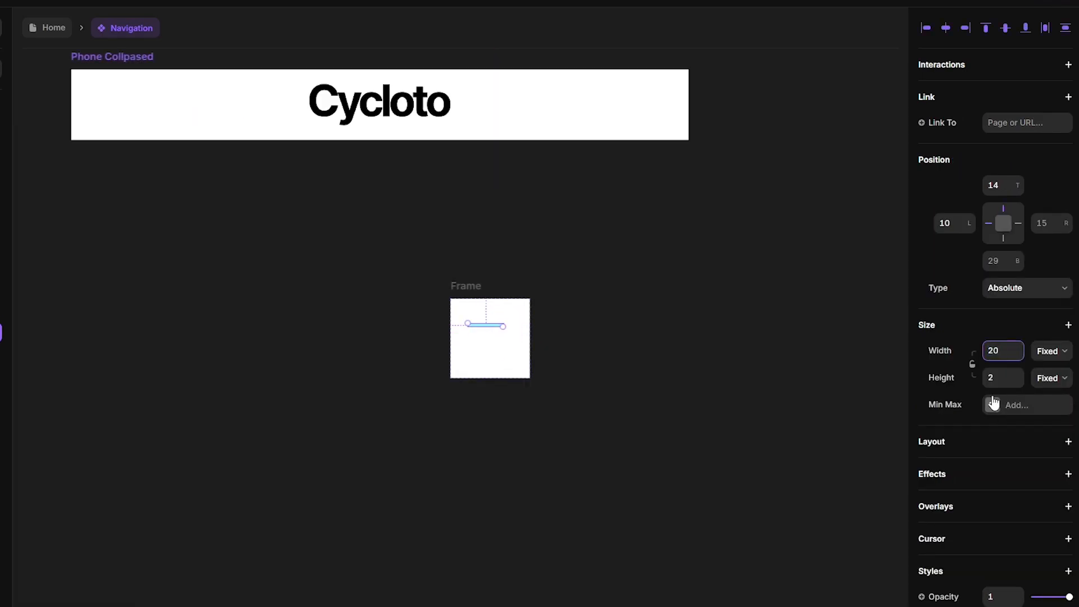
Anchor the bar's position by its center and set its fill color to 999.
left_click(1003, 223)
scroll(956, 393, "down", 3)
left_click(992, 450)
type("999")
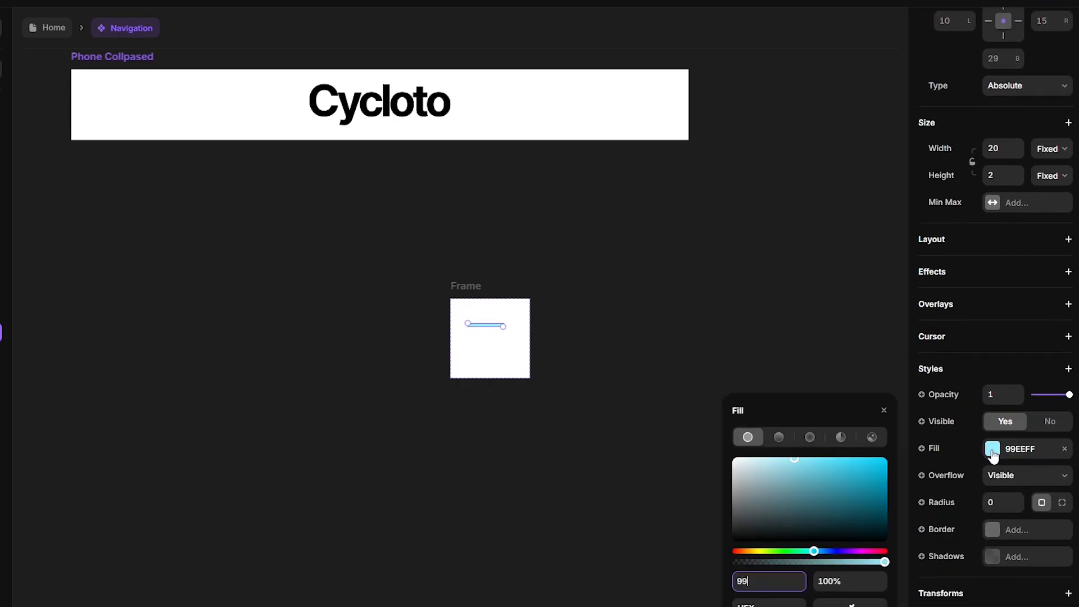
key("Return")
Duplicate the bar just below the first one and rename the two bars Top and Bottom.
left_click(489, 326)
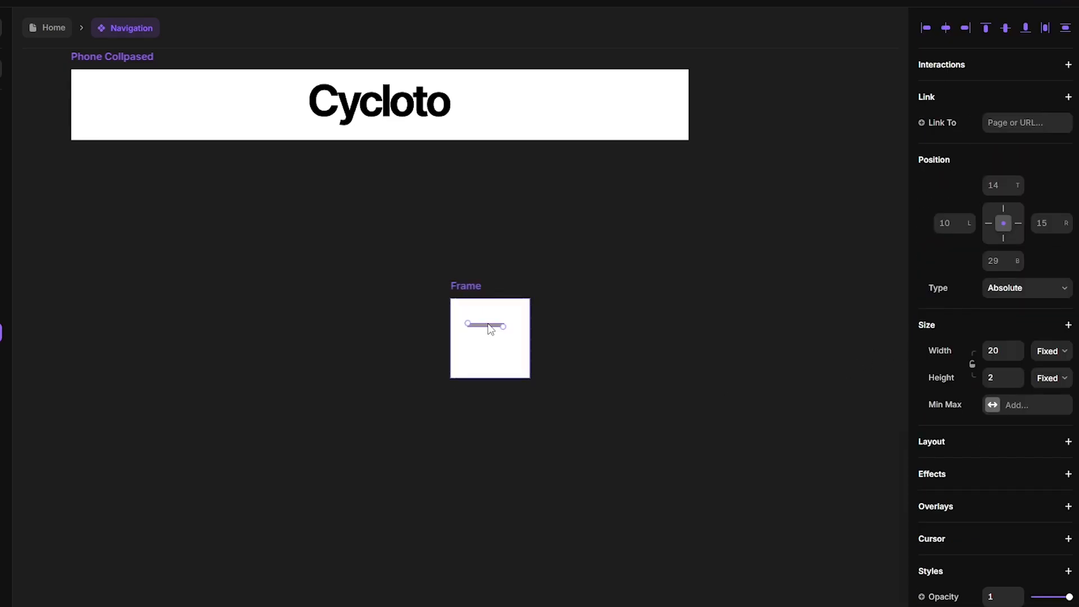
left_click_drag(488, 325, 489, 343)
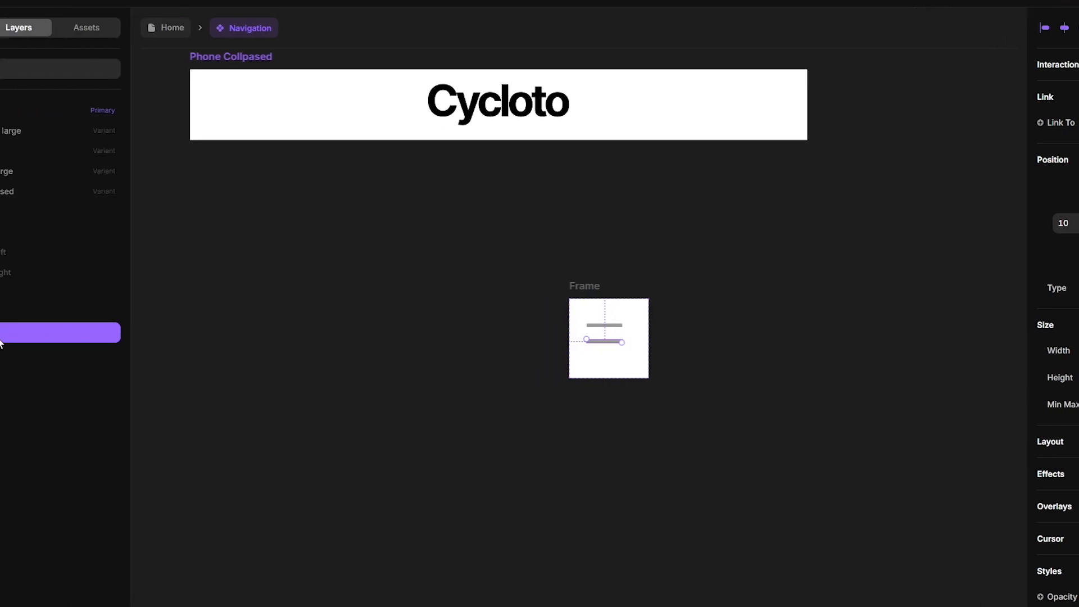
left_click(77, 345)
double_click(72, 336)
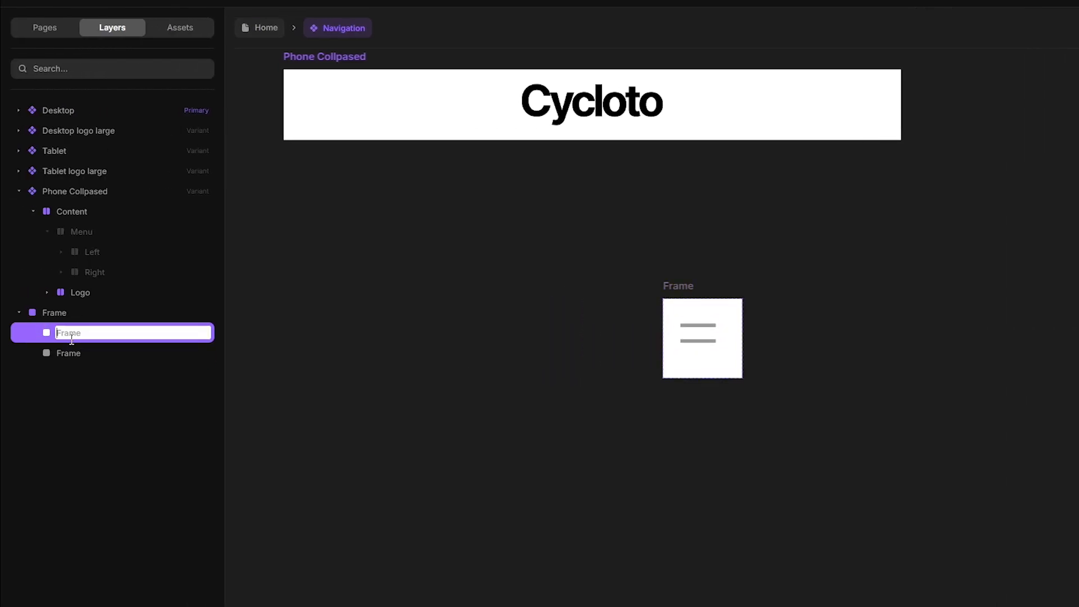
type("Top")
key("Return")
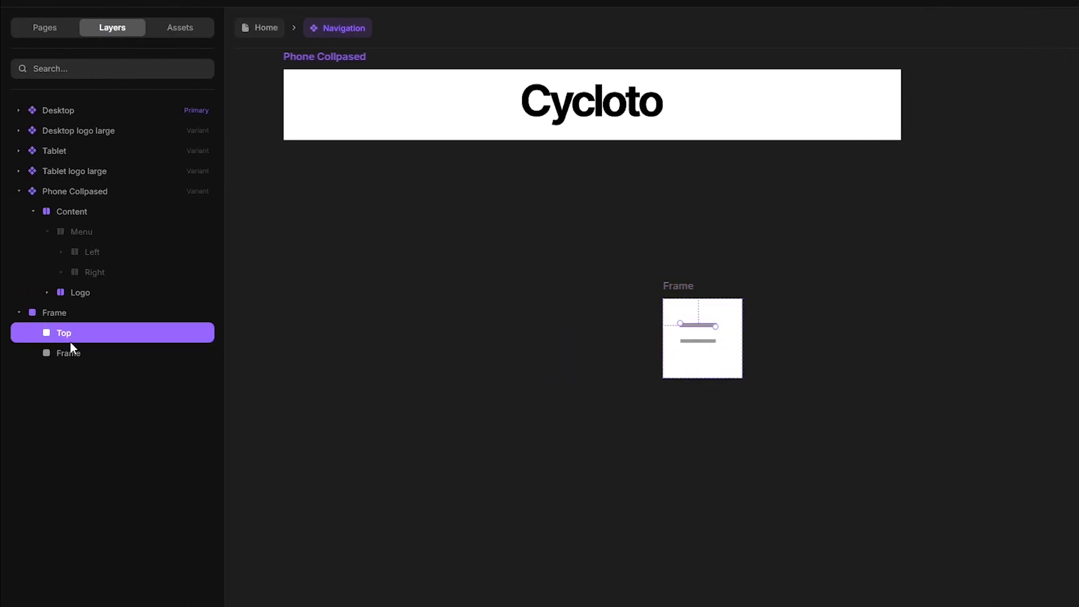
left_click(66, 346)
double_click(65, 346)
type("Bottom")
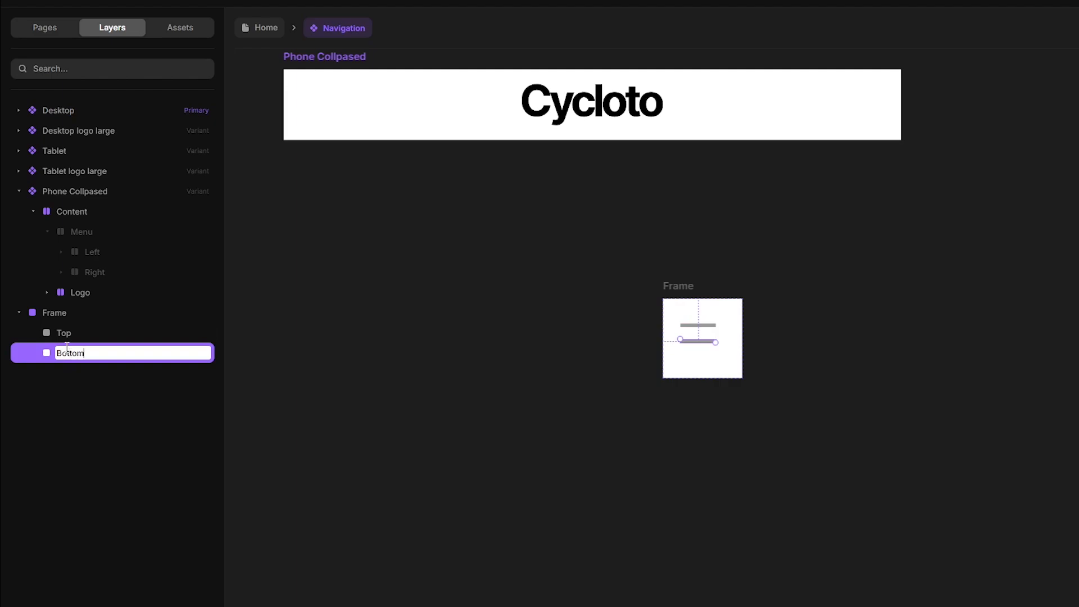
Center the Top and Bottom bars horizontally in the small frame, and nudge both bars down by 5.
left_click(67, 336)
left_click(941, 33)
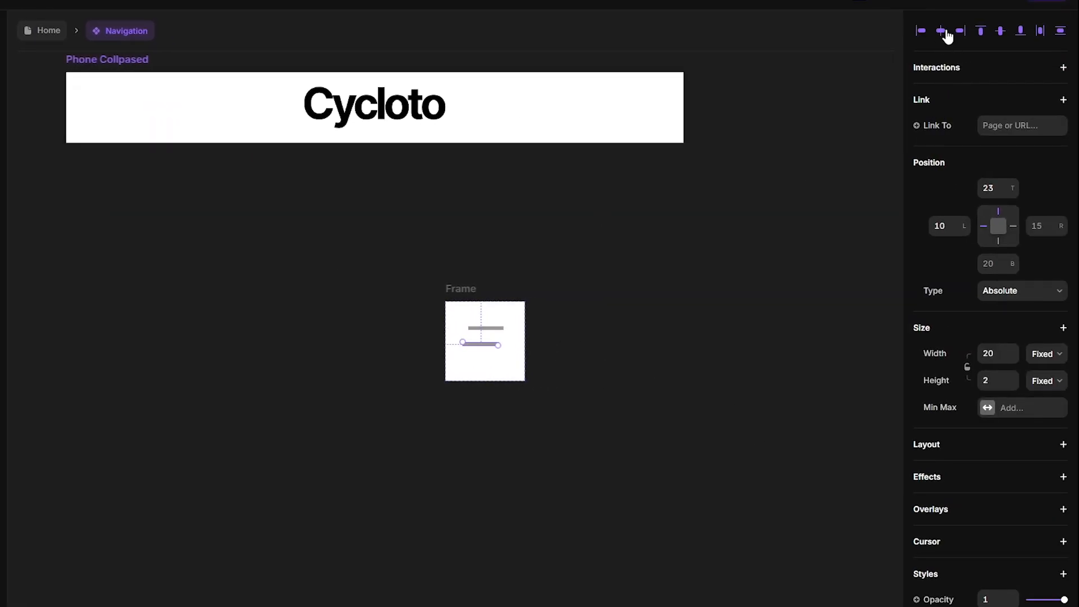
left_click(945, 32)
left_click(487, 328, "shift")
key("Down")
key("Down")
key("Down")
key("Down")
key("Down")
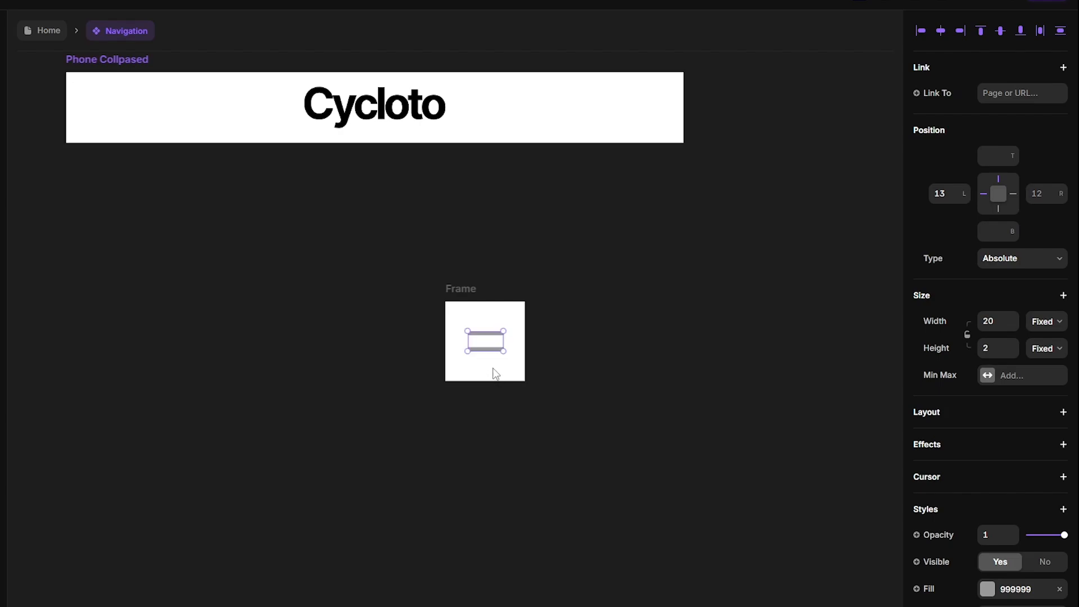
key("alt")
Rename the small frame Icon and move it into the Logo stack of the Phone Collpased variant.
left_click(501, 372)
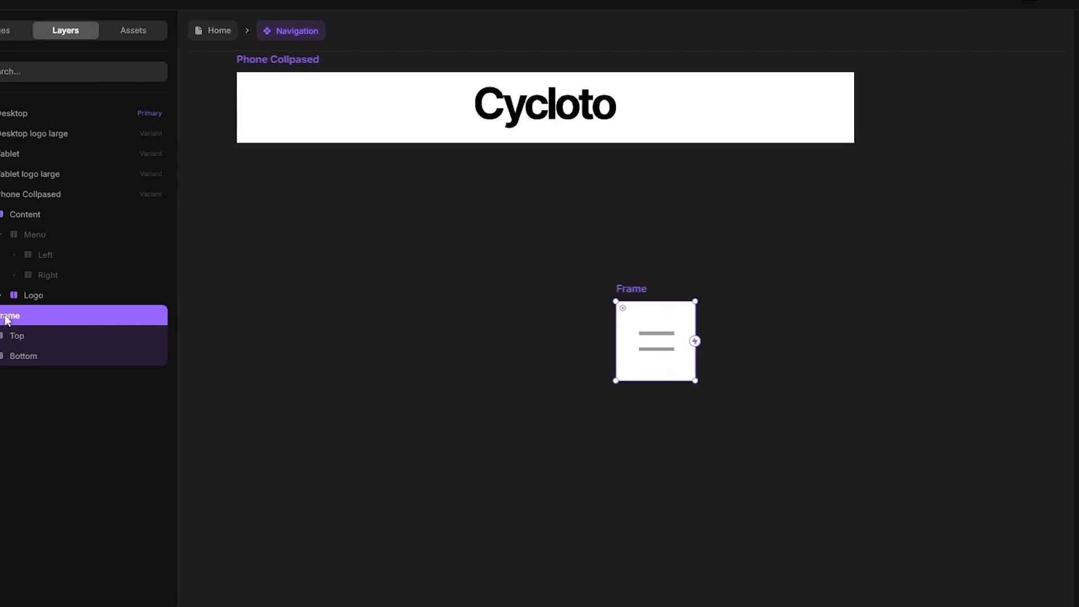
double_click(51, 316)
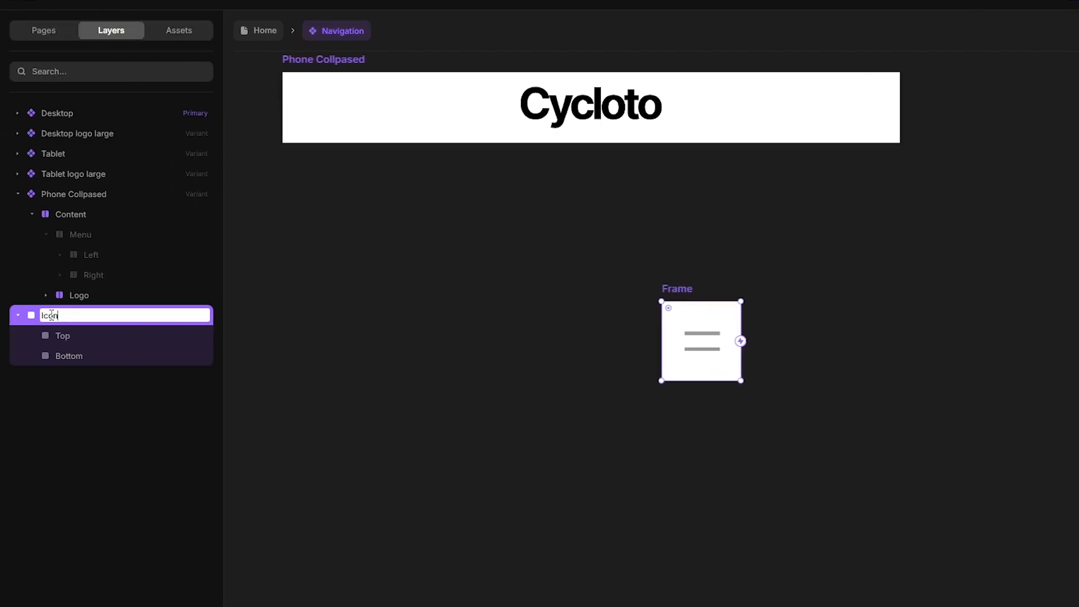
key("Return")
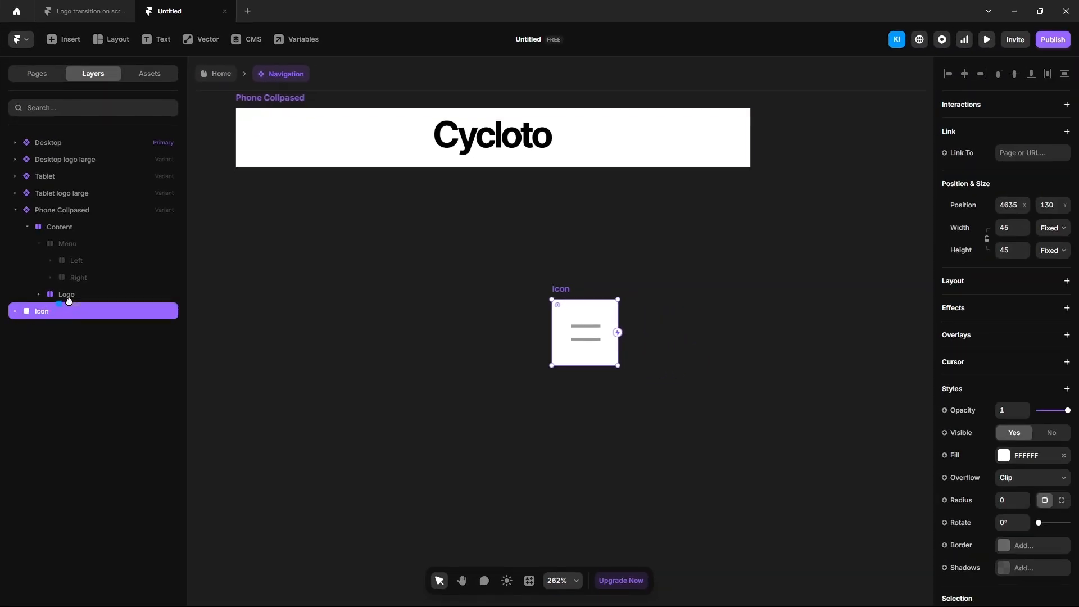
left_click_drag(68, 301, 69, 296)
Set the Phone Collpased Logo stack to Relative position, Fill width and Space Between distribution.
left_click(66, 292)
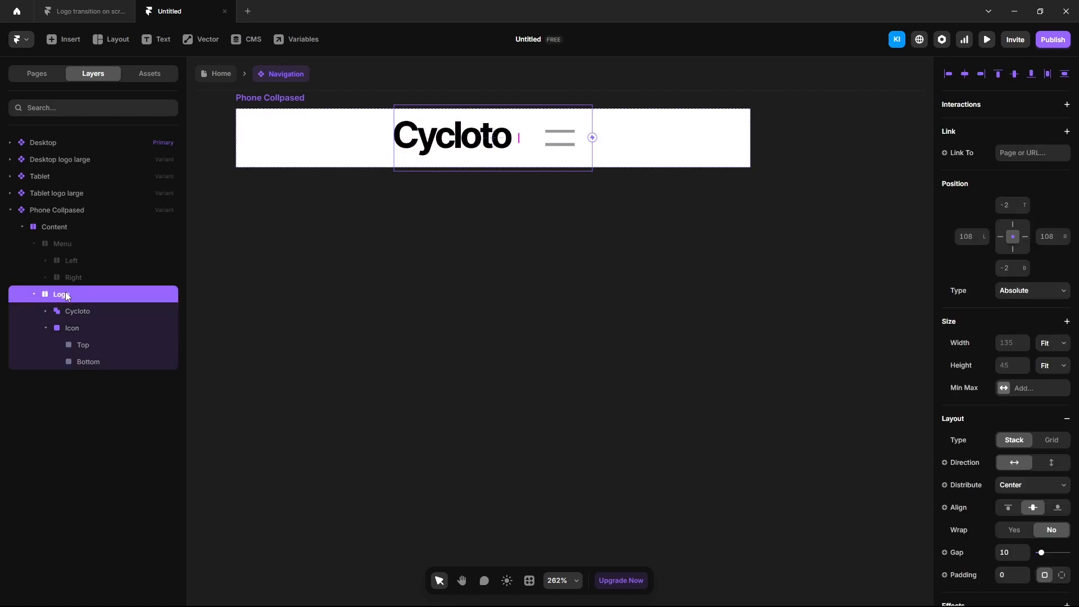
left_click(1028, 291)
left_click(1027, 318)
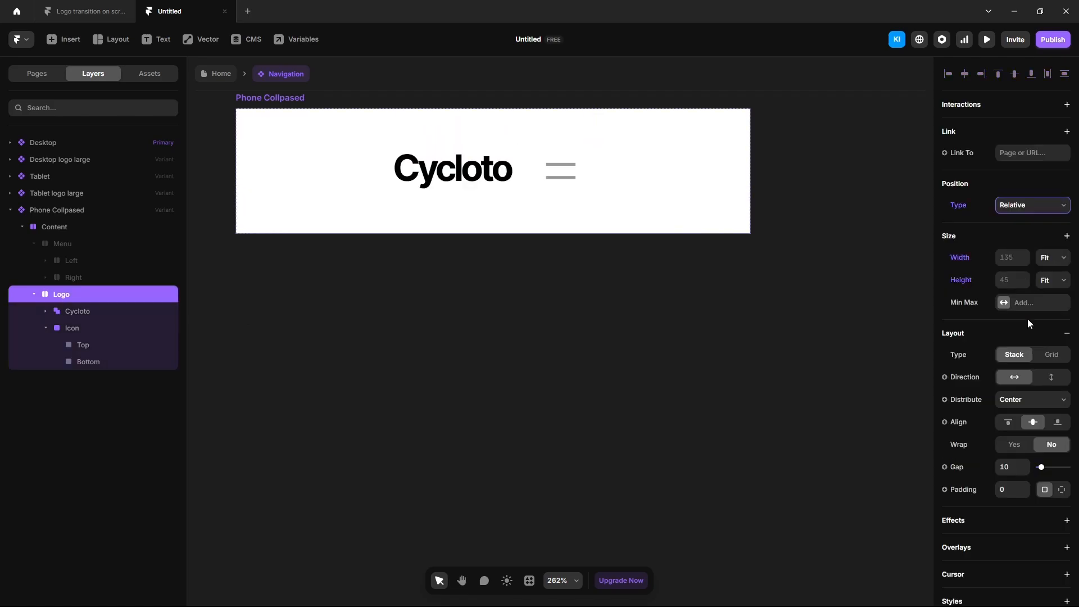
left_click(1047, 262)
left_click(1047, 302)
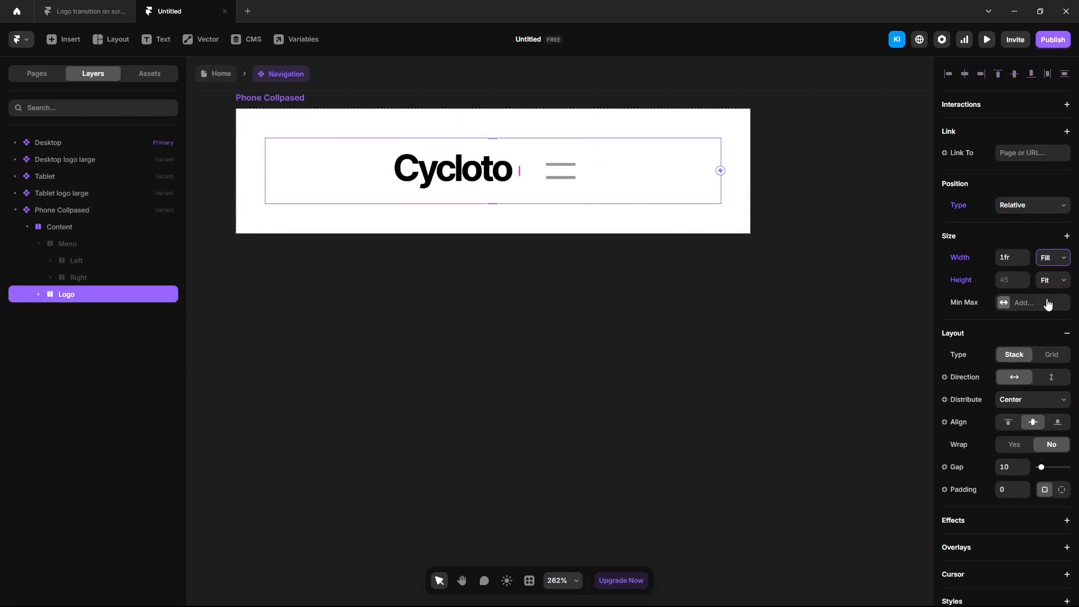
left_click(1019, 410)
left_click(1025, 456)
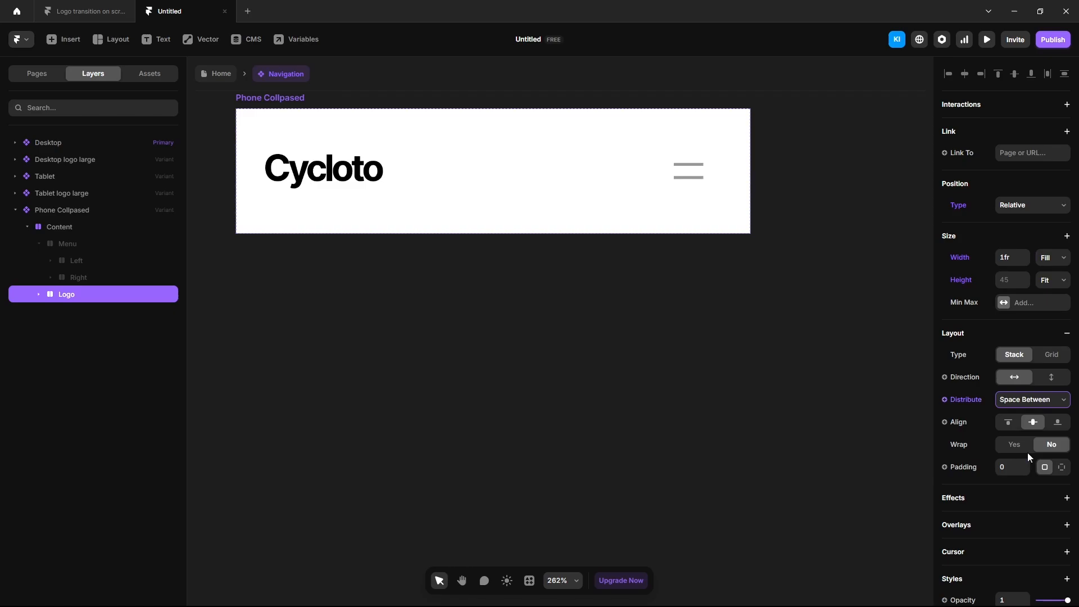
Set the Phone Collpased Content stack's padding to 0 top, 10 right, 0 bottom and 10 left.
left_click(72, 227)
left_click(1062, 490)
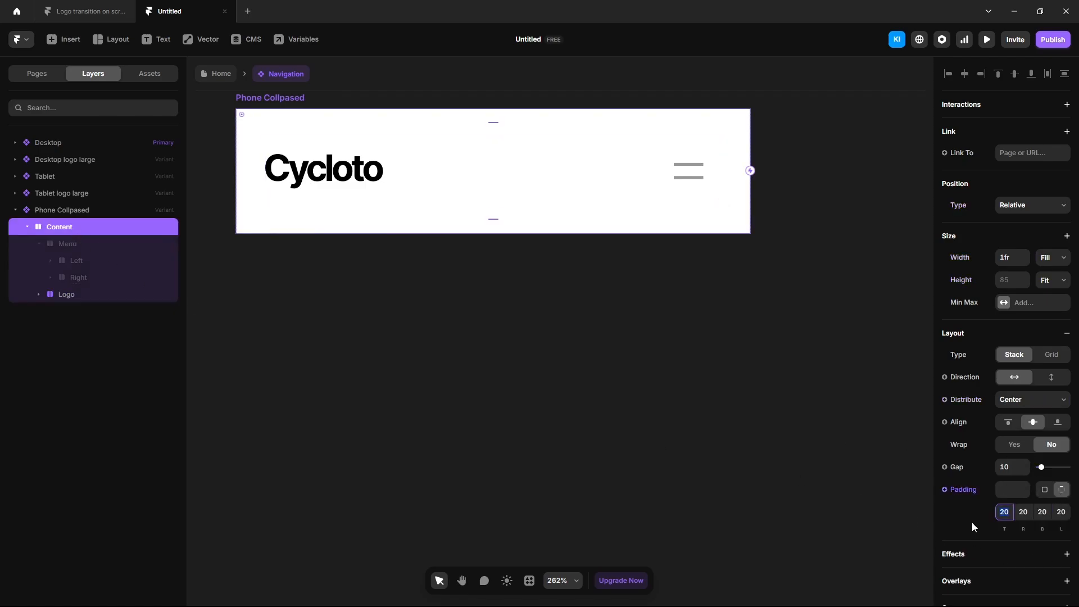
type("0")
left_click(1023, 513)
type("10")
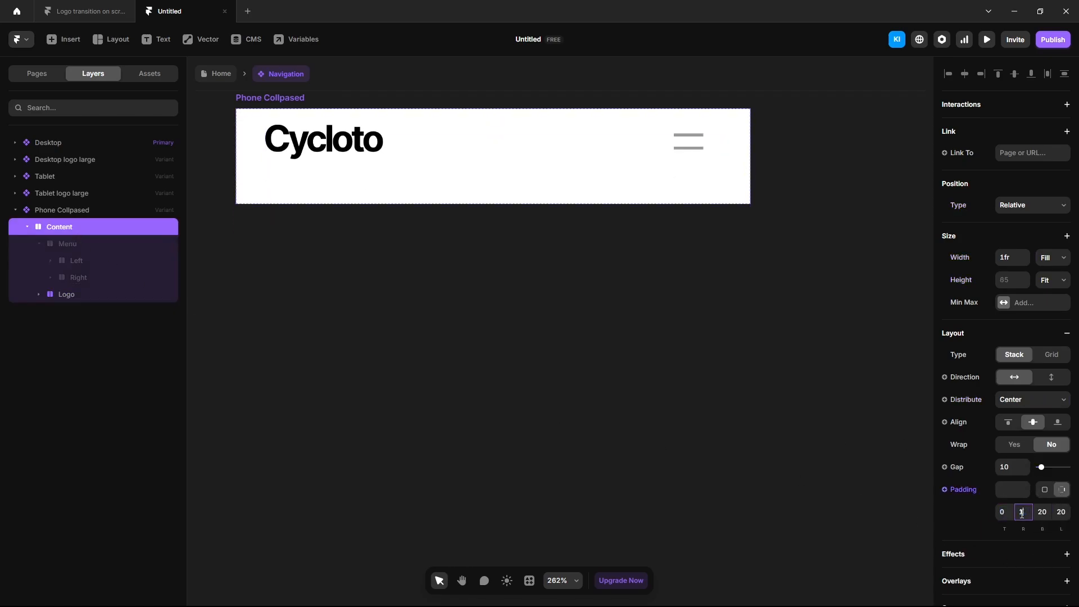
left_click(1042, 513)
type("0")
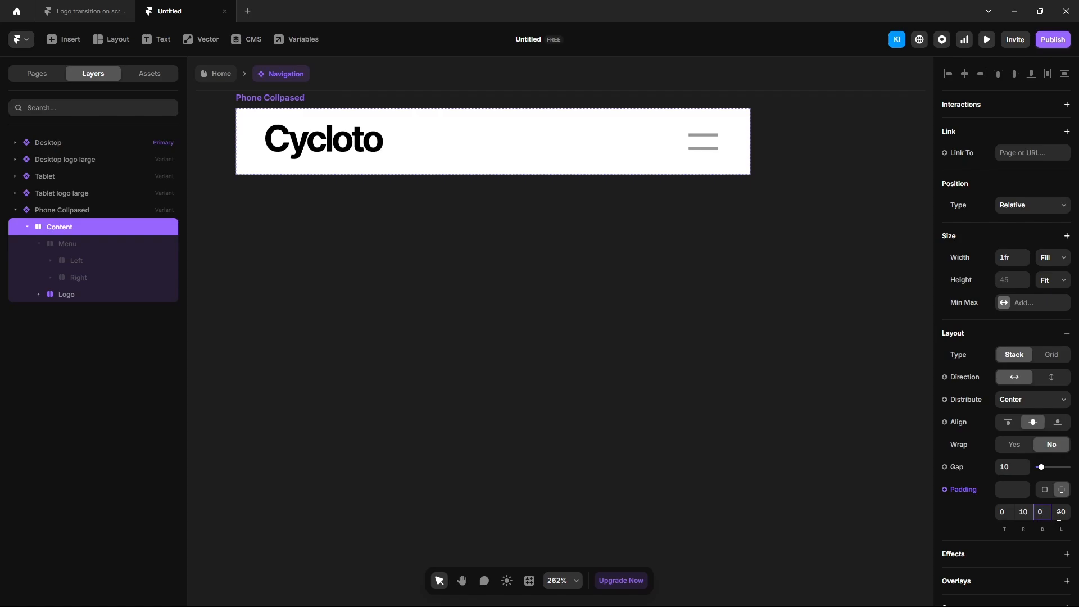
left_click(1060, 512)
type("10")
key("Return")
left_click(632, 414)
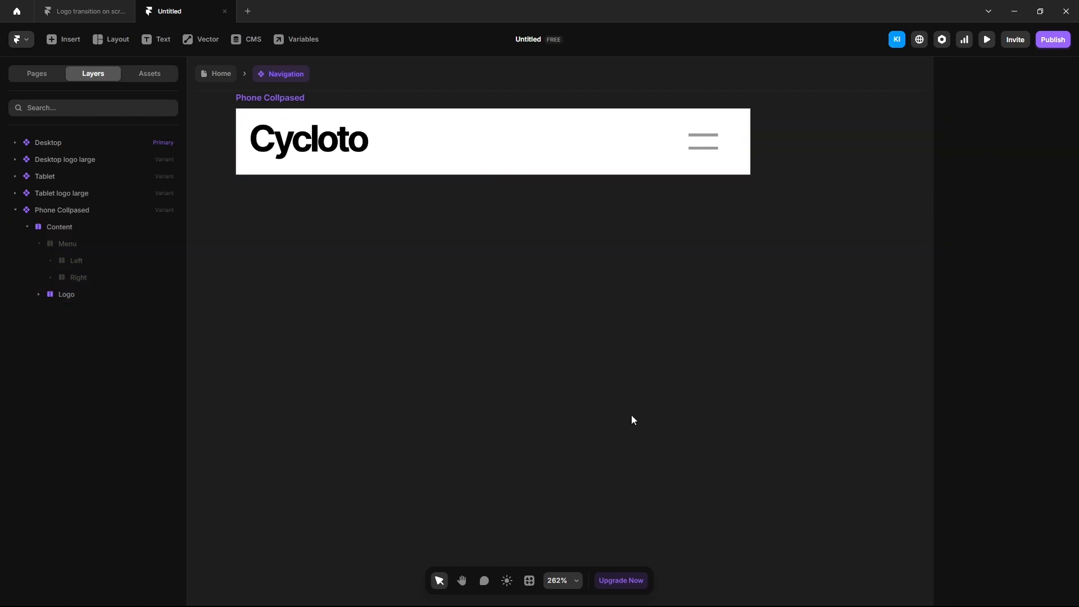
Add a new variant based on the Phone Collpased variant.
scroll(632, 415, "down", 5)
scroll(684, 441, "right", 3)
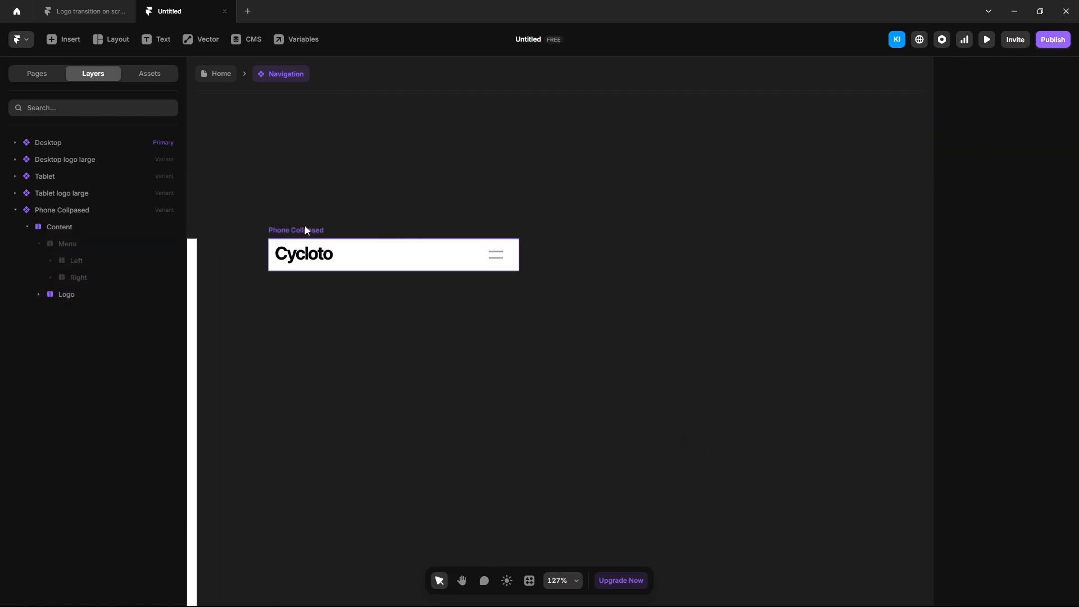
left_click(306, 228)
left_click(686, 263)
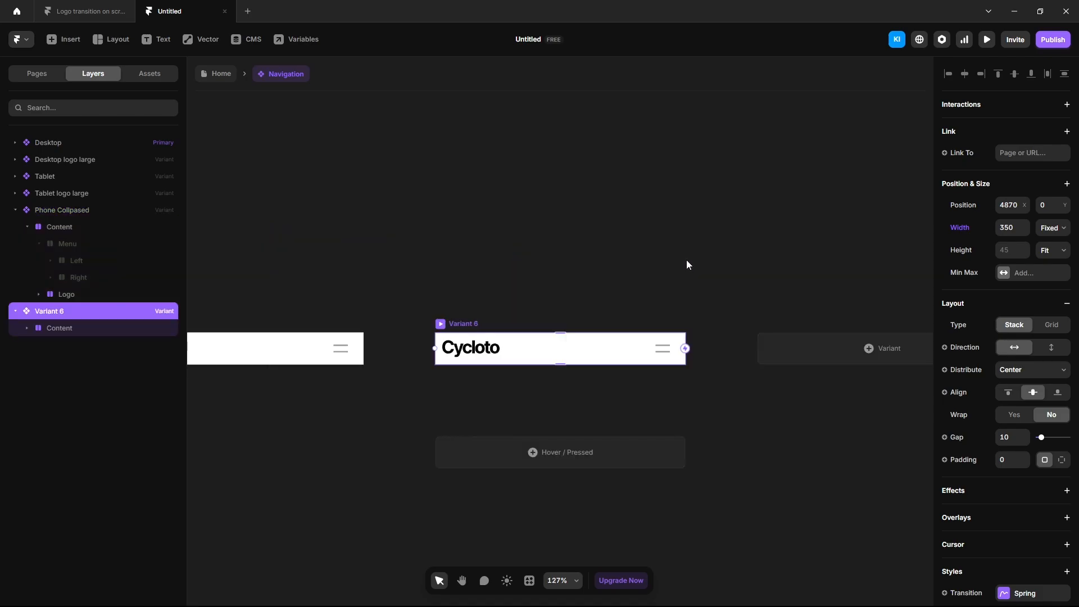
In the new variant's Icon, center the Top bar vertically and add a Rotate transform of 45°.
left_click(663, 292)
left_click(100, 415)
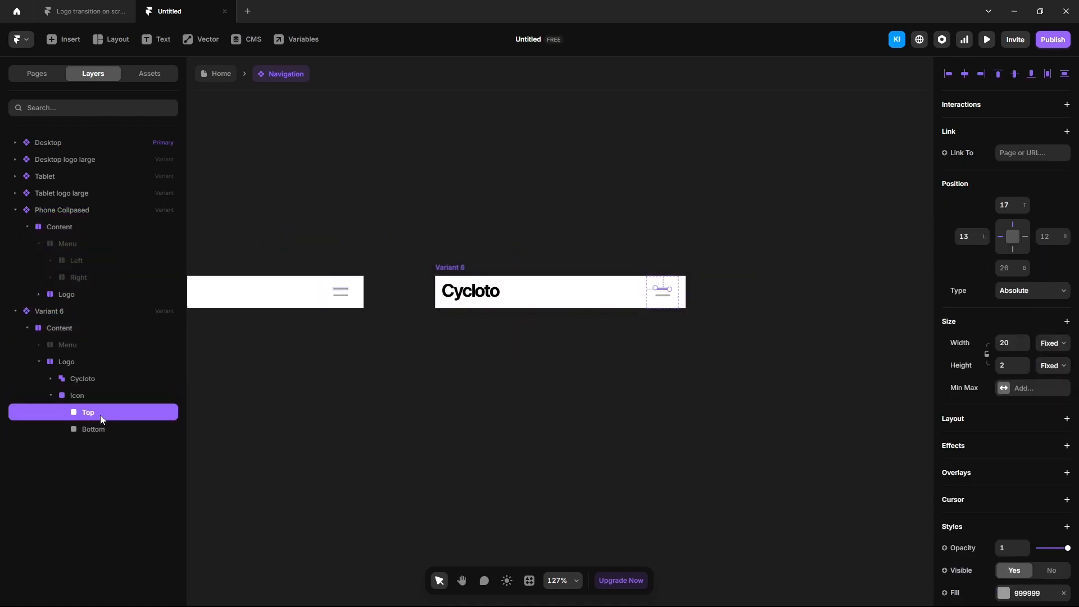
left_click(1015, 73)
scroll(1005, 500, "down", 4)
left_click(1054, 505)
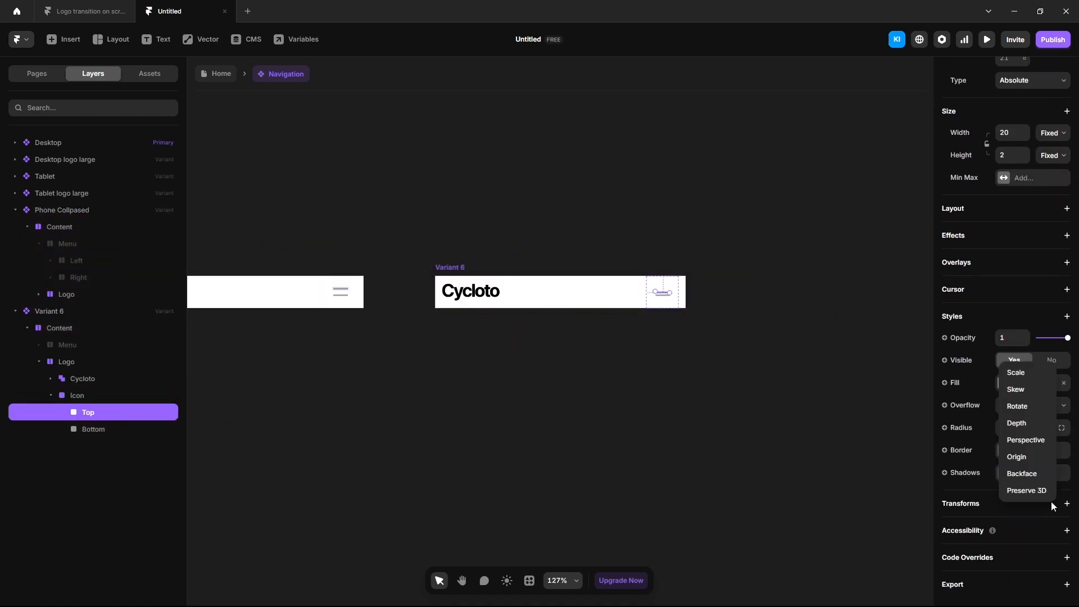
left_click(1020, 407)
left_click(1015, 525)
type("4")
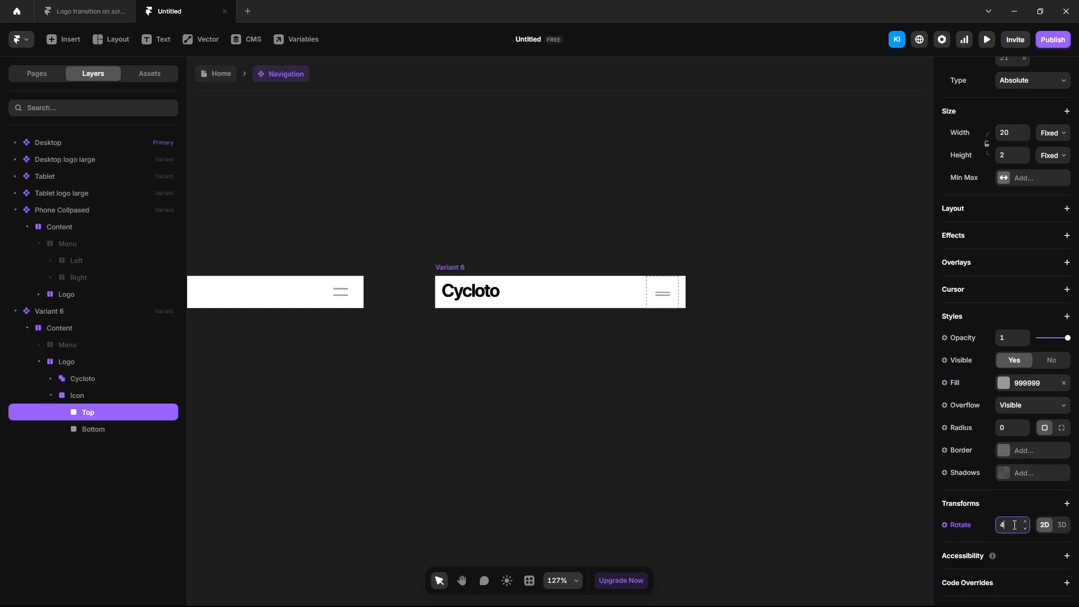
type("5")
key("Return")
Add a Rotate transform of -45° to the new variant's Bottom bar and center it vertically.
left_click(125, 429)
scroll(994, 325, "down", 4)
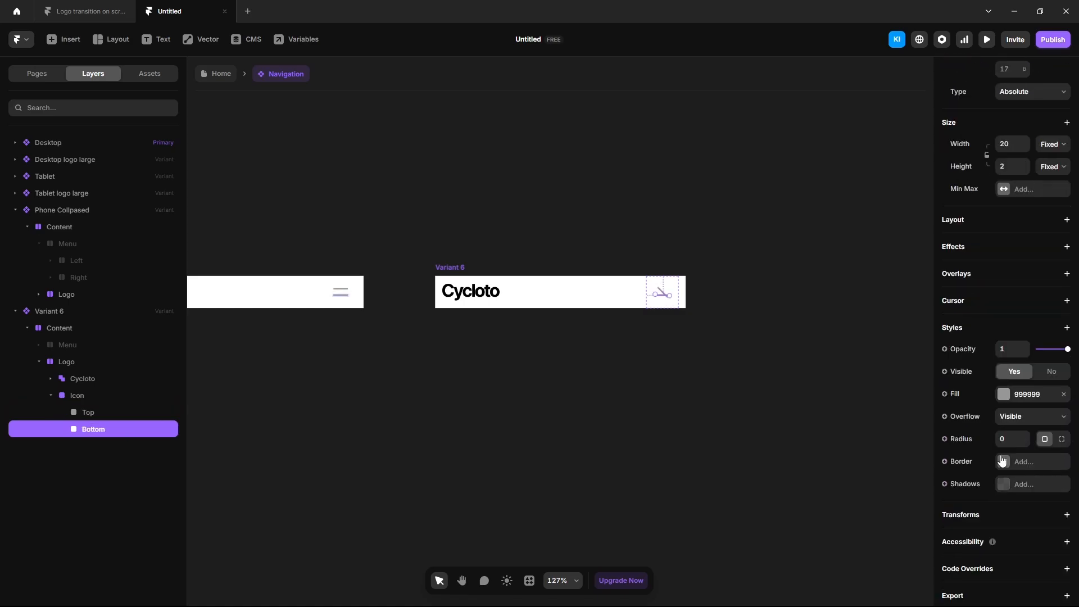
left_click(1056, 504)
left_click(997, 403)
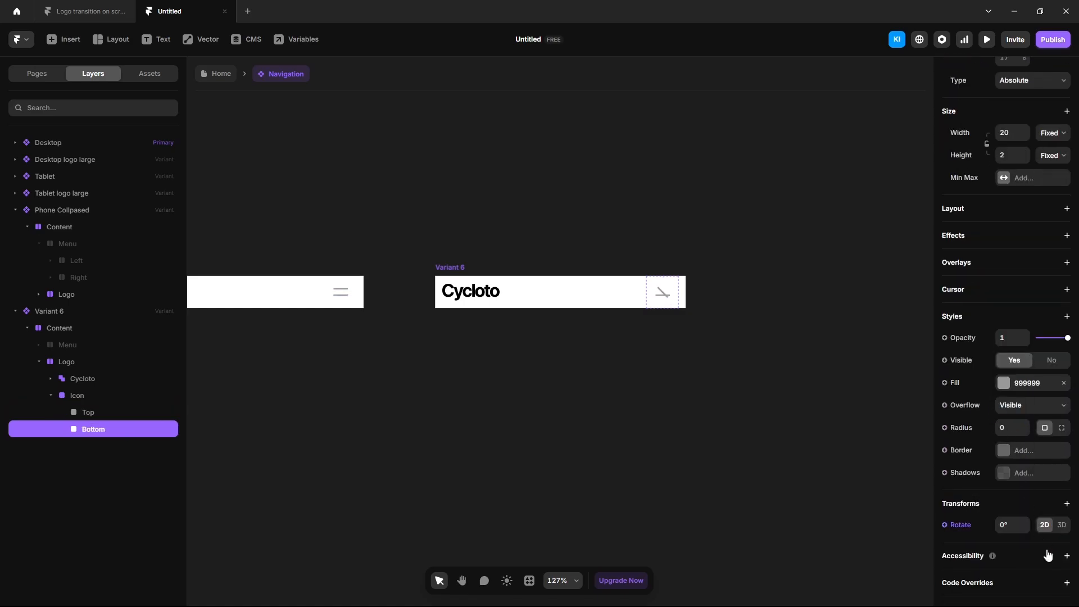
left_click(1009, 525)
type("-45")
key("Return")
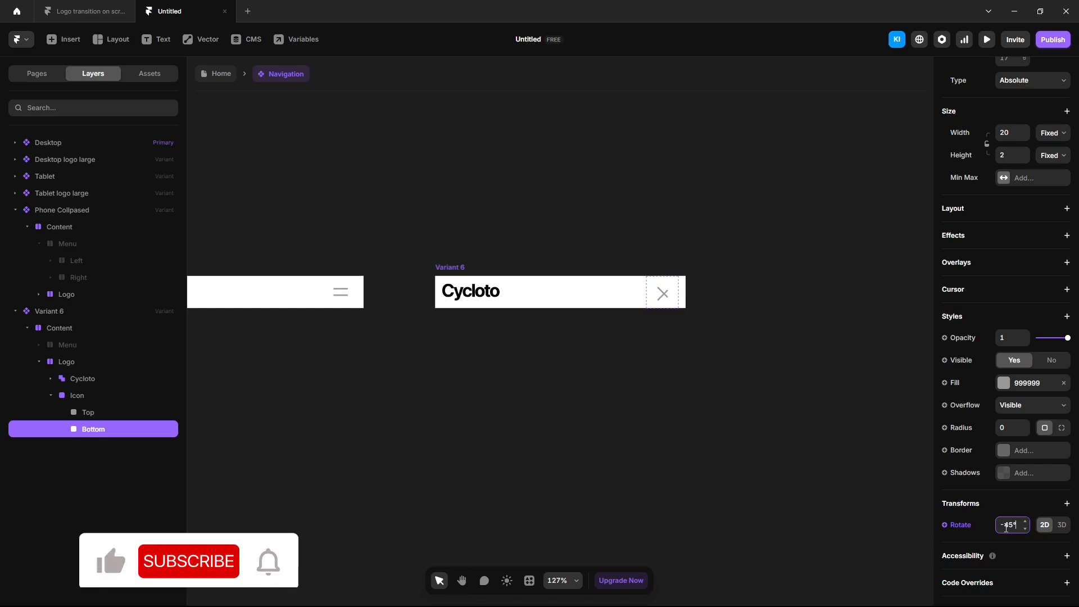
scroll(1007, 394, "up", 4)
left_click(1015, 76)
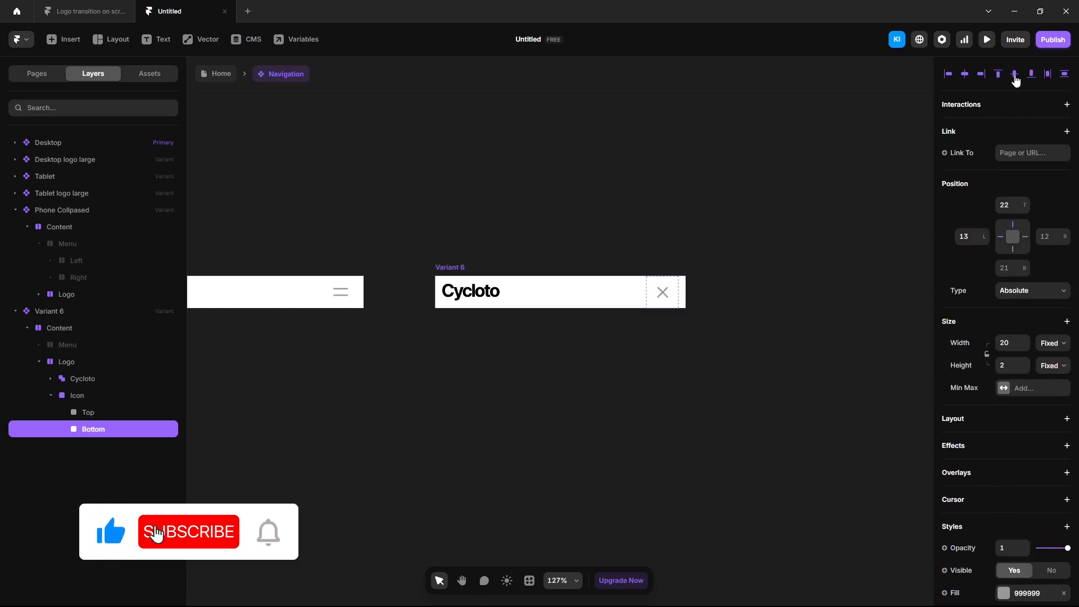
left_click(924, 113)
Make the new variant's Menu stack visible and set its direction to vertical.
left_click(81, 348)
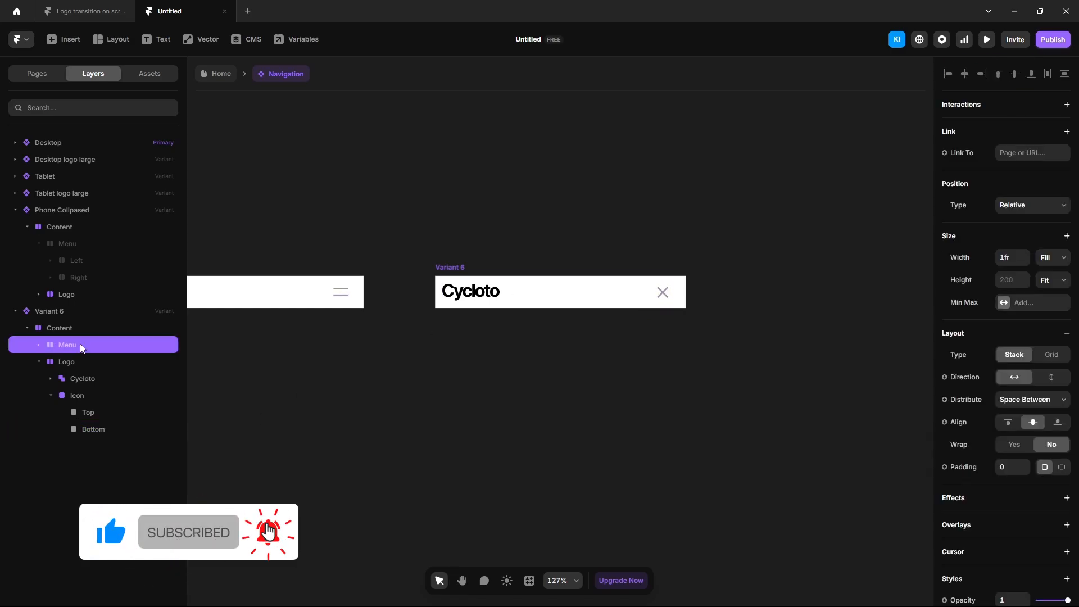
scroll(995, 489, "down", 4)
left_click(1007, 402)
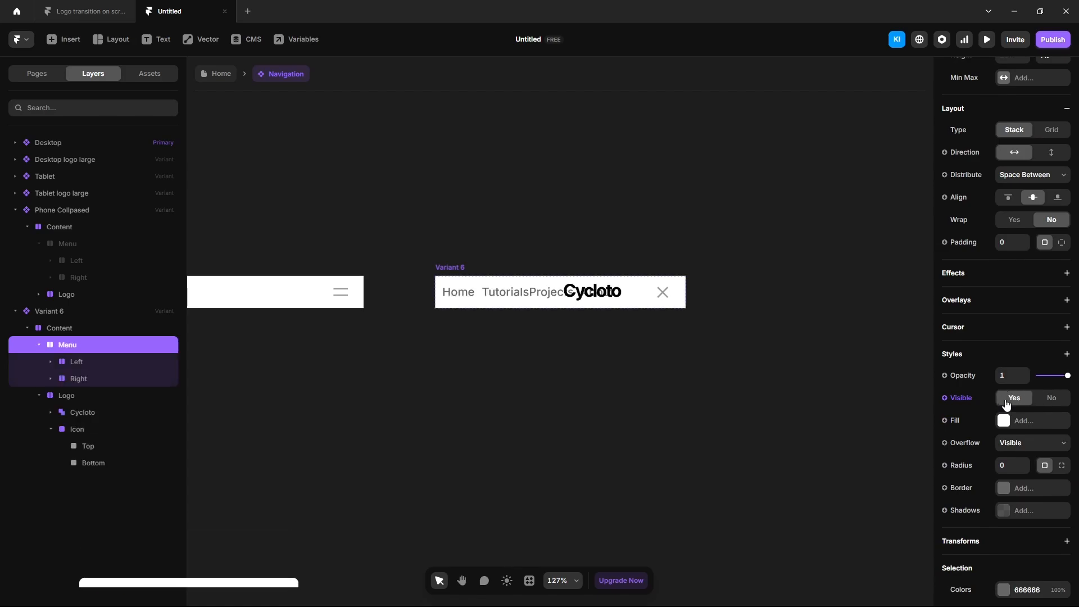
left_click(1056, 154)
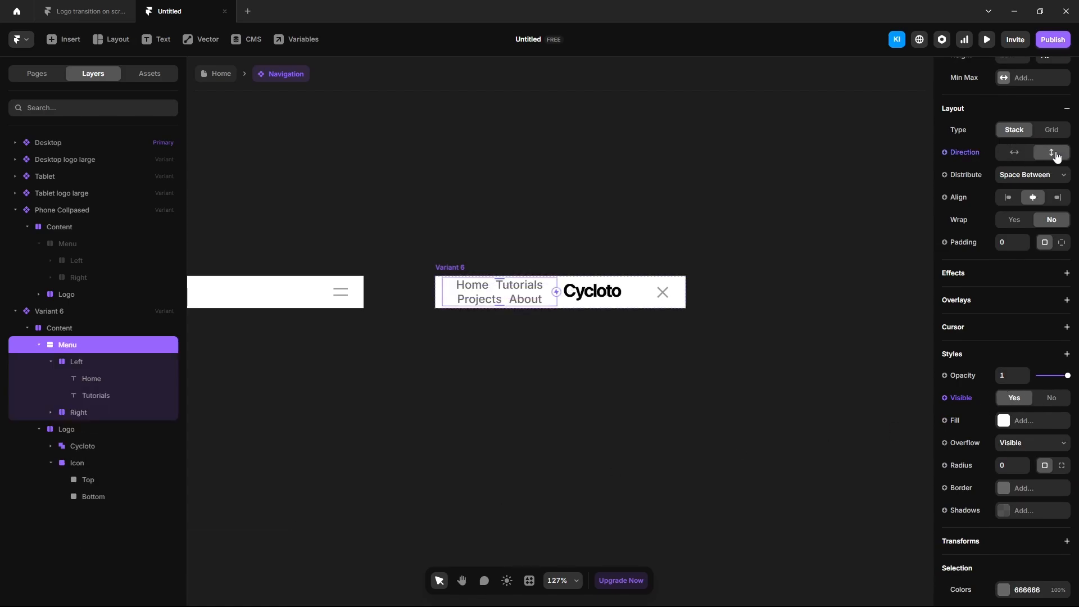
Set the direction of the Left and Right link stacks in the new variant's Menu to vertical.
left_click(92, 363)
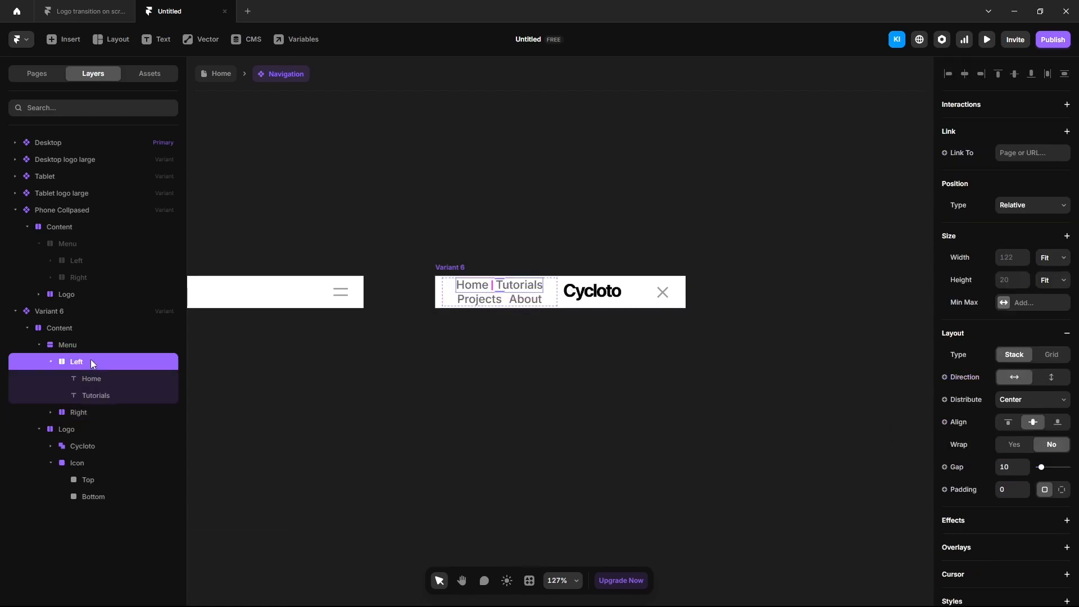
left_click(1050, 381)
key("Tab")
left_click(1051, 379)
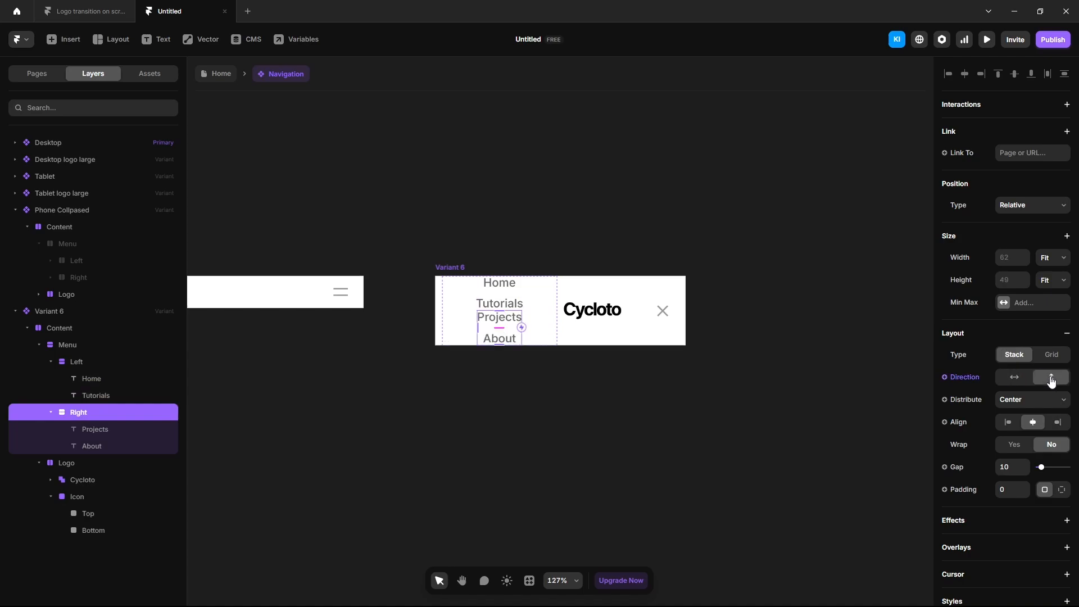
left_click(276, 404)
Set the new variant's Content stack to vertical direction and move the Logo stack above the Menu.
left_click(57, 324)
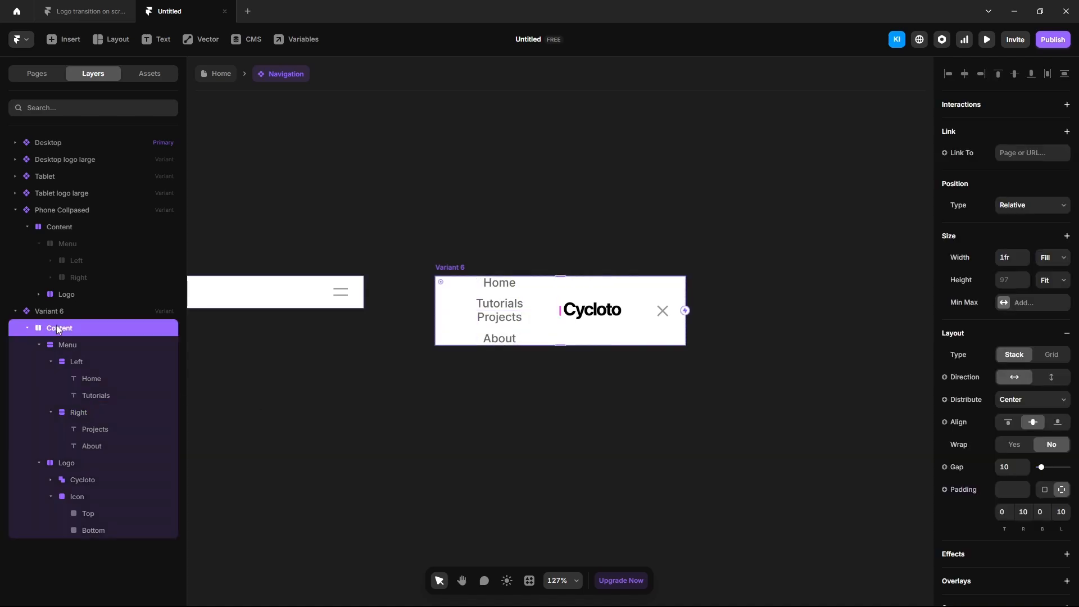
left_click(1051, 381)
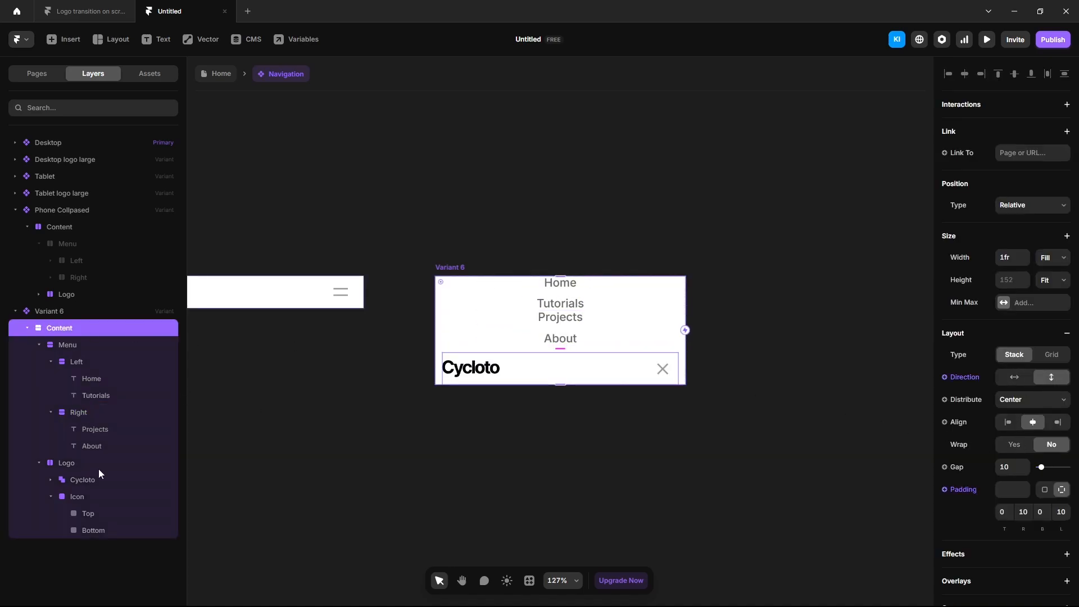
left_click(69, 465)
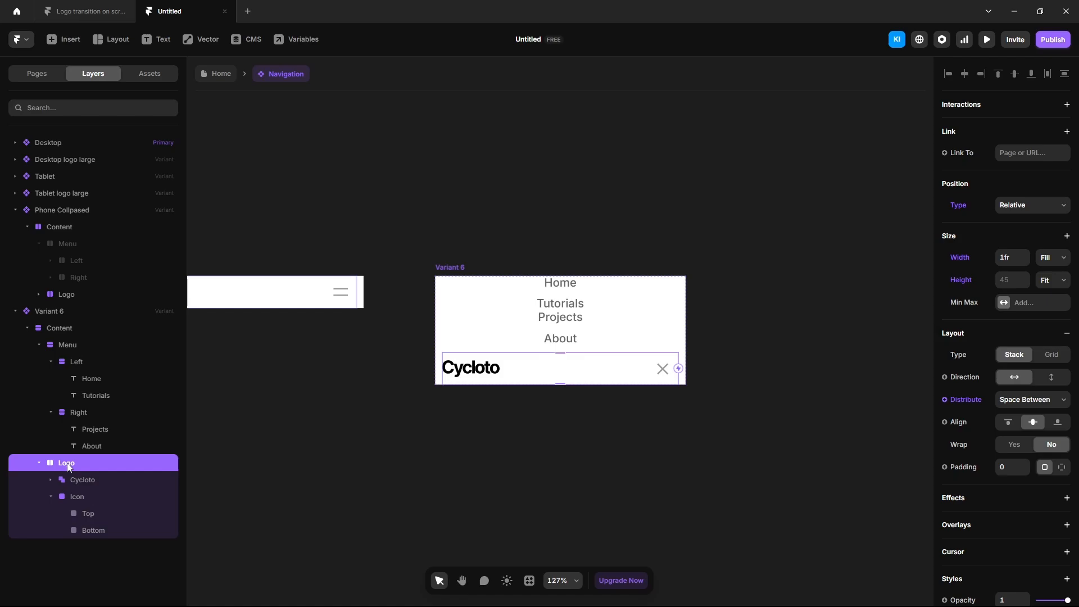
key("ctrl+]")
Align the contents of the new variant's Menu, Left and Right stacks to the left.
left_click(95, 430)
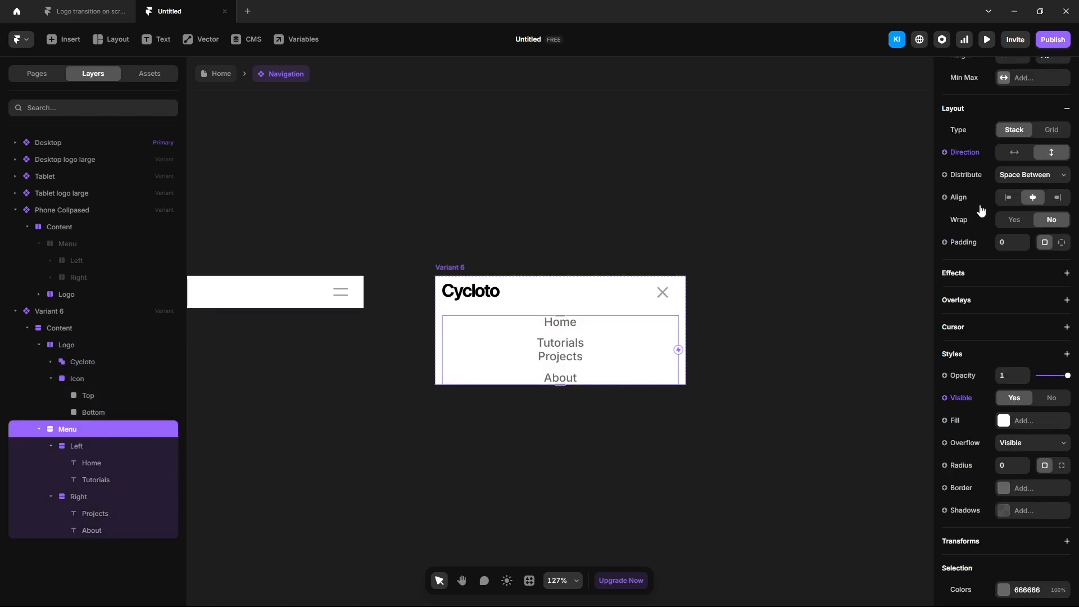
left_click(1008, 197)
left_click(108, 446)
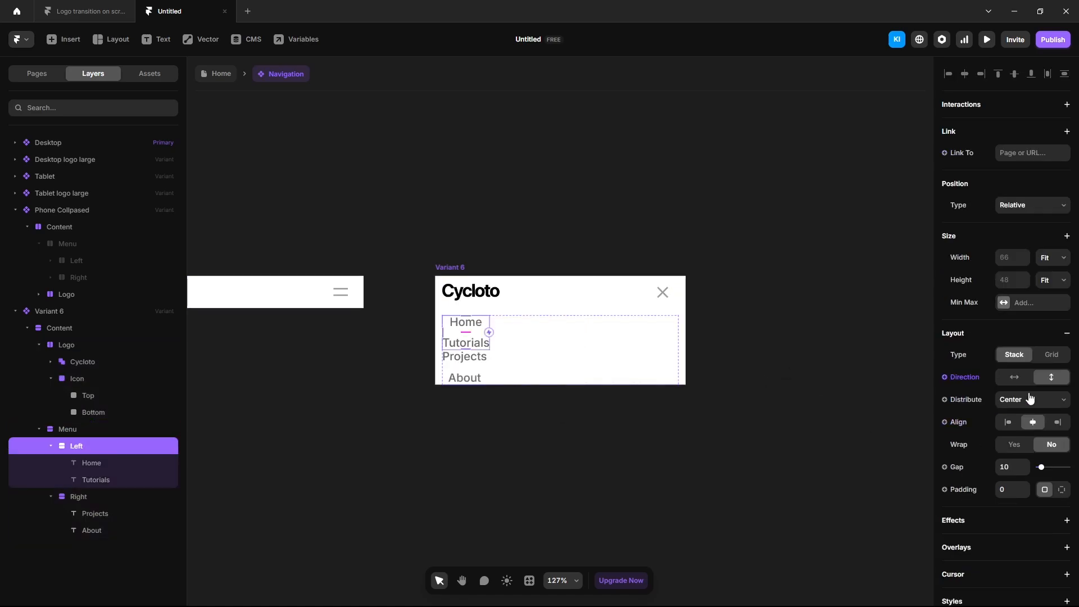
left_click(1008, 423)
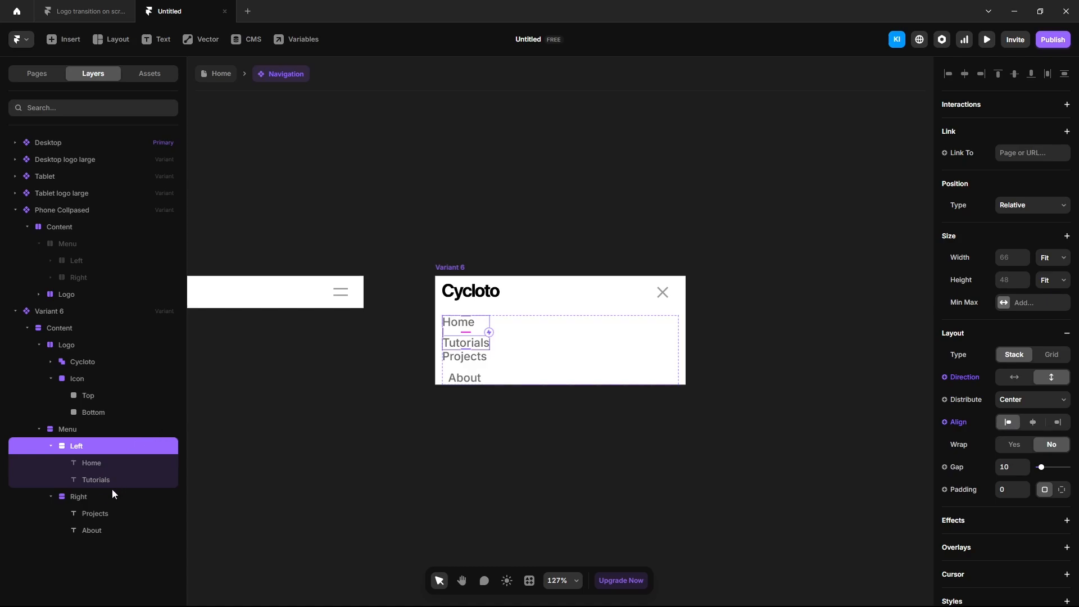
left_click(103, 497)
left_click(1009, 423)
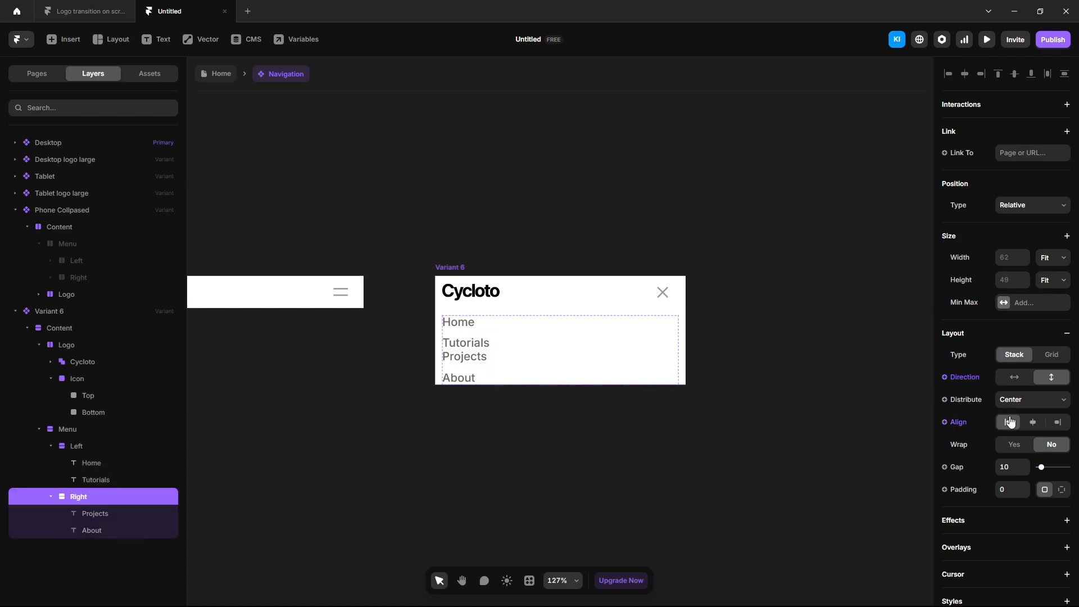
Rename the new phone variant as Phone expand.
left_click(441, 235)
double_click(73, 370)
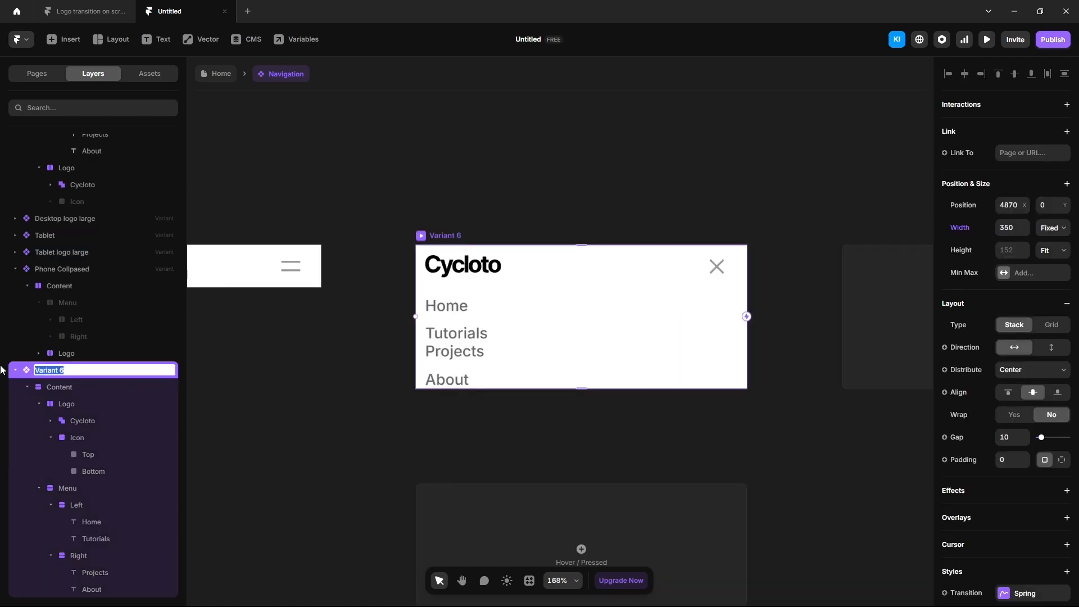
type("Phone expand")
key("Return")
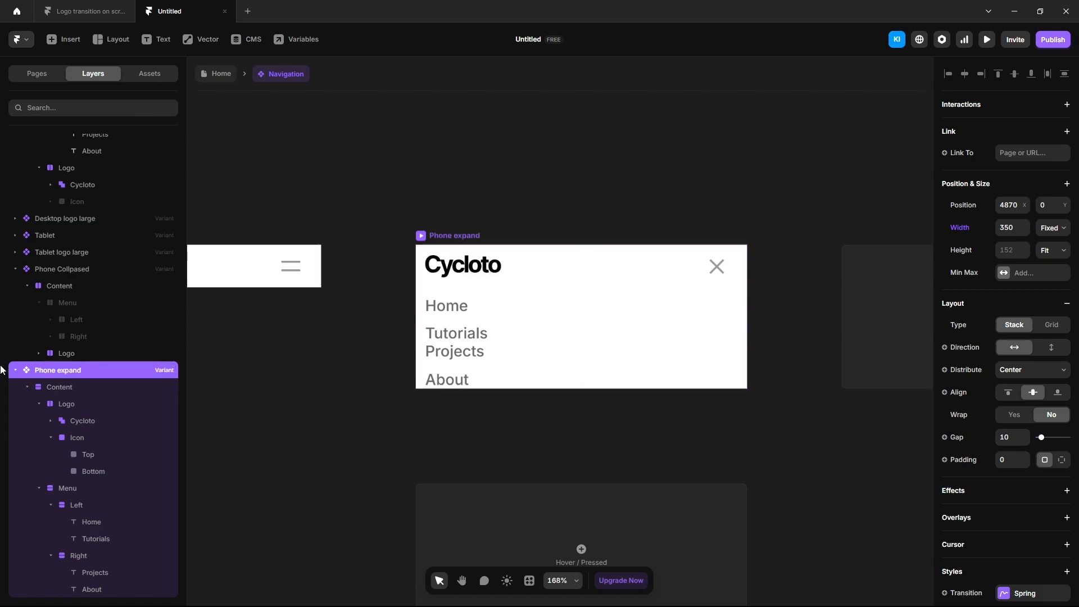
Set the distribution of the Menu stack in the Phone expand variant to Center.
left_click(520, 356)
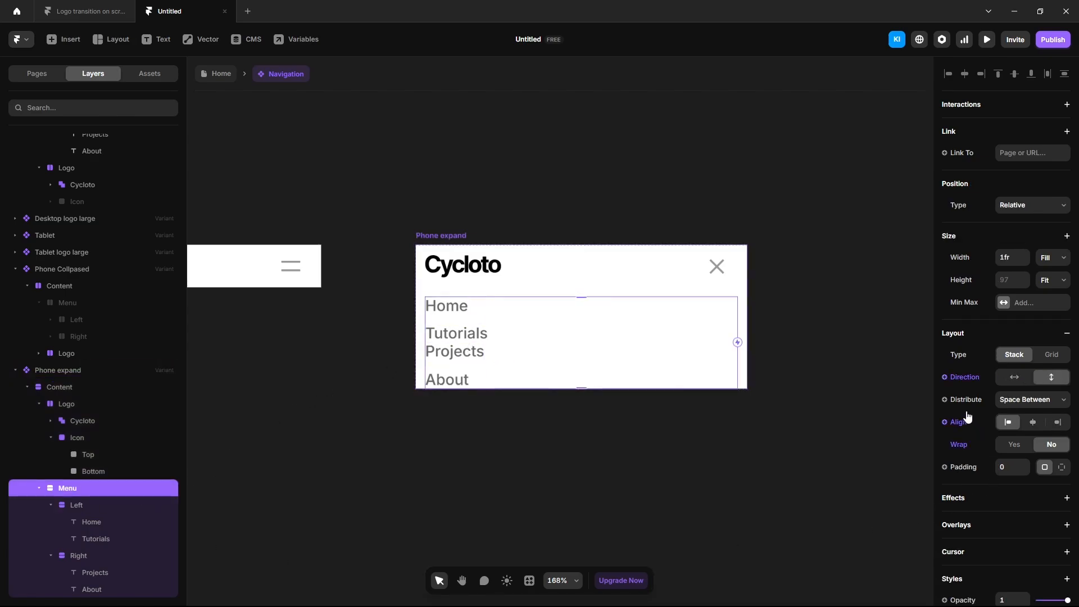
left_click(1012, 400)
left_click(1019, 429)
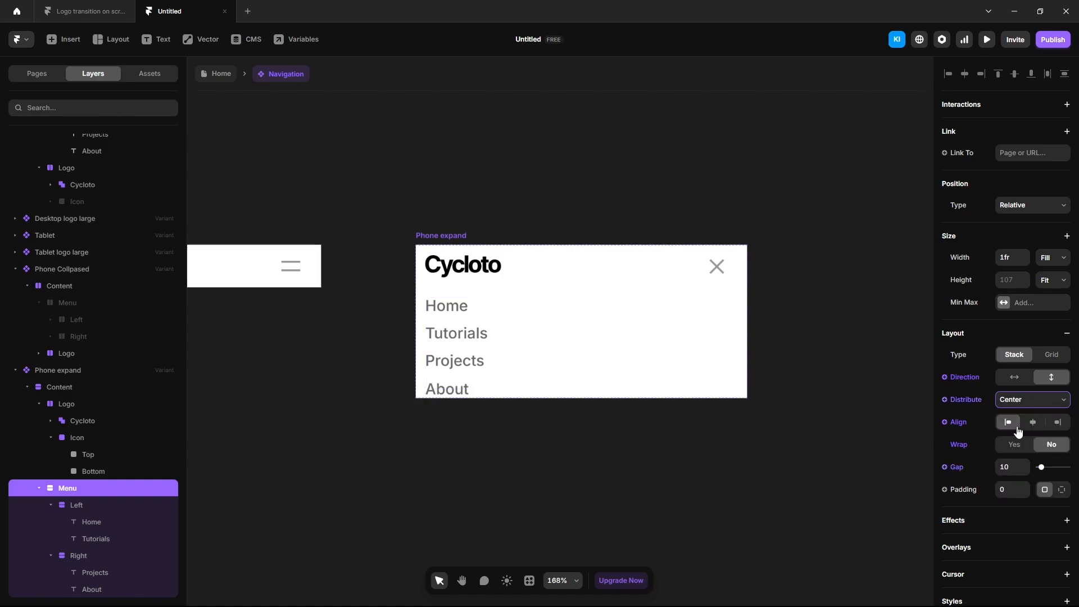
left_click(392, 378)
Create a new variant from Tablet logo large and set its width to 350.
scroll(568, 417, "down", 5)
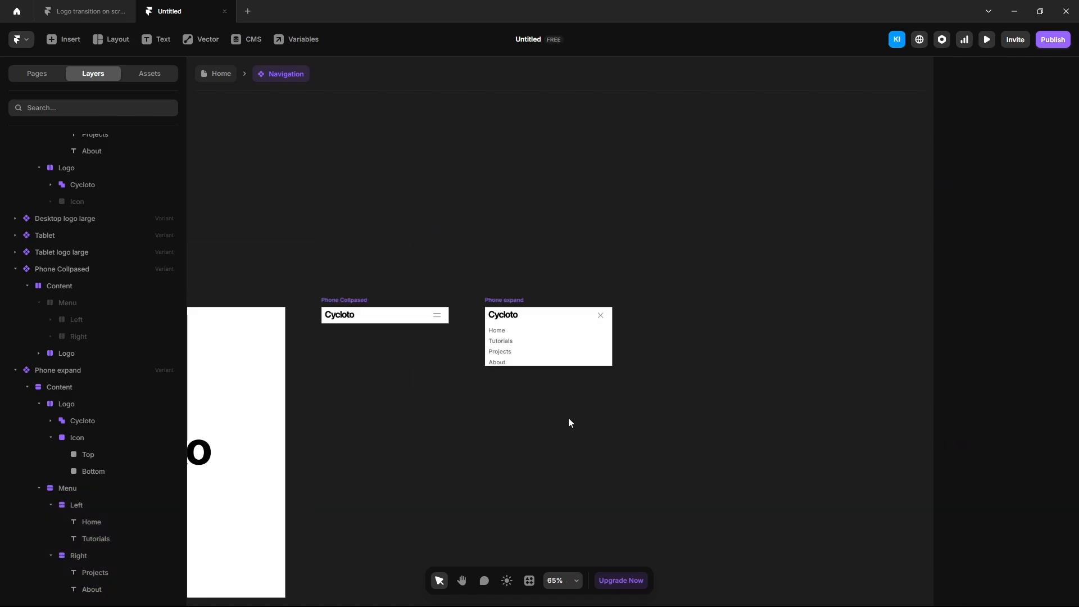
scroll(569, 420, "down", 4)
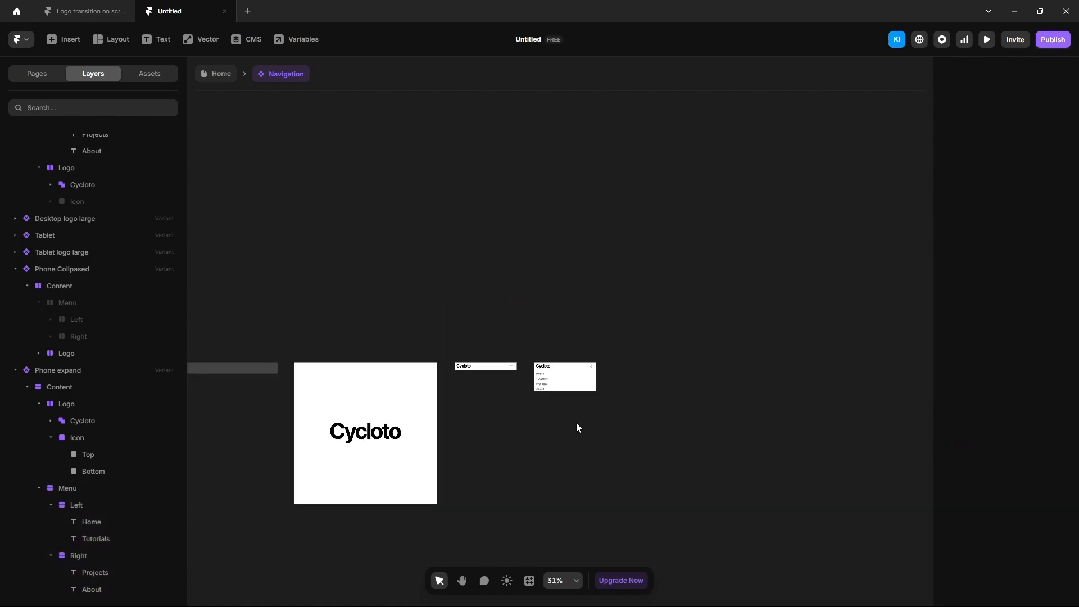
left_click(303, 325)
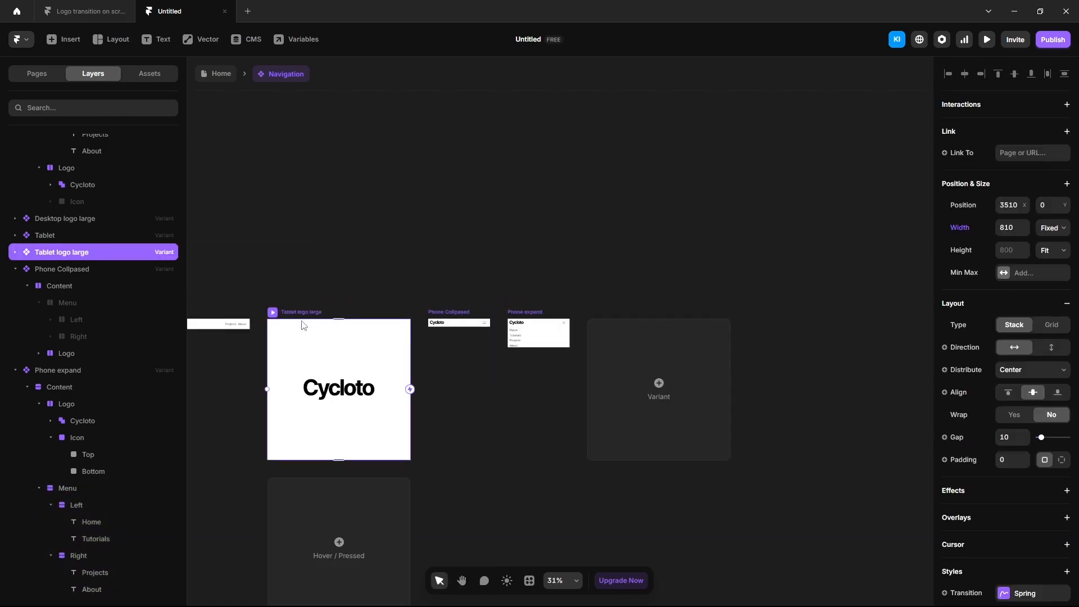
left_click(654, 417)
left_click(1012, 228)
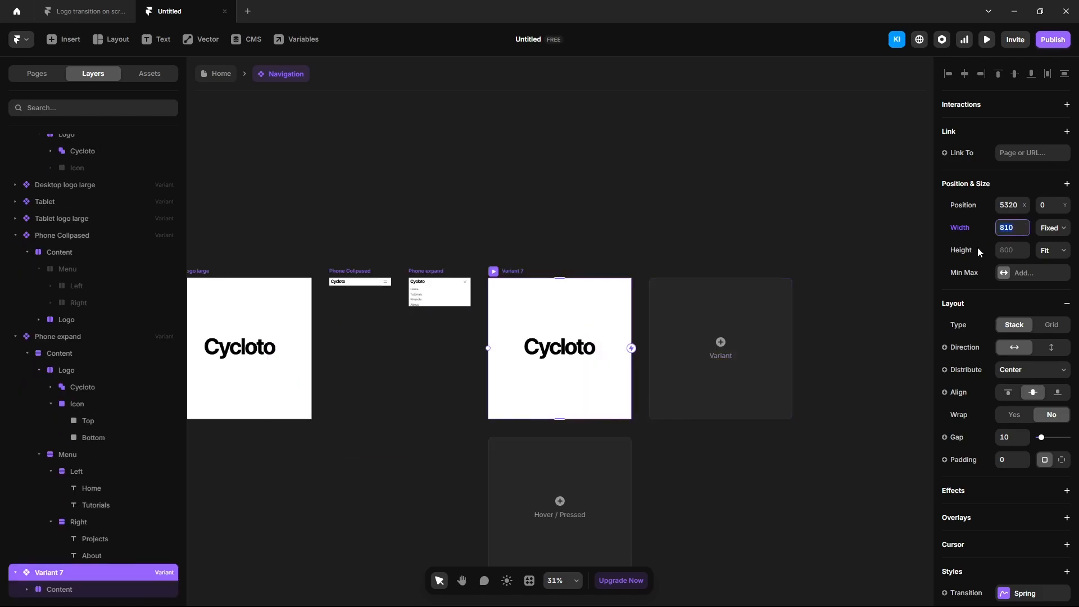
type("350")
key("Return")
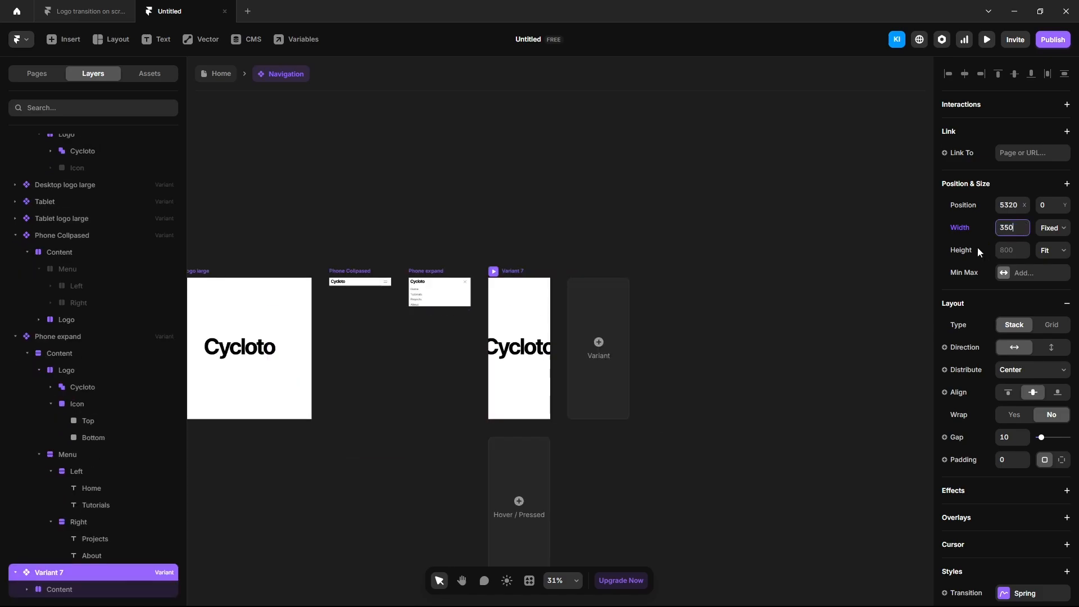
Shrink the Cycloto logo in the new variant to about 300 px wide, keeping its proportions.
left_click(725, 304)
double_click(504, 347)
scroll(53, 537, "down", 3)
left_click(79, 574)
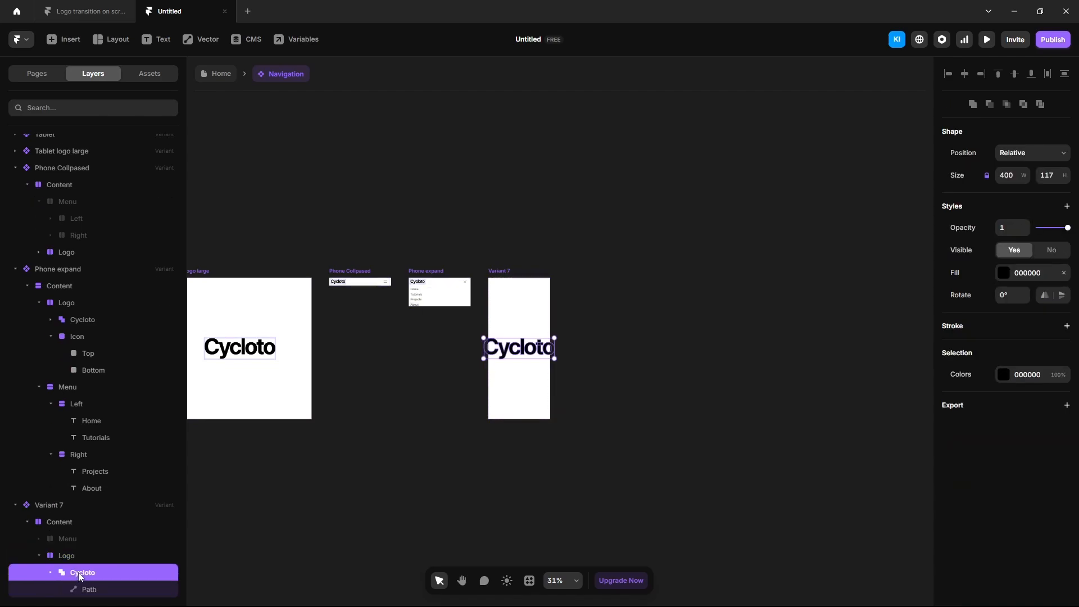
scroll(533, 353, "up", 5)
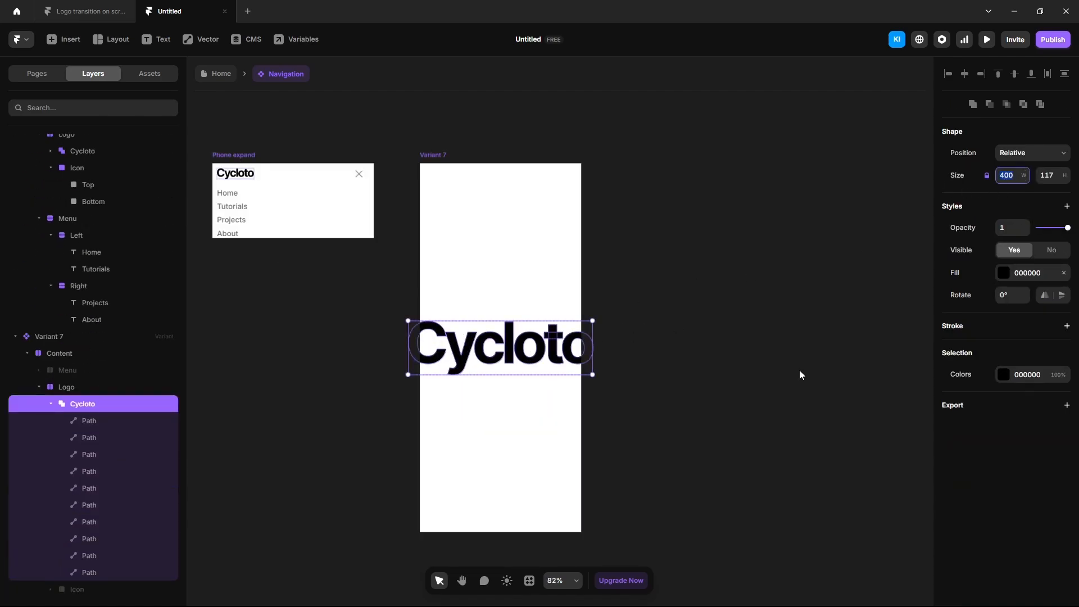
key("shift+Down")
key("shift+Down")
key("shift+Down")
key("shift+Down")
key("shift+Down")
key("shift+Down")
key("shift+Down")
key("shift+Down")
key("shift+Down")
key("shift+Down")
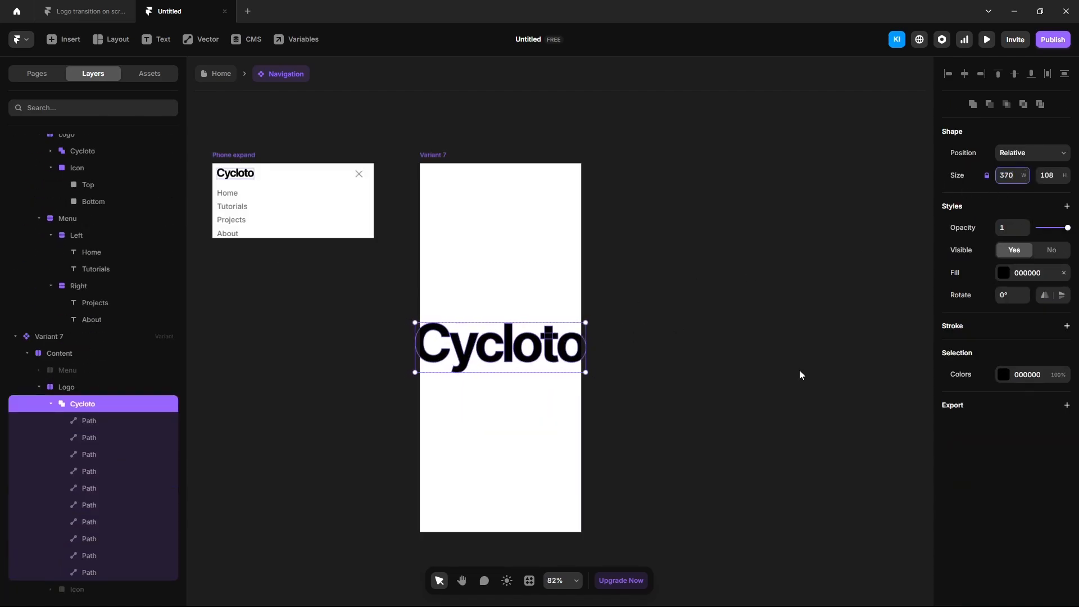
left_click(755, 371)
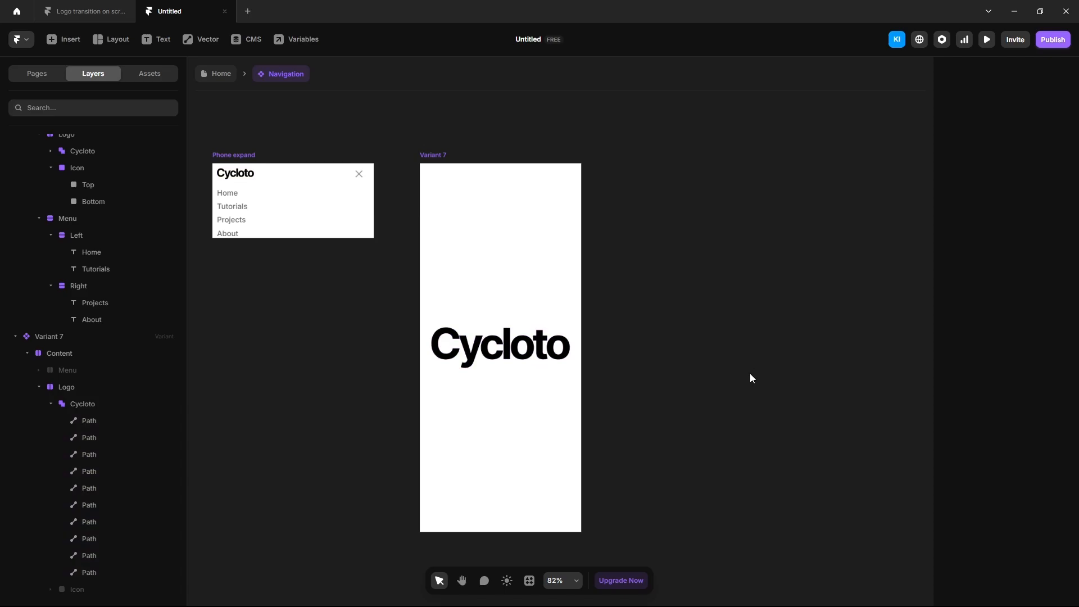
Rename the new 350-wide variant as Phone logo large.
double_click(45, 335)
type("Phone logo large")
left_click(679, 360)
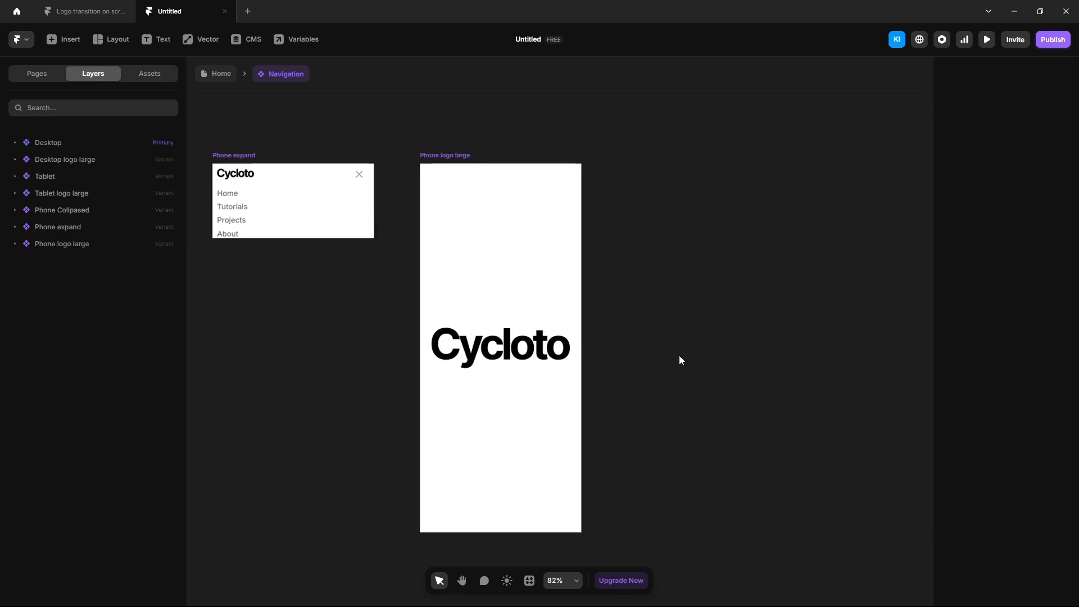
Return to the site's pages, make /landing the home page and delete the old home page.
left_click(221, 73)
left_click(36, 74)
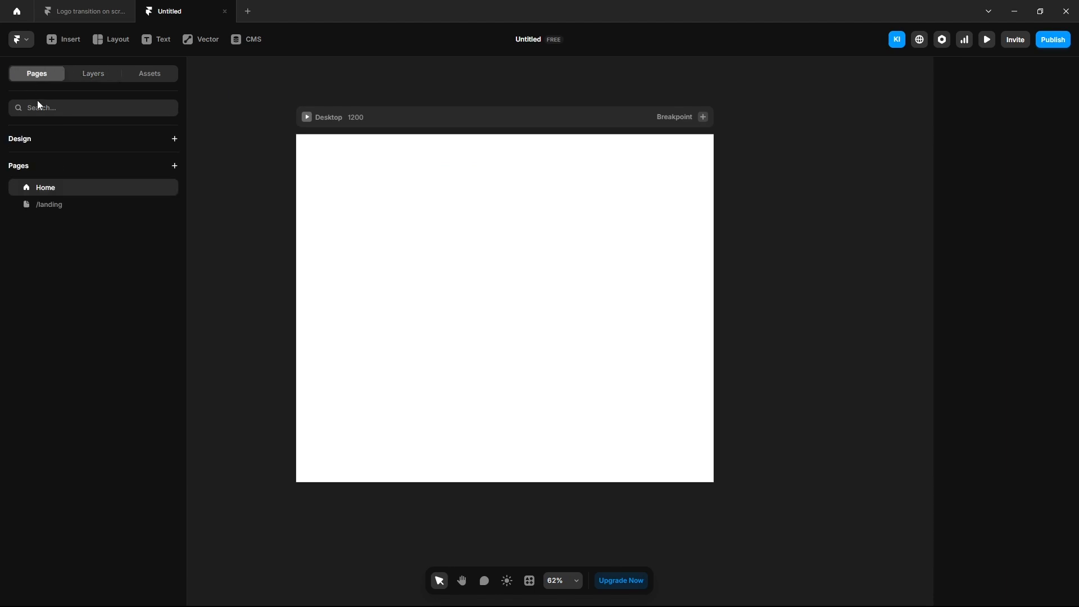
left_click(57, 205)
left_click(167, 204)
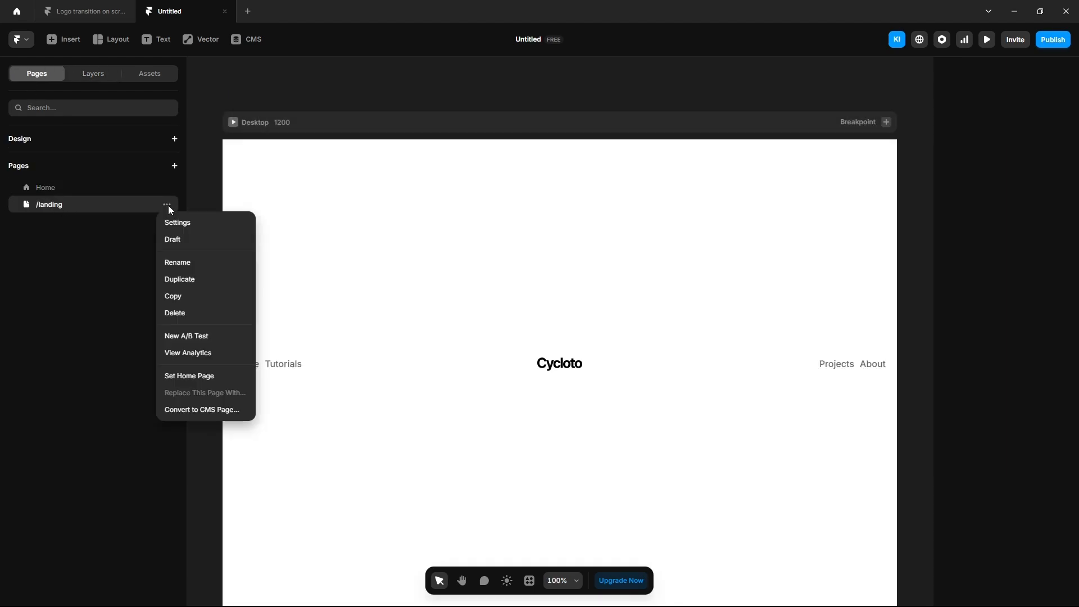
left_click(188, 377)
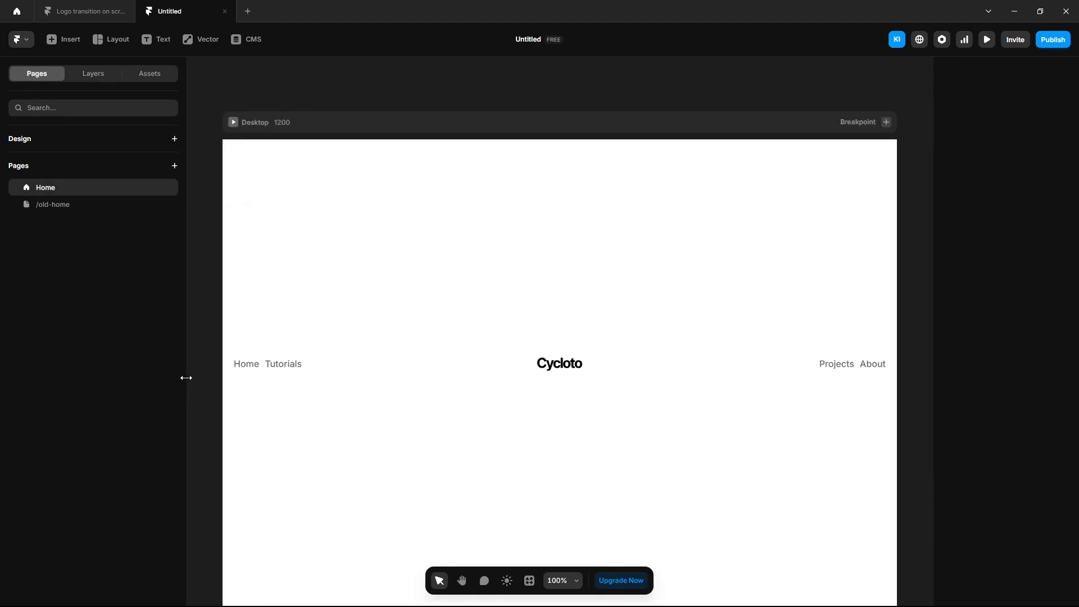
left_click(167, 205)
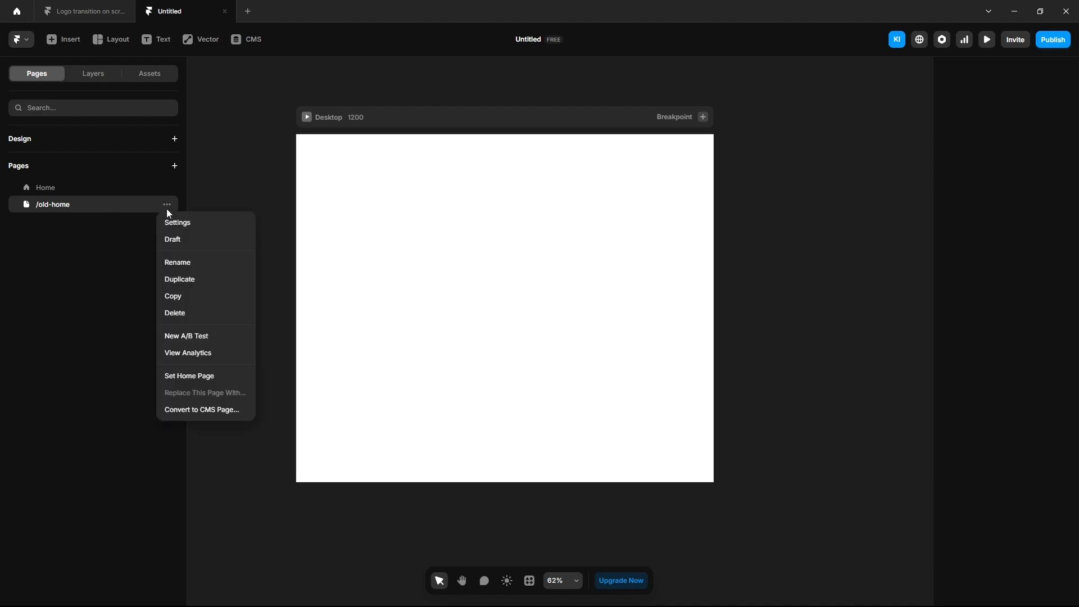
left_click(174, 312)
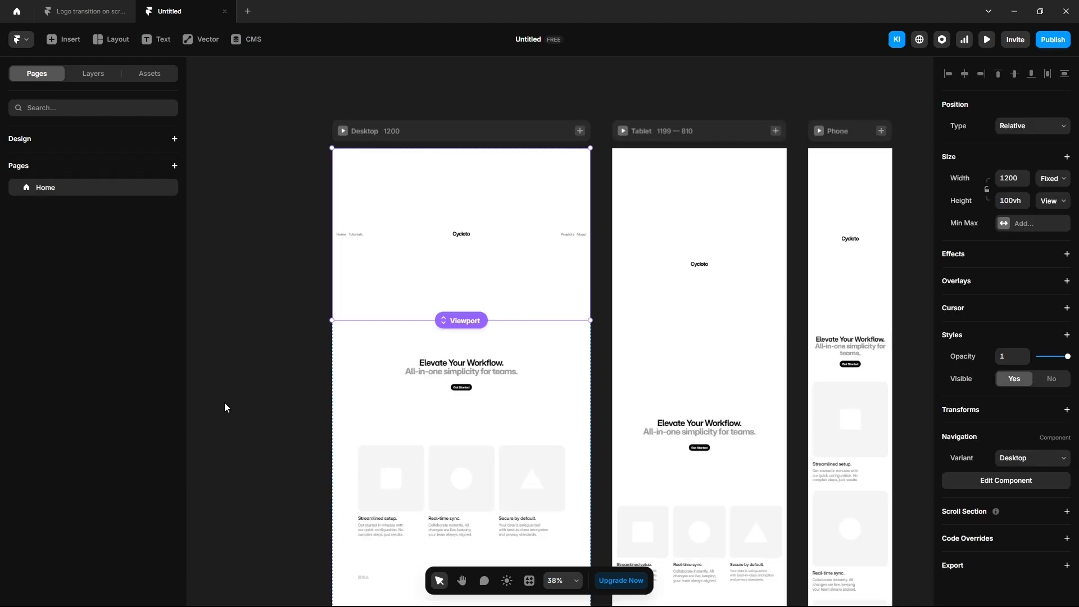
Switch the Navigation instance on the Desktop breakpoint to the Desktop logo large variant.
left_click(1034, 457)
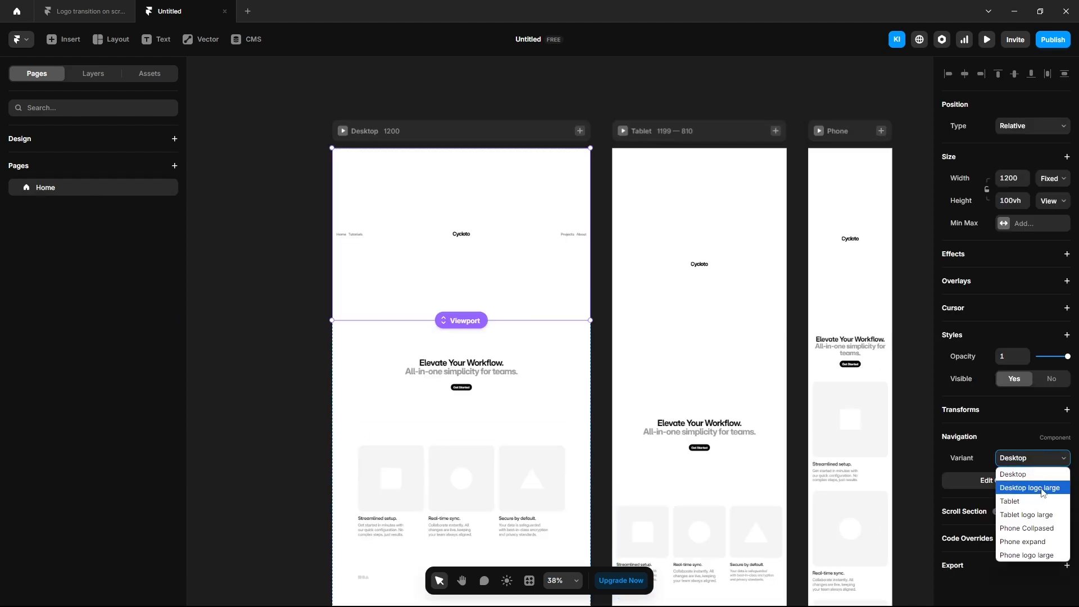
left_click(1030, 487)
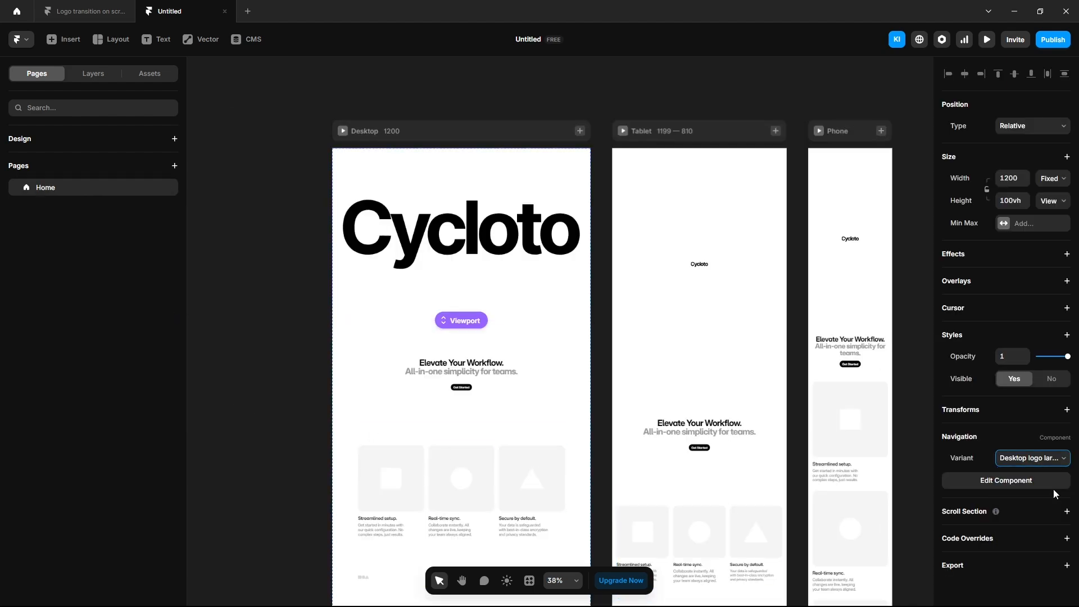
left_click(273, 383)
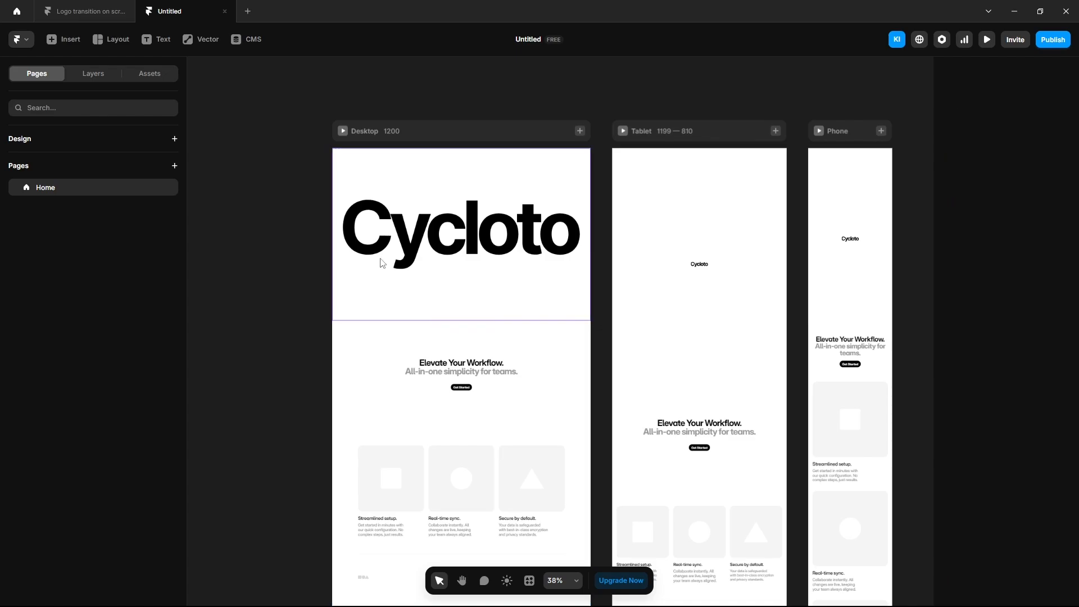
Draw a frame about 564 by 117 over the Desktop navigation and position it absolutely, 400 from the top.
key("f")
left_click_drag(412, 209, 533, 234)
left_click(1029, 178)
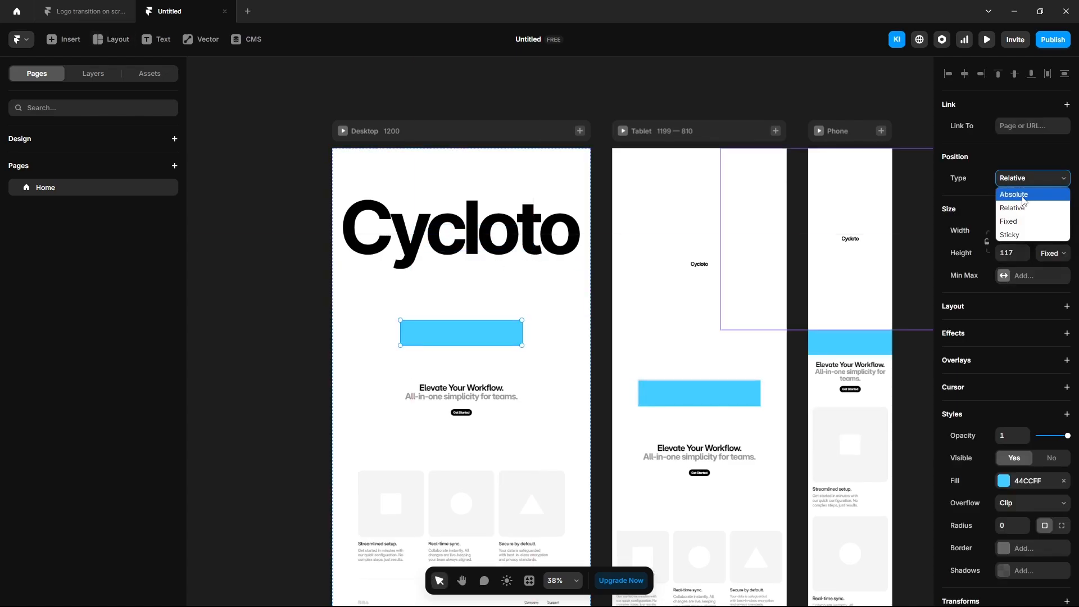
left_click(1024, 197)
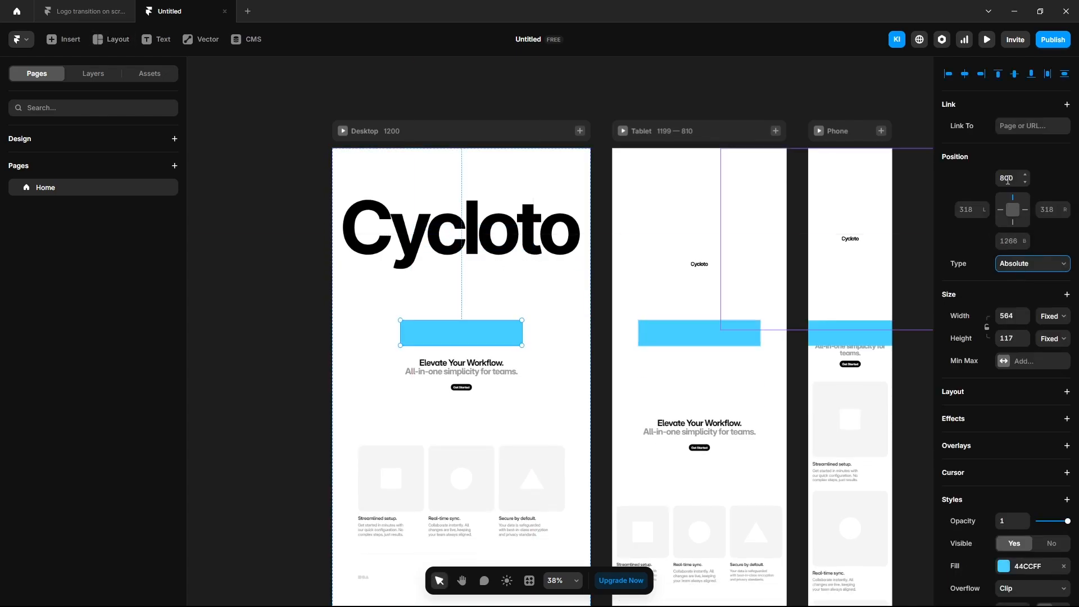
type("400")
key("Return")
Rename the blue frame as Trigger and give it a scroll section named trigger.
left_click(90, 75)
double_click(78, 199)
type("Trigger")
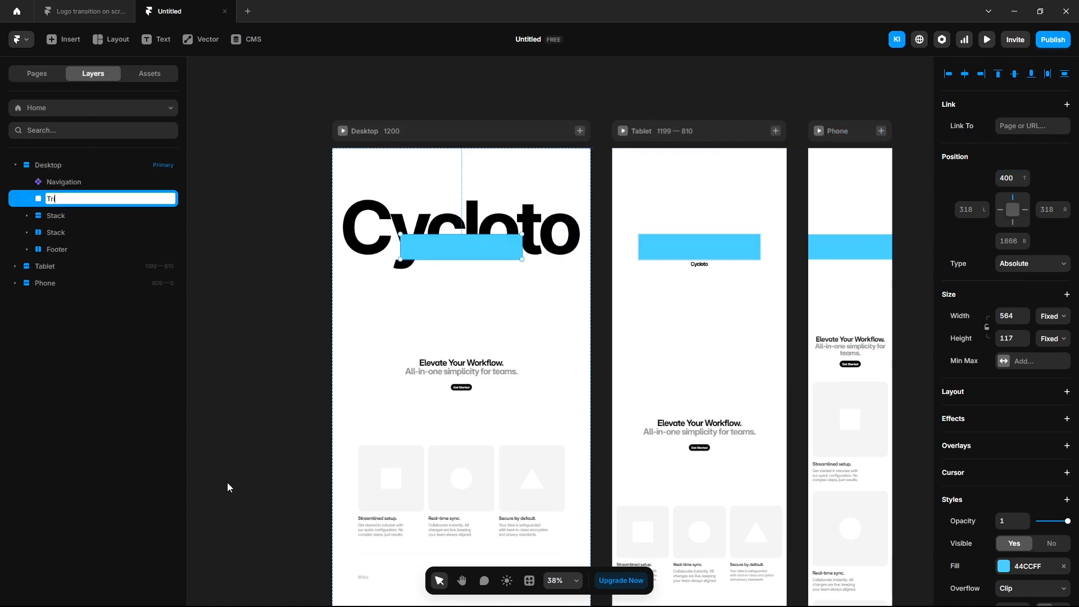
key("Return")
scroll(1053, 477, "down", 5)
left_click(962, 505)
left_click(1006, 525)
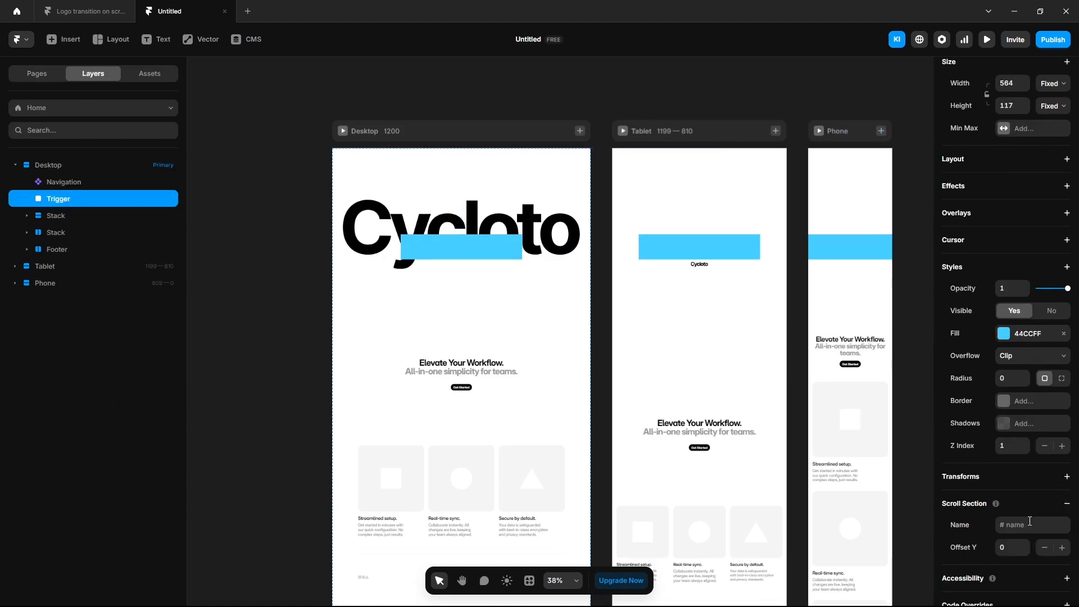
type("trigger")
Add a Scroll Variant effect to the Desktop Navigation with its trigger set to Section in View.
left_click(63, 182)
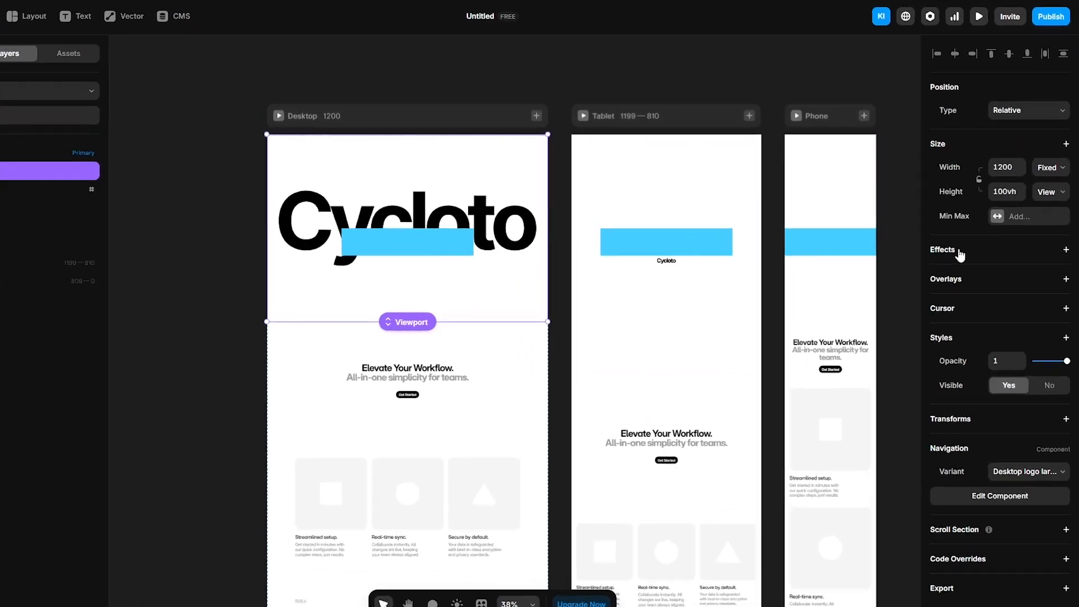
left_click(966, 257)
mouse_move(967, 360)
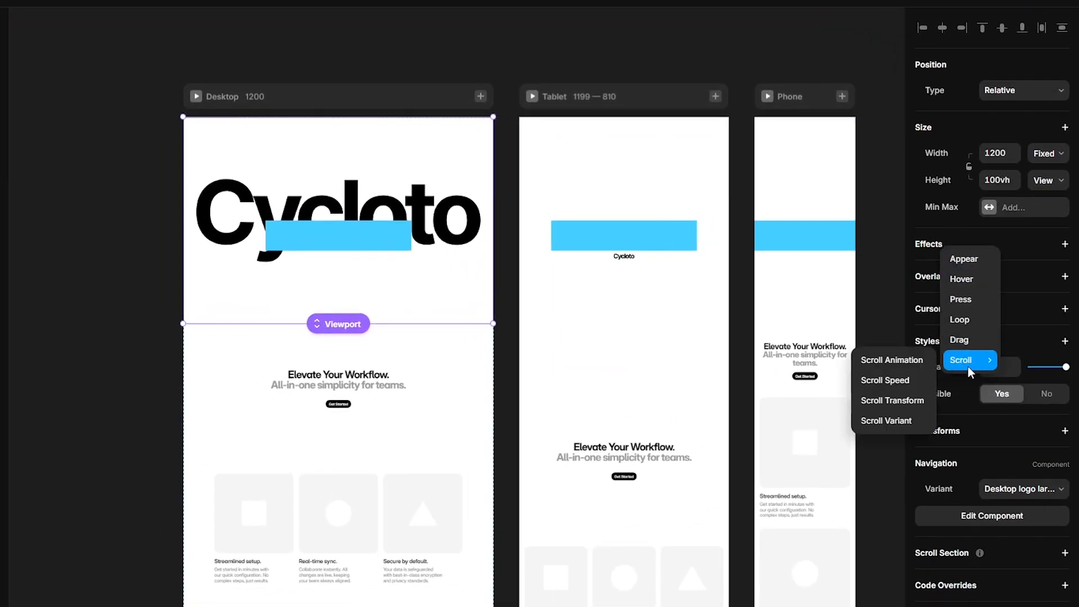
left_click(893, 420)
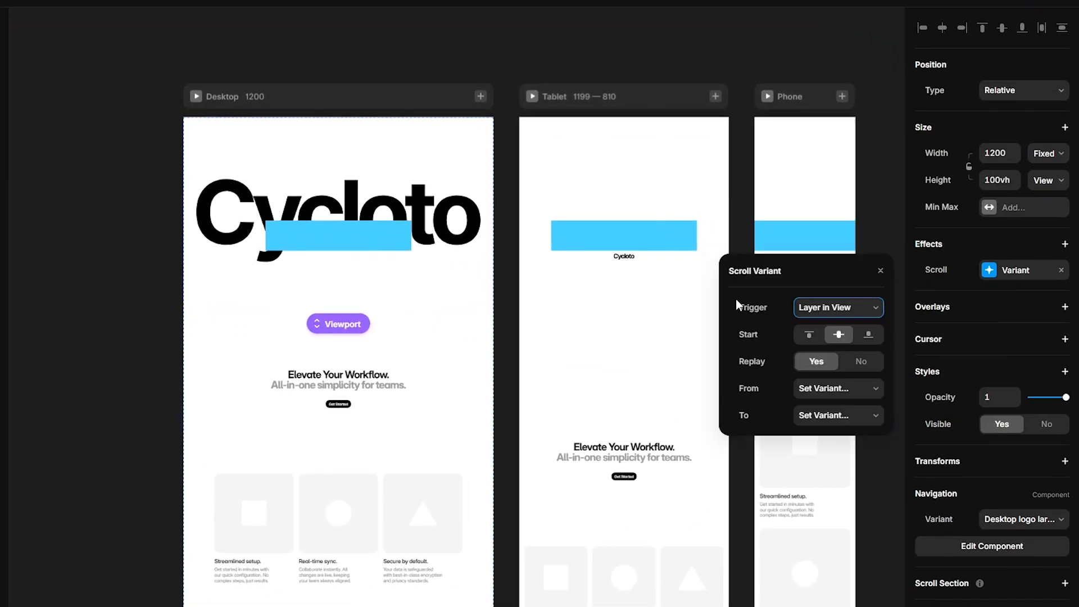
left_click(837, 308)
left_click(834, 357)
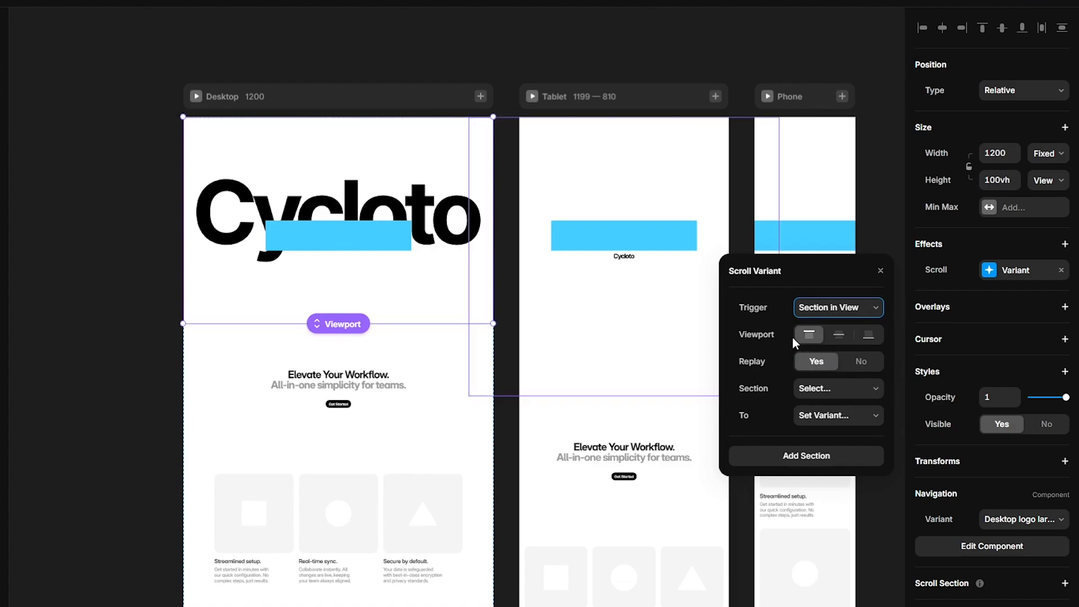
Set the scroll effect's section to #trigger and its target variant to Desktop.
left_click(840, 388)
left_click(848, 423)
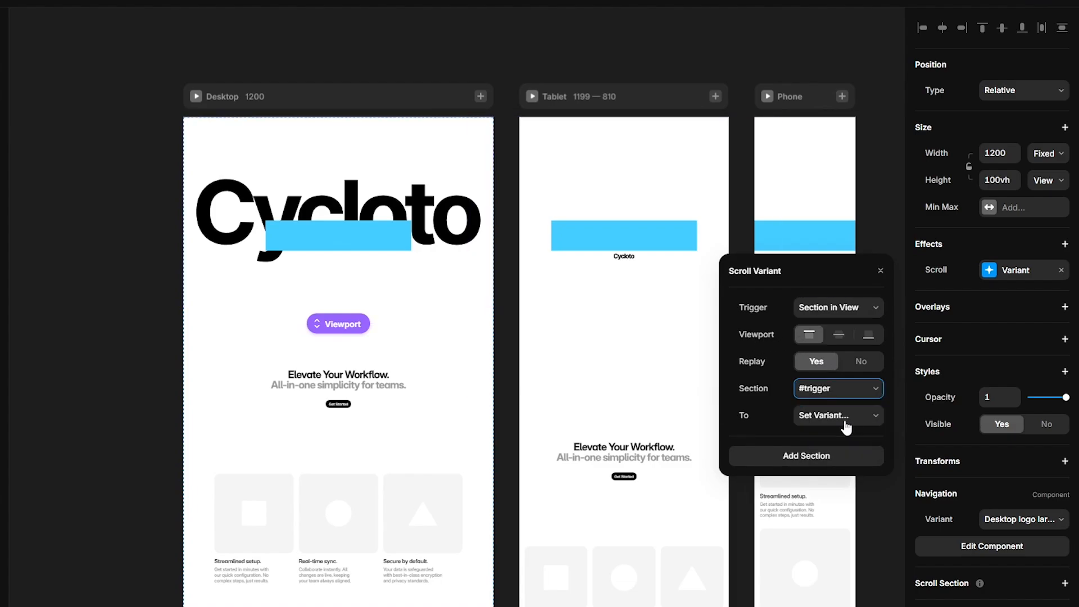
left_click(843, 416)
left_click(838, 454)
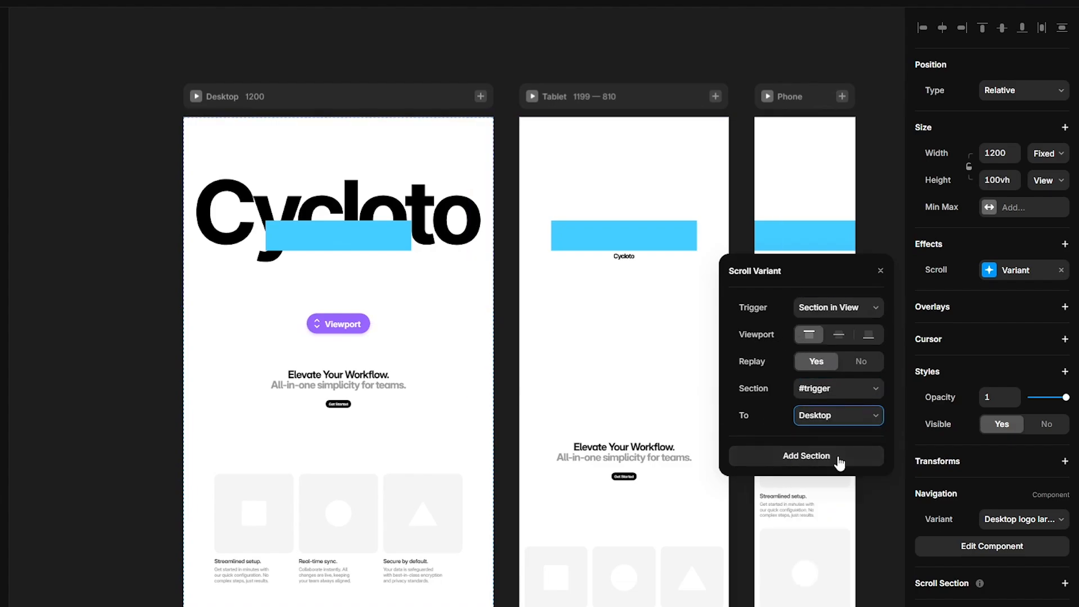
left_click(815, 52)
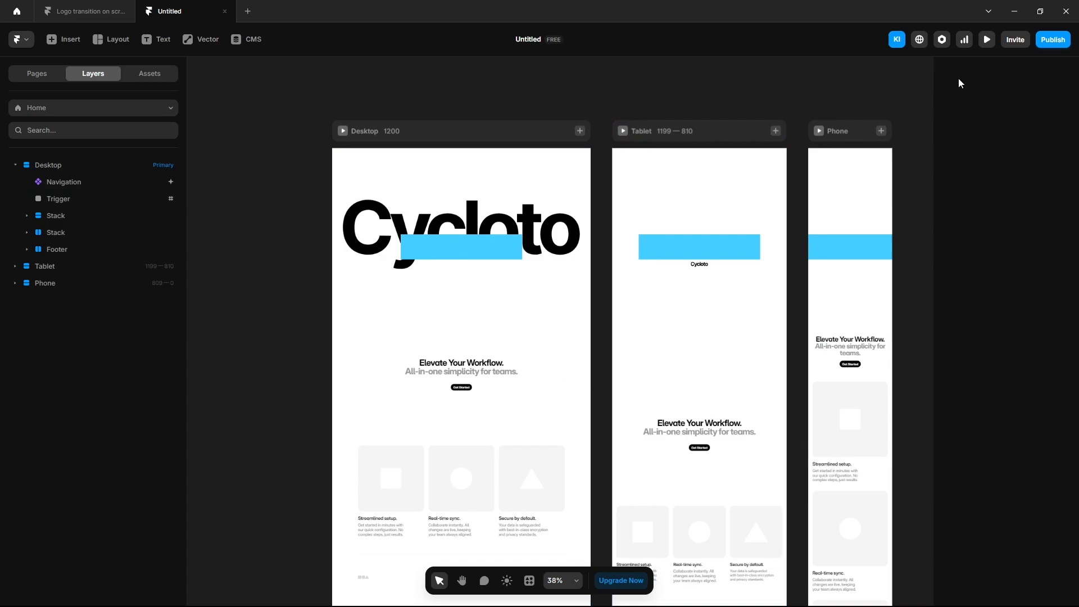
Preview the page and scroll down and back up to check the logo transition.
left_click(987, 40)
scroll(635, 400, "down", 8)
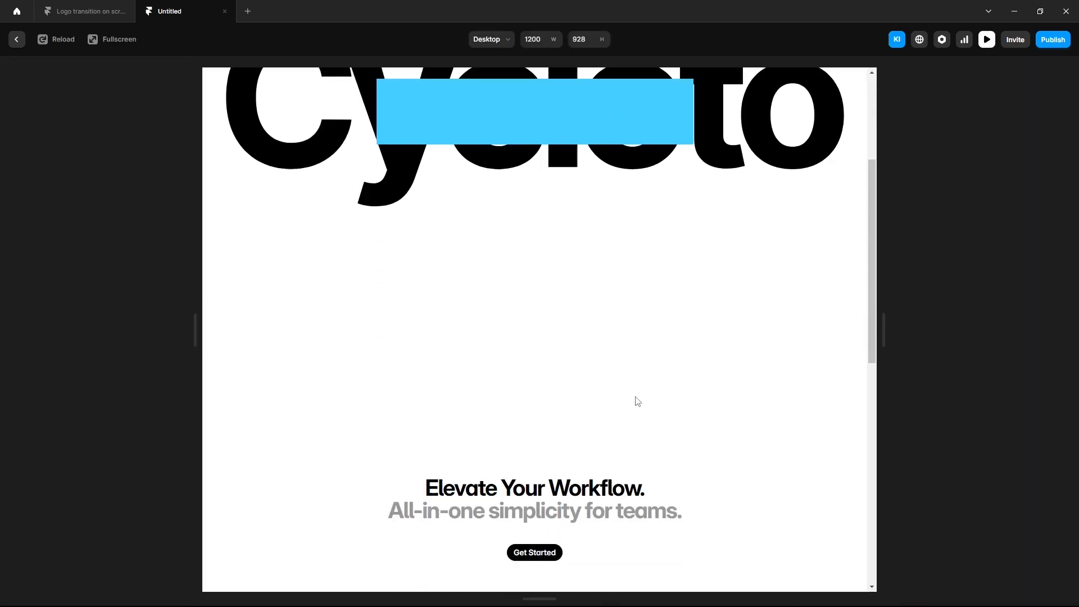
scroll(638, 401, "up", 8)
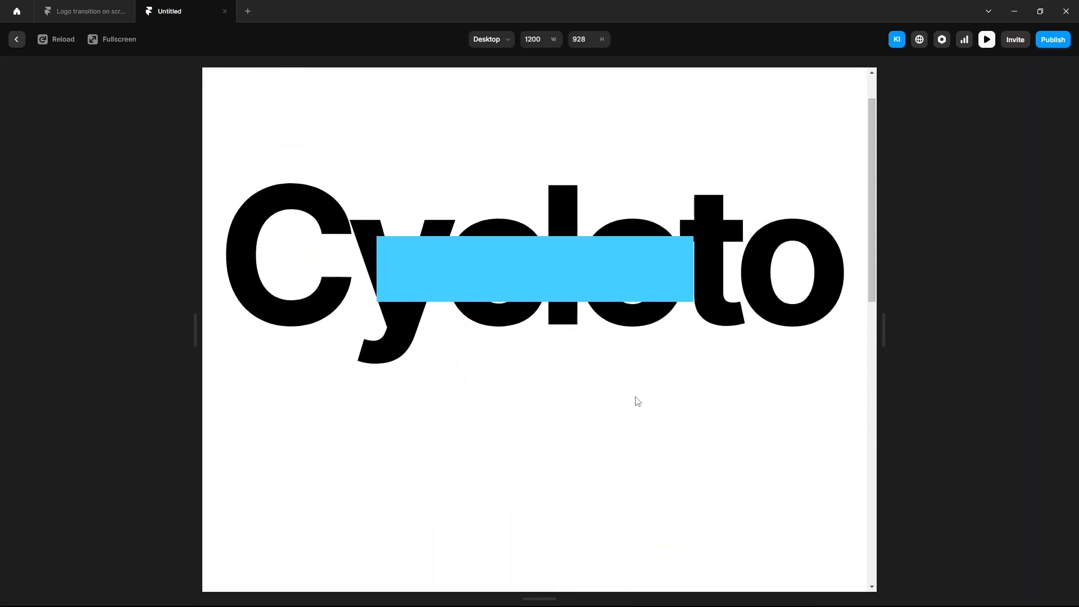
Leave the page preview and set the Desktop Navigation's position type to Fixed.
scroll(636, 398, "down", 8)
scroll(636, 402, "up", 8)
left_click(10, 46)
left_click(63, 181)
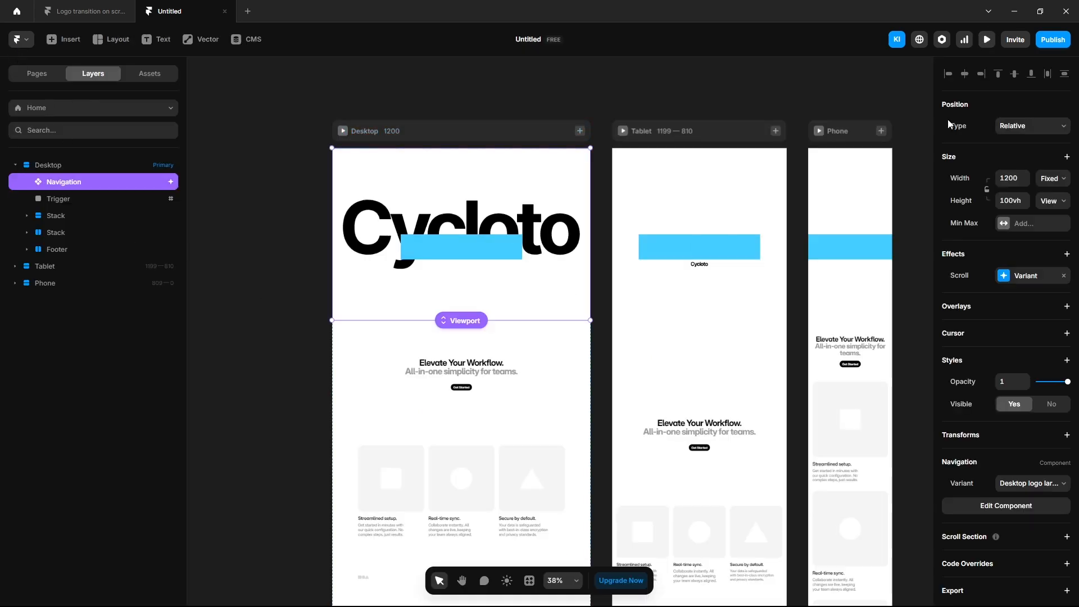
left_click(1007, 131)
left_click(1015, 171)
left_click(231, 418)
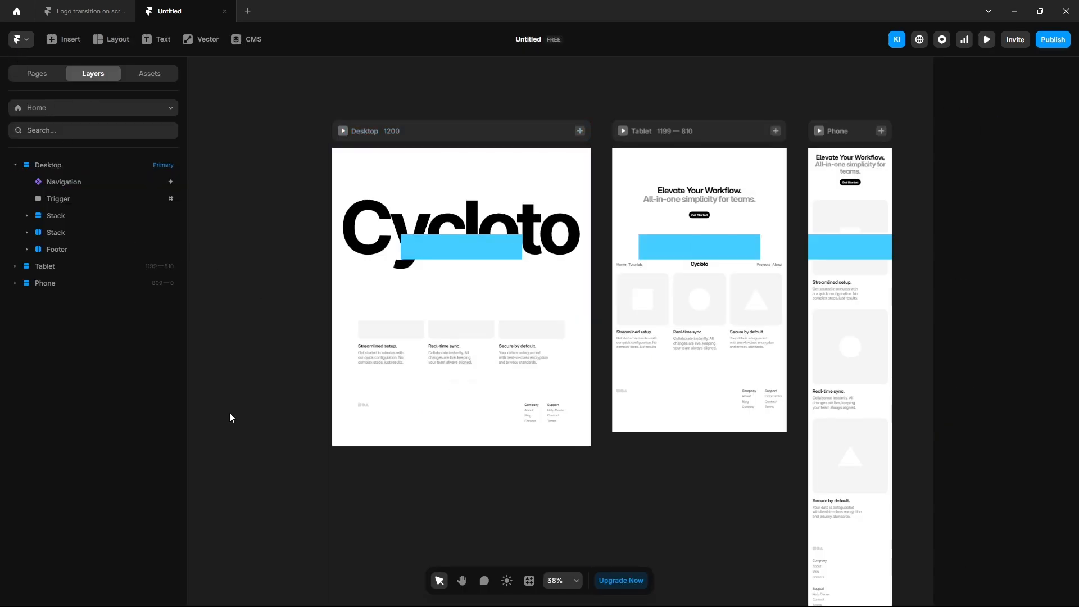
Preview the page and scroll down and up to check the fixed Navigation's logo transition.
left_click(987, 39)
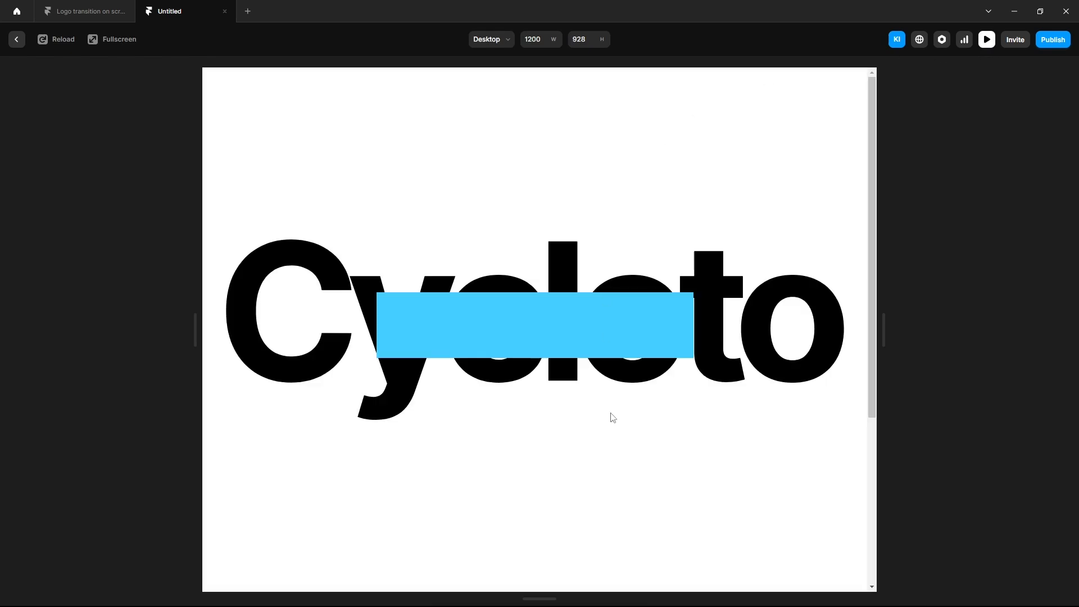
scroll(610, 415, "down", 6)
scroll(612, 421, "up", 6)
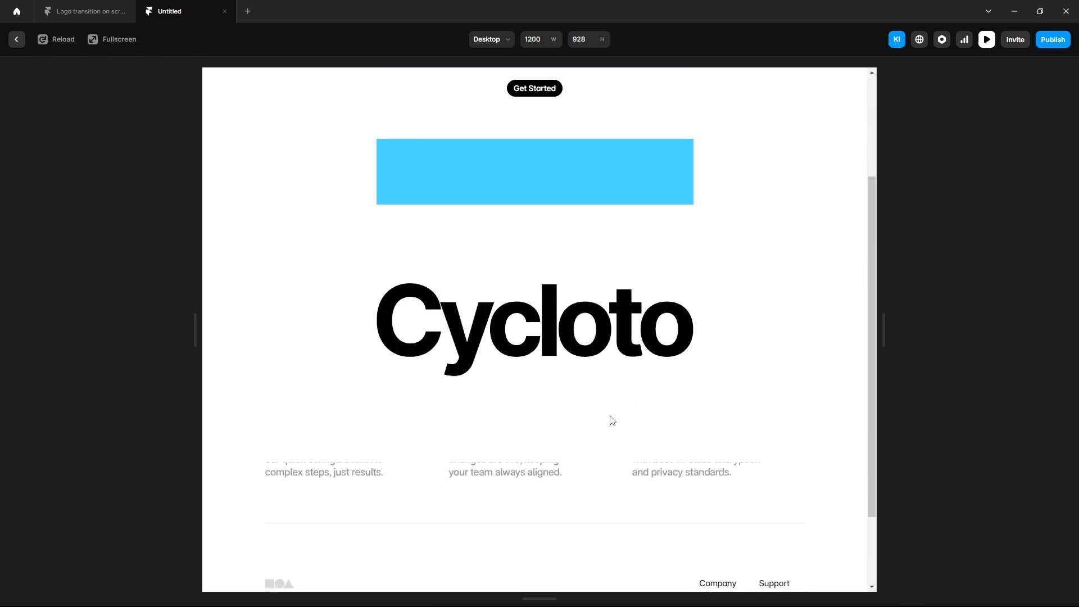
scroll(613, 420, "down", 6)
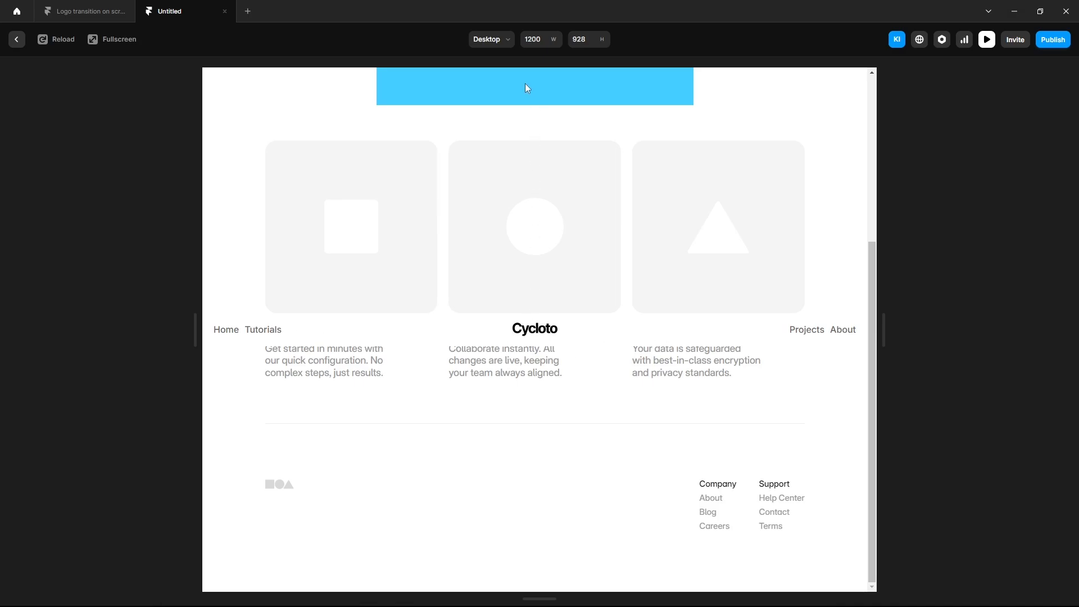
key("Escape")
Align the Navigation component's primary Desktop variant to the top and return to the Home page.
double_click(392, 209)
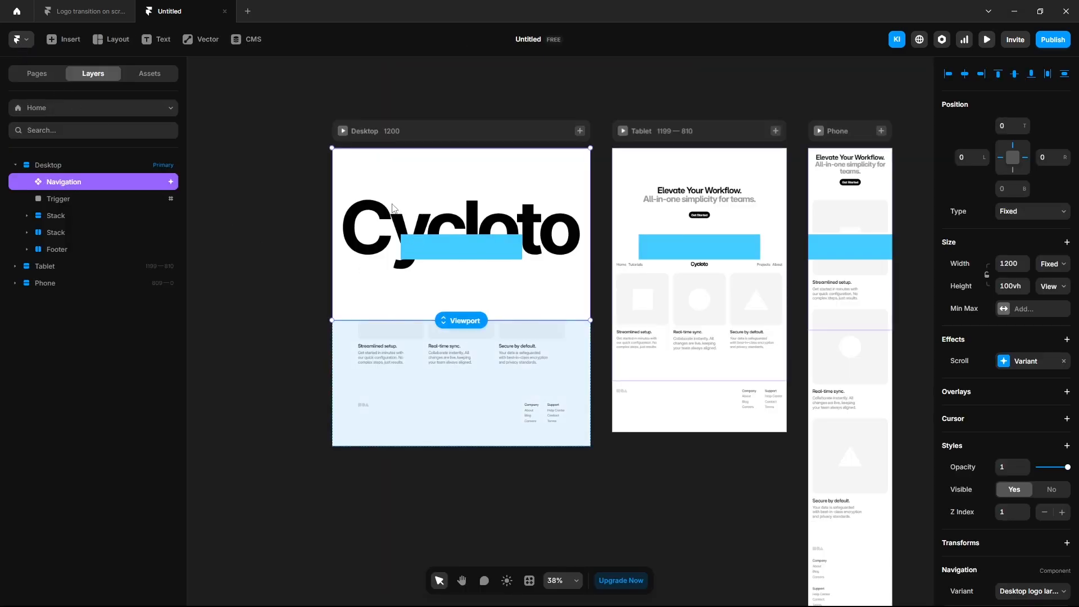
scroll(361, 263, "down", 5)
left_click(427, 171)
left_click_drag(429, 171, 724, 192)
left_click(433, 226)
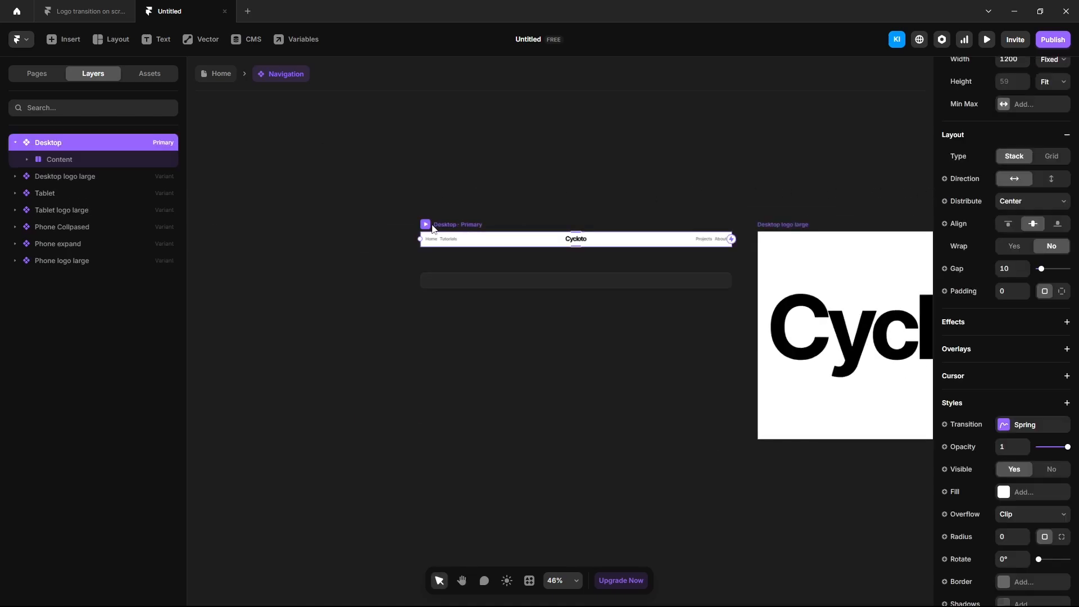
left_click(1008, 225)
left_click(226, 79)
Preview the page and scroll both ways to check the Navigation with its new alignment.
key("ctrl+p")
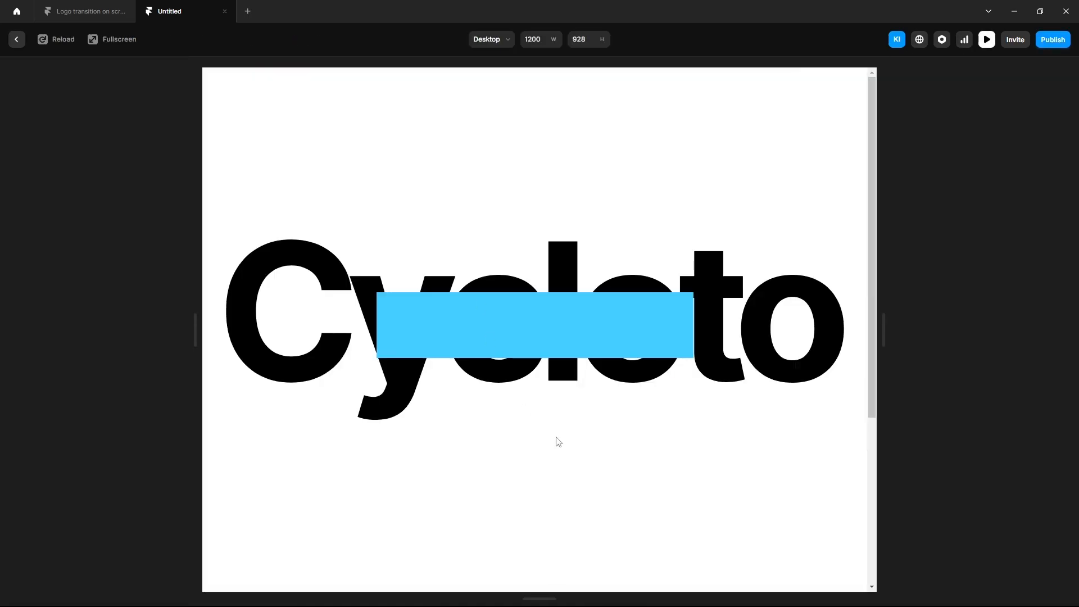
scroll(557, 441, "down", 5)
scroll(559, 443, "up", 5)
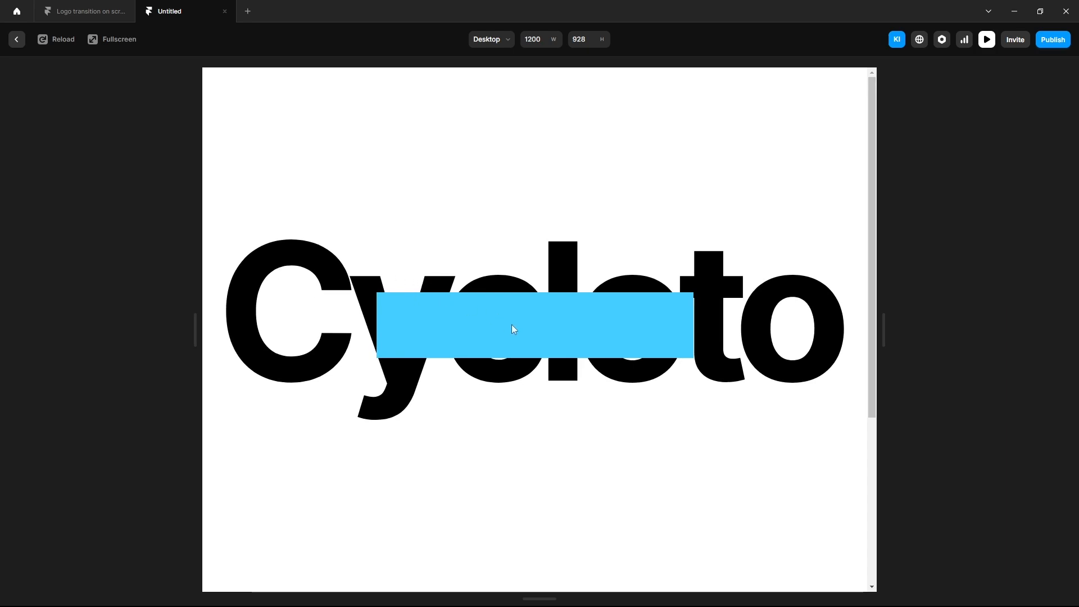
left_click(11, 42)
Remove the Trigger frame's fill and preview the scroll transition without the blue block.
left_click(514, 241)
left_click(1066, 333)
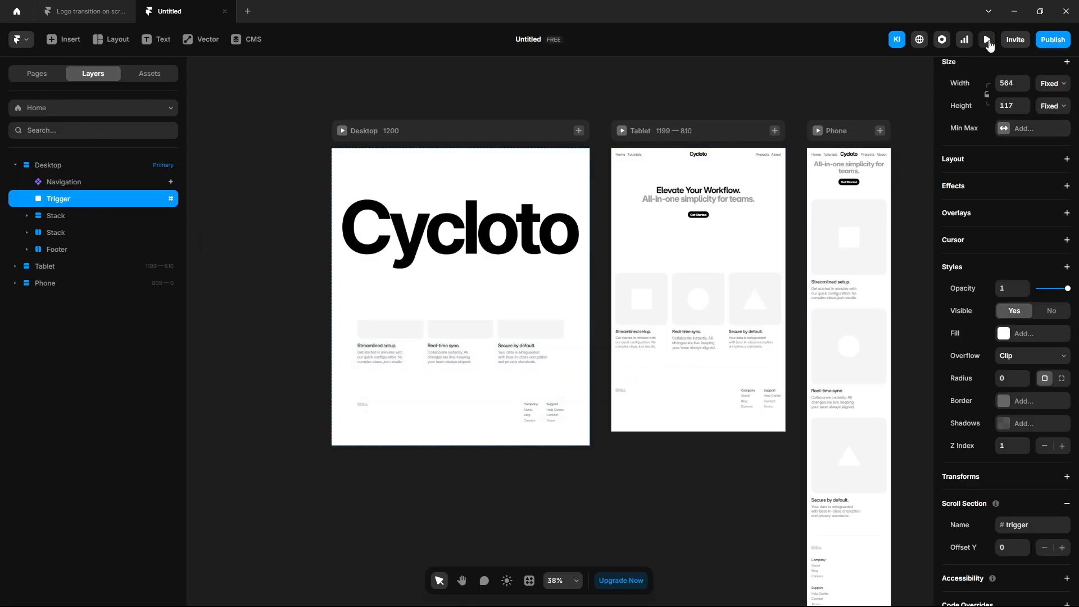
left_click(988, 40)
scroll(545, 365, "down", 3)
scroll(545, 366, "up", 3)
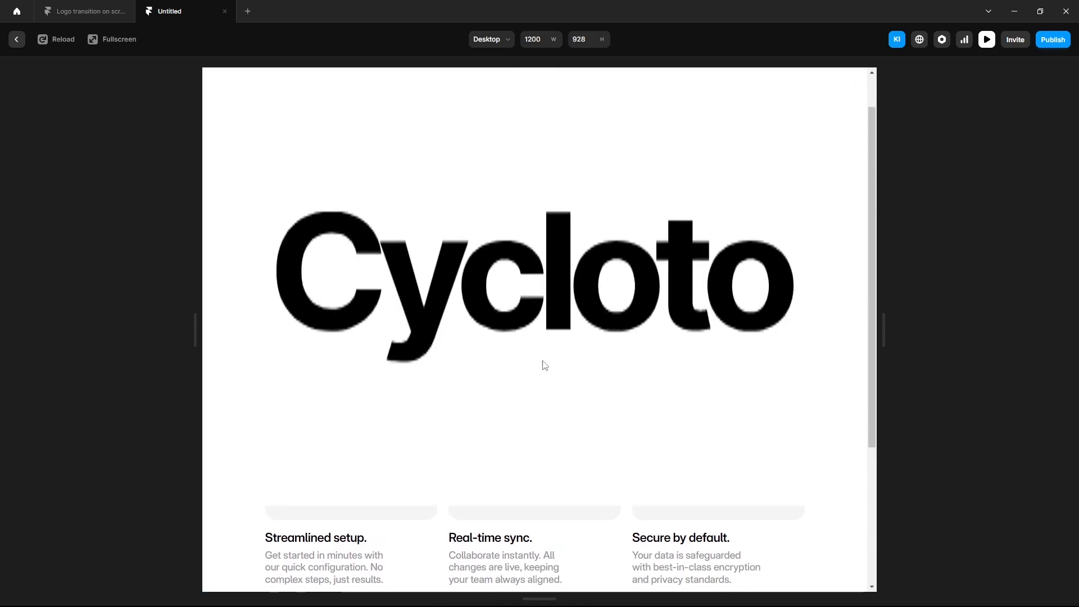
scroll(545, 365, "down", 5)
key("Escape")
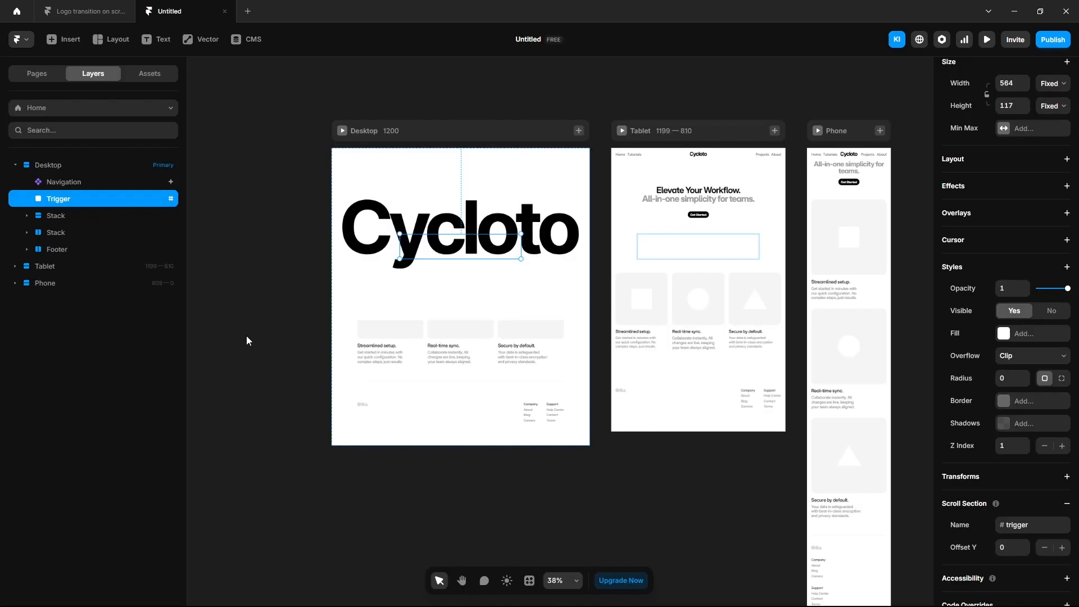
Hide the Desktop Navigation to view the content beneath it and make it visible again.
left_click(246, 336)
left_click(69, 183)
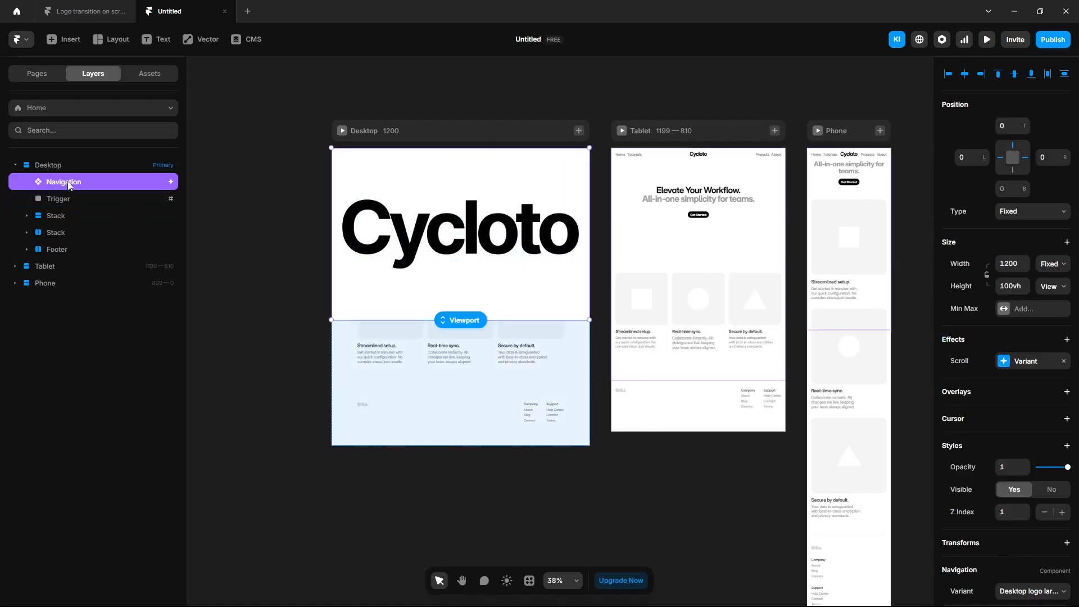
left_click(1051, 490)
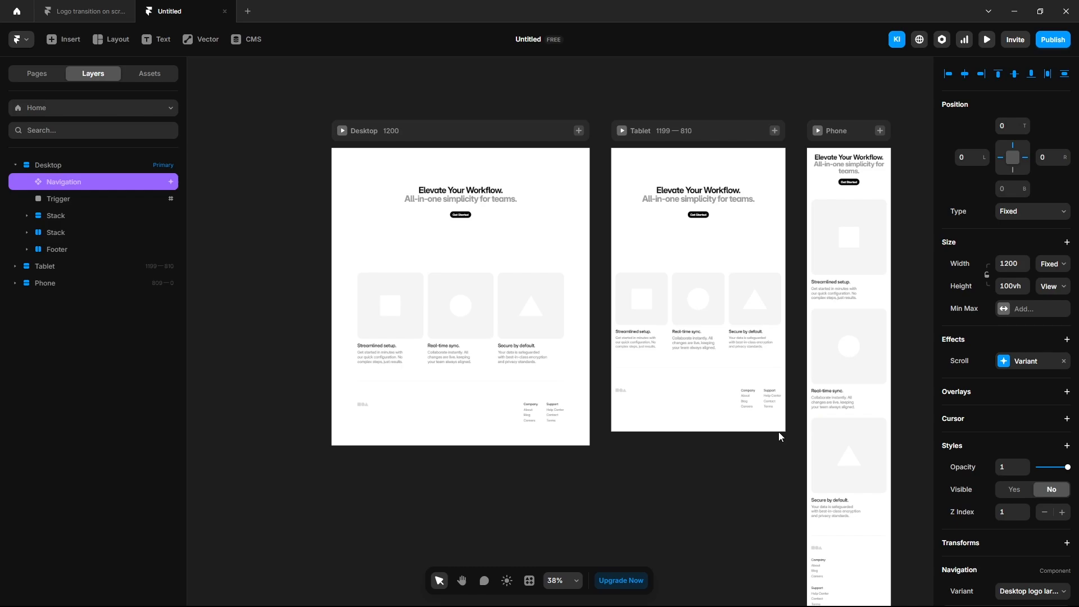
left_click(1011, 495)
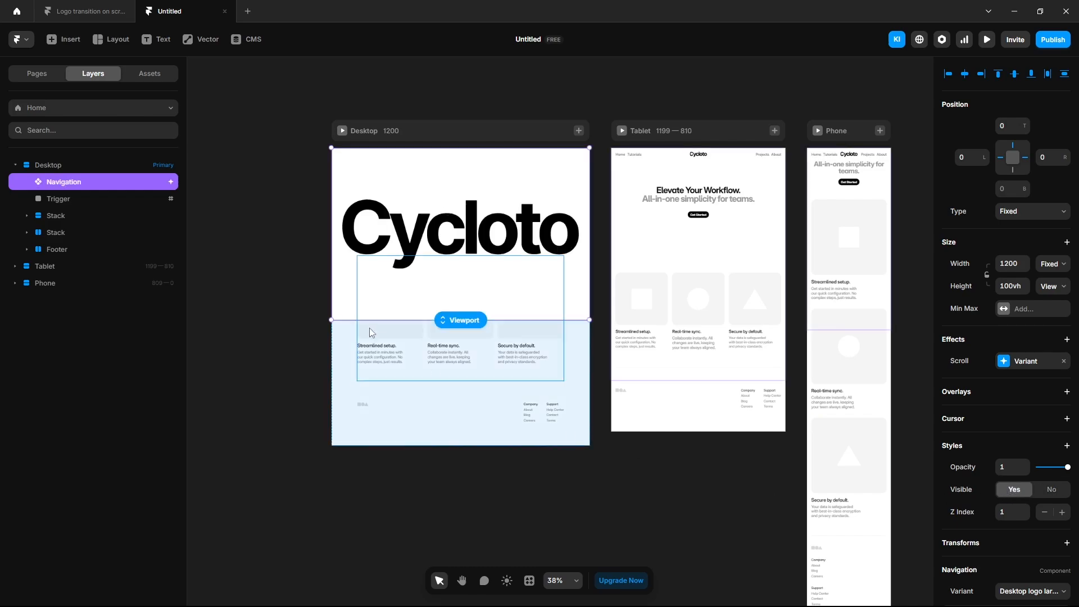
Draw a frame about 1094 by 750 and place it inside Desktop, directly above Navigation in the layer order.
left_click(231, 328)
key("t")
key("f")
left_click_drag(368, 190, 604, 351)
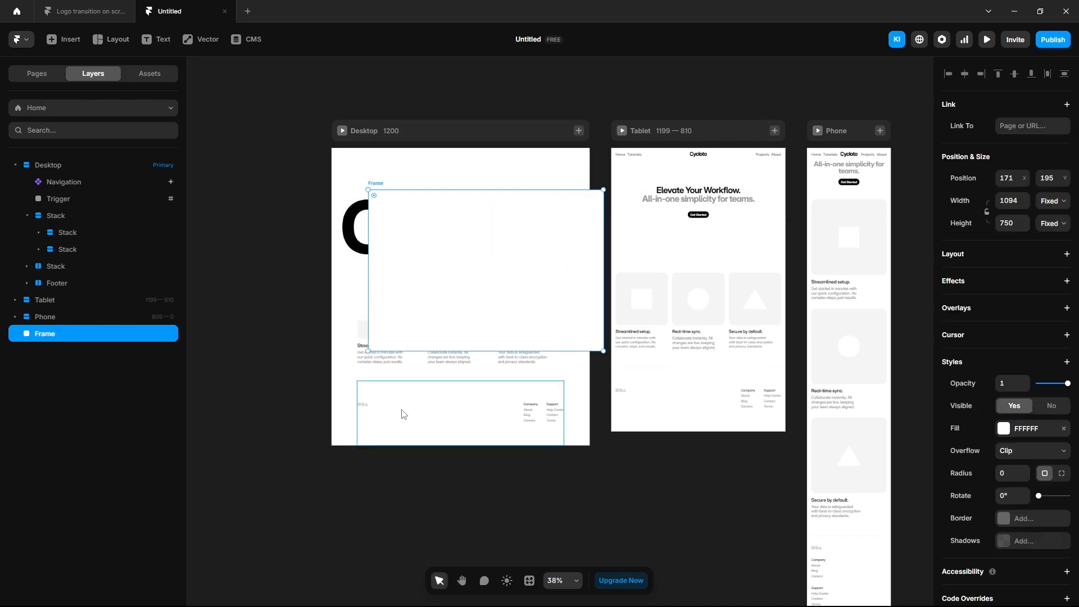
mouse_move(45, 334)
left_mouse_down()
mouse_move(86, 205)
mouse_move(81, 179)
left_mouse_up()
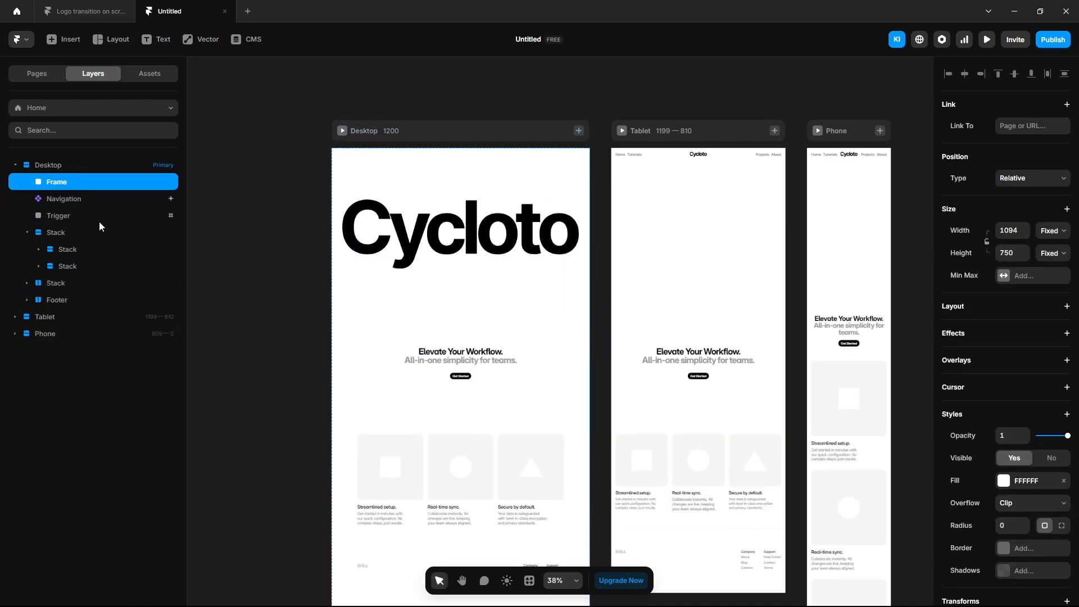
Rename the new frame as Spacer and set its width to Fill and its height to 100vh of the viewport.
left_click(1042, 236)
left_click(1047, 274)
left_click(1050, 253)
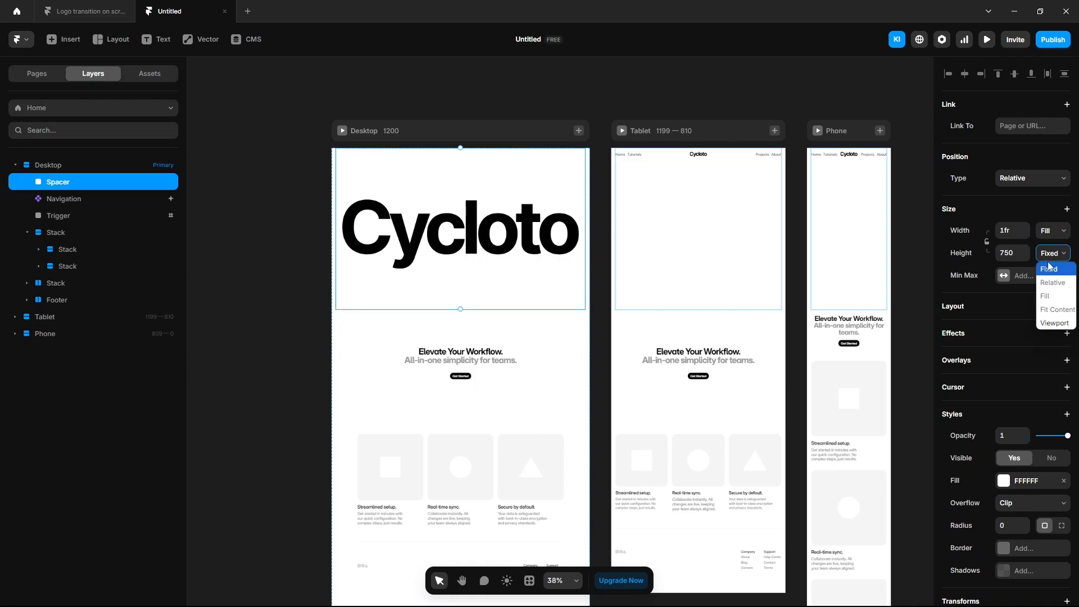
left_click(1055, 323)
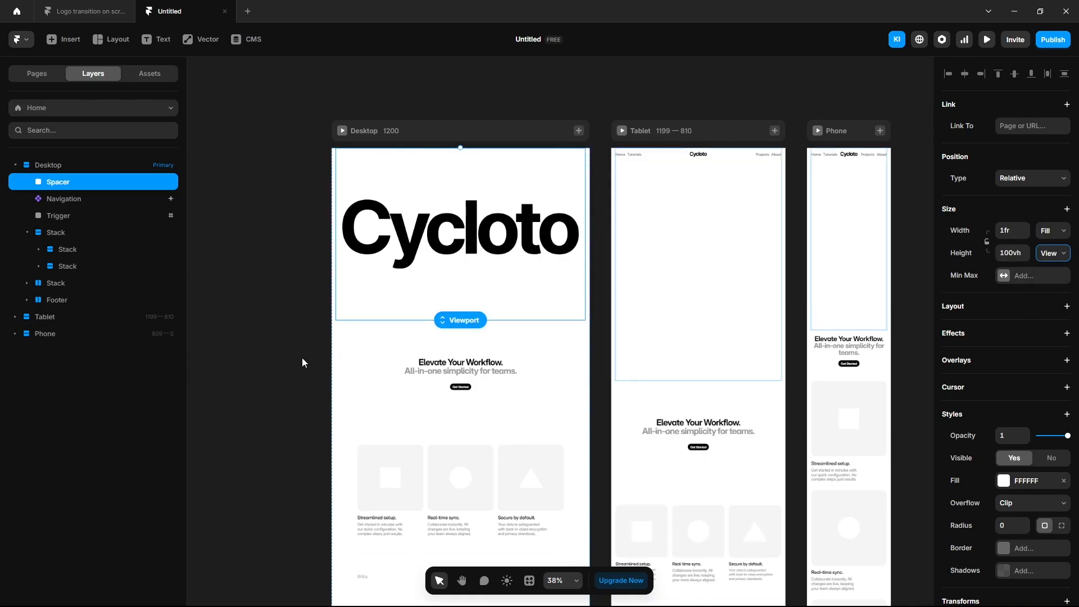
left_click(266, 367)
Preview the page and scroll down and up to check the spacing below the large logo.
left_click(987, 39)
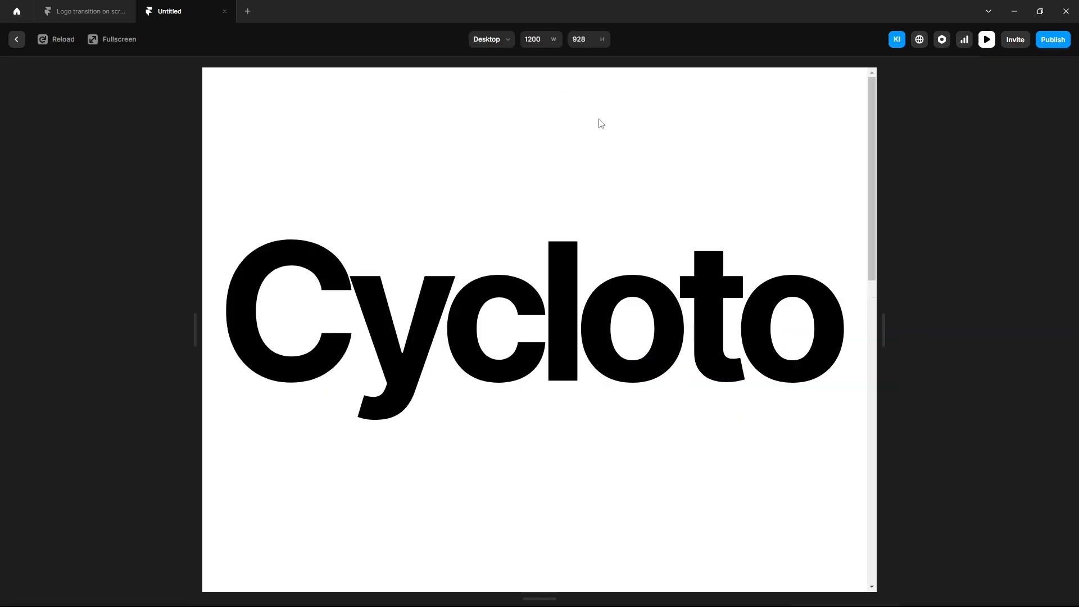
scroll(557, 363, "down", 5)
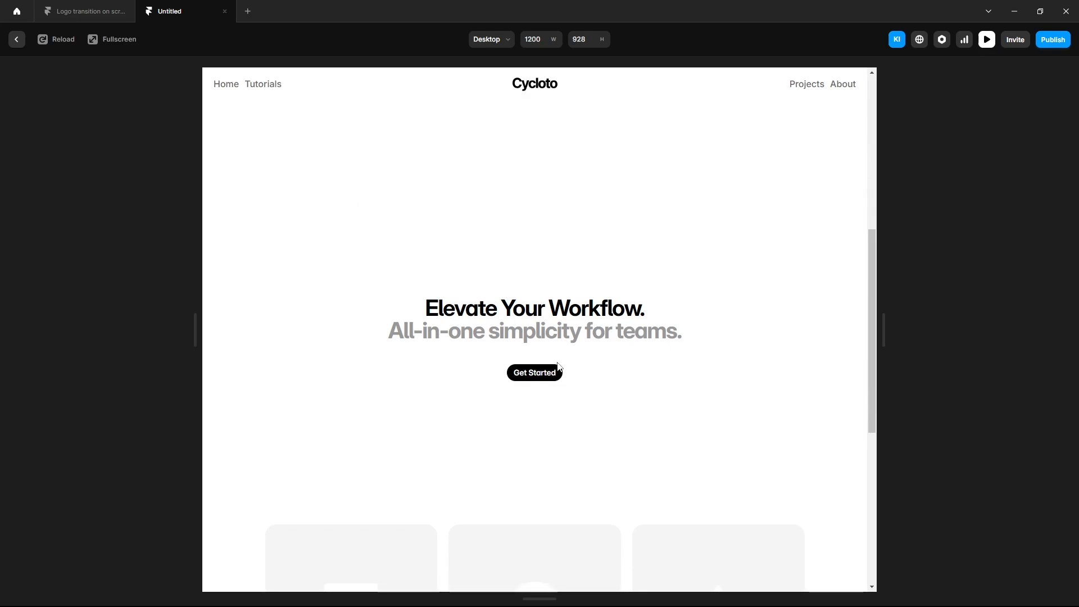
scroll(547, 315, "up", 5)
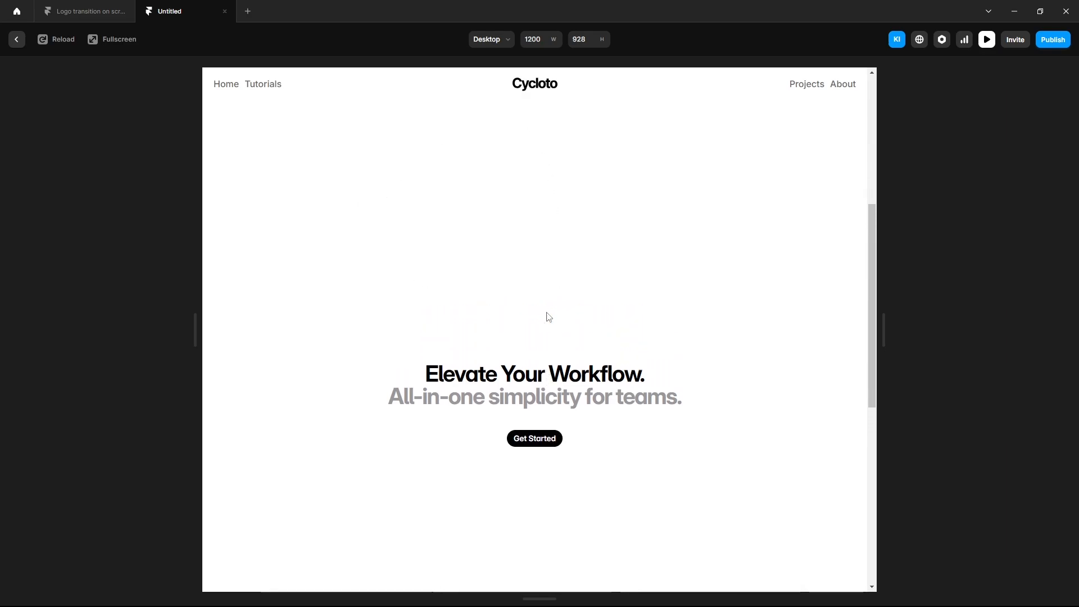
left_click(16, 38)
Open the Navigation component and pass the Desktop logo large variant's name to the primary variant.
left_click(477, 230)
double_click(477, 230)
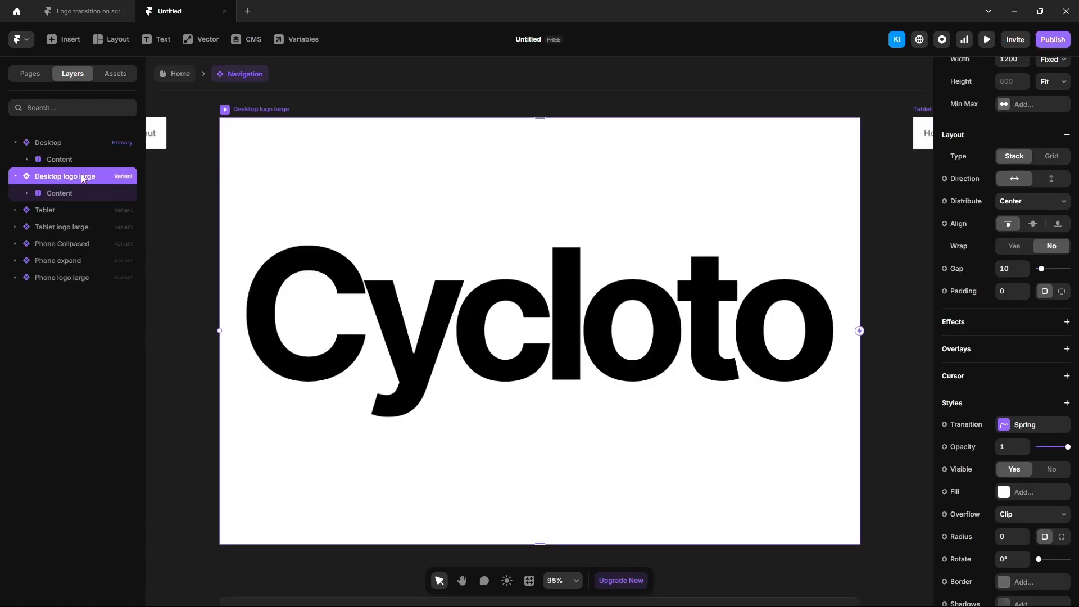
right_click(81, 174)
left_click(146, 243)
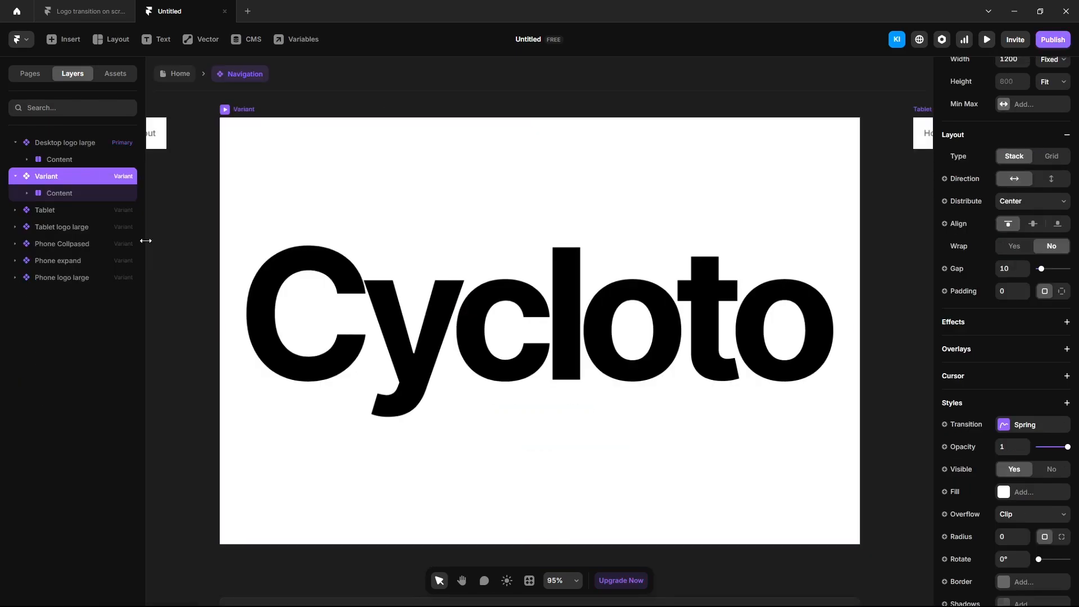
Rename the primary variant as Desktop and the variant below it as Desktop logo large.
double_click(74, 142)
key("ctrl+c")
key("Right")
key("ctrl+shift+Left")
key("ctrl+shift+Left")
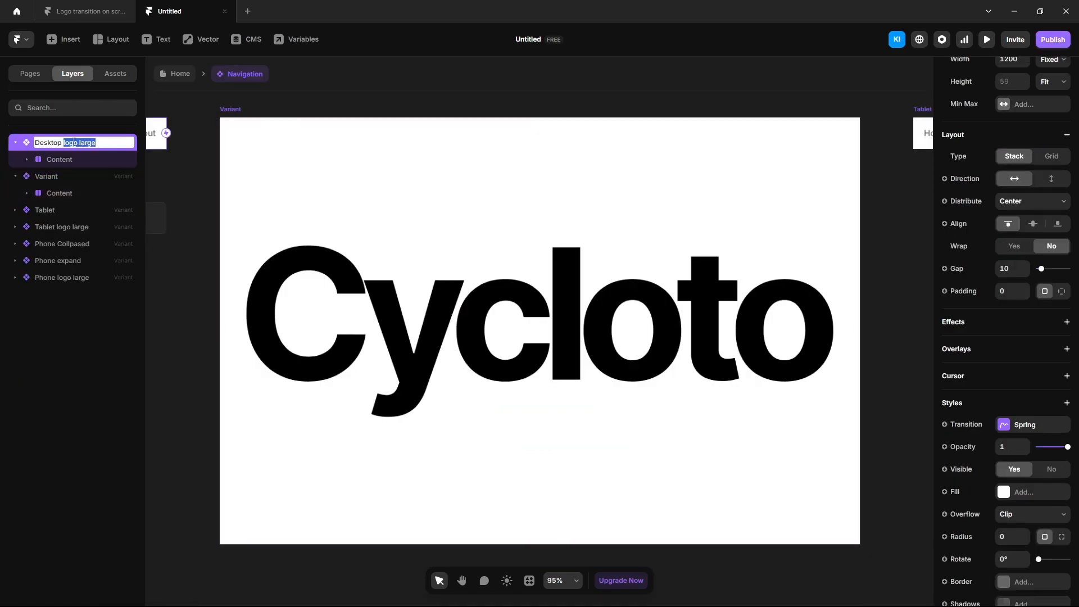
key("BackSpace")
key("Return")
double_click(69, 176)
key("ctrl+v")
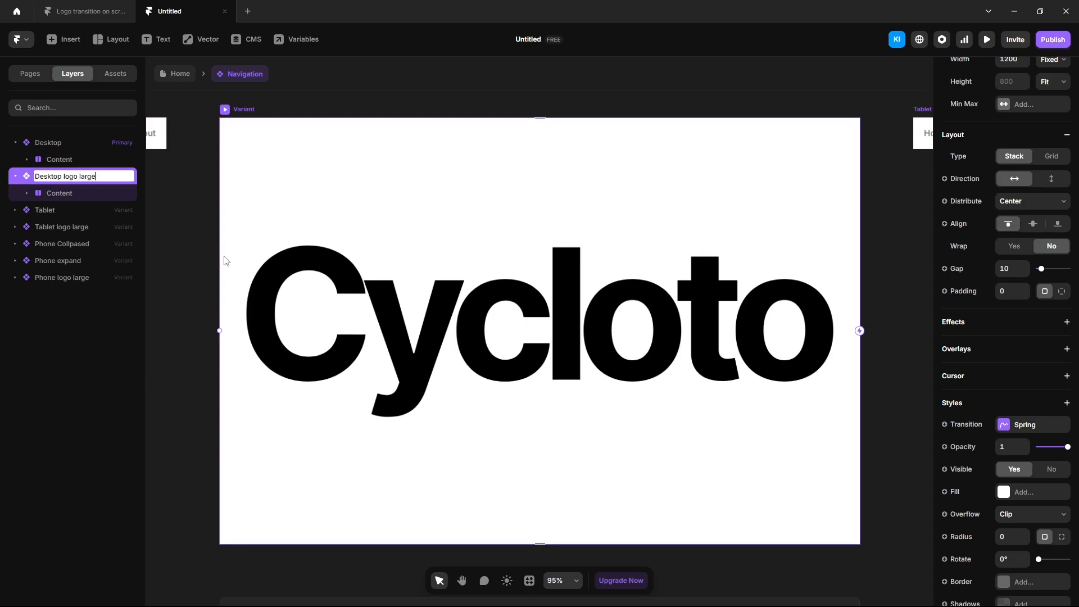
left_click(196, 254)
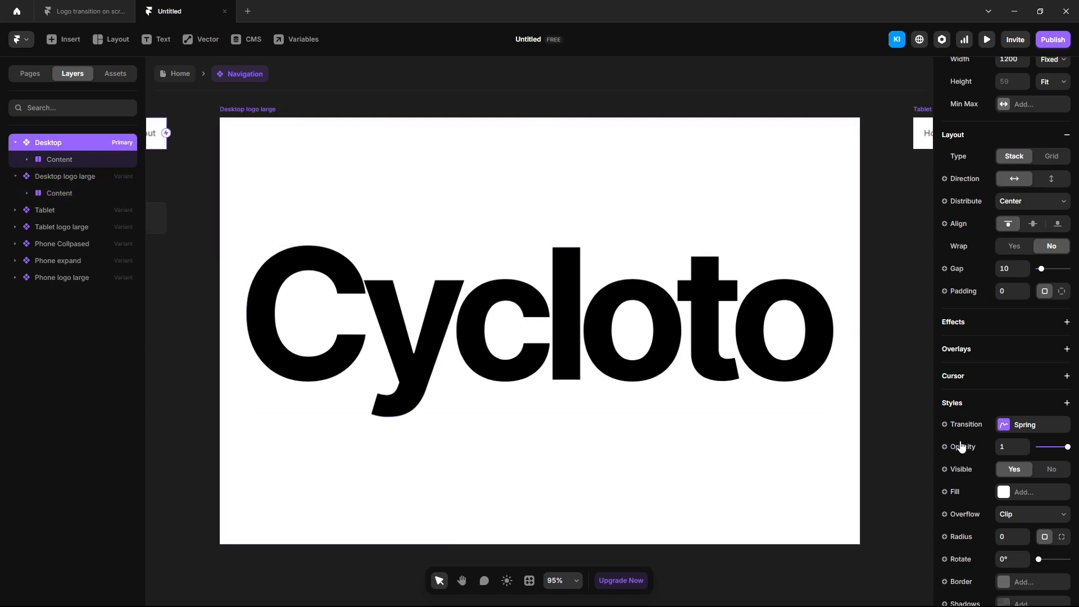
Change the primary Desktop variant's transition to Ease and return to the Home page.
left_click(1004, 429)
left_click(852, 394)
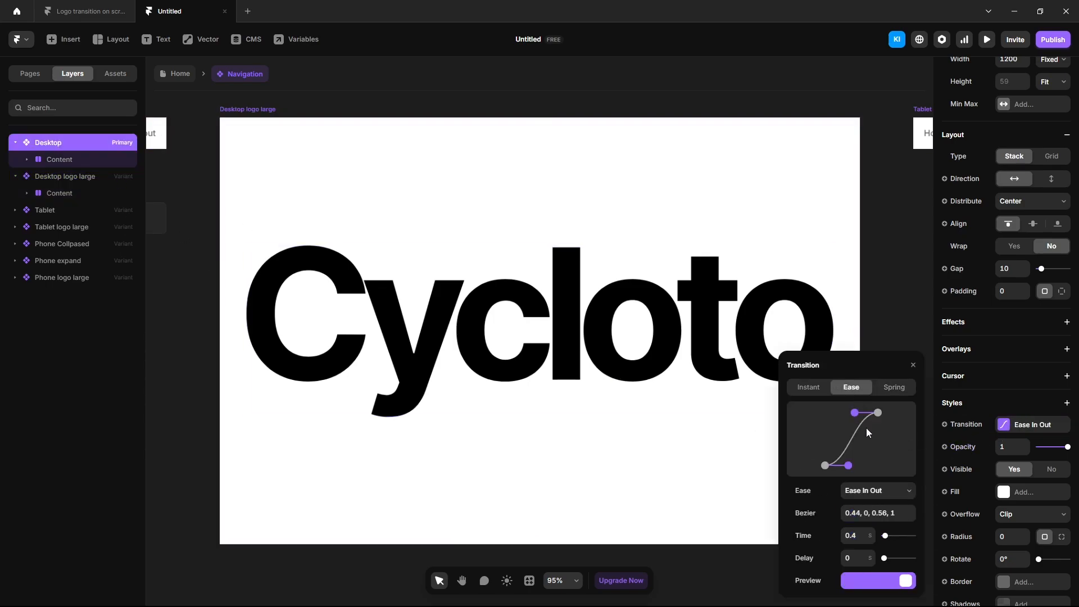
left_click(178, 74)
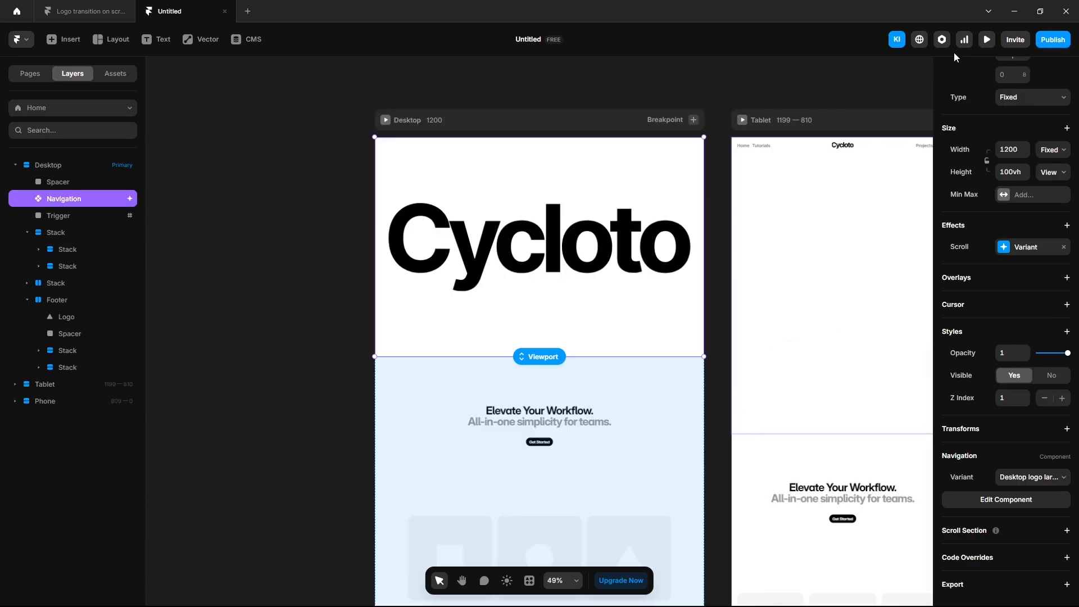
Preview the page and scroll down to the footer to check the eased logo transition.
left_click(987, 40)
scroll(514, 362, "down", 5)
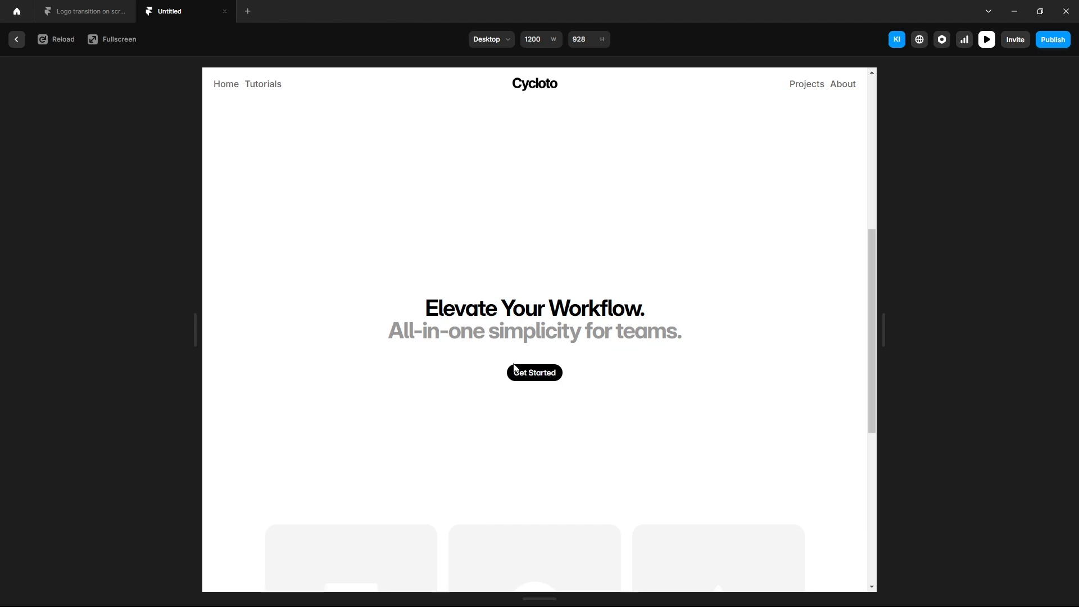
scroll(513, 367, "down", 6)
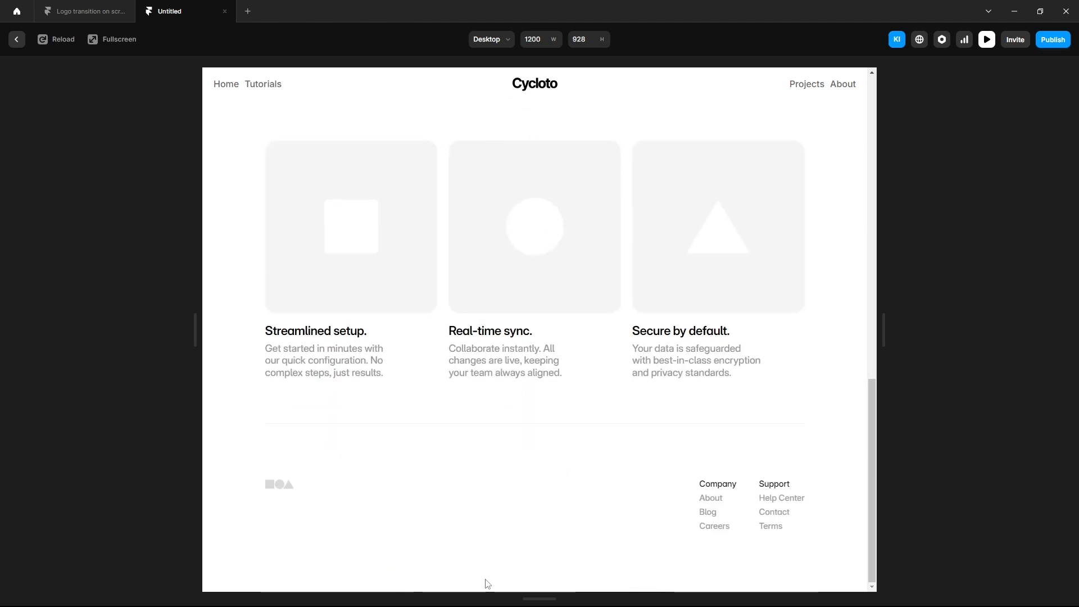
left_click(18, 41)
Duplicate the Spacer frame in Desktop and move the copy below the Footer at the end of the page.
left_click(82, 187)
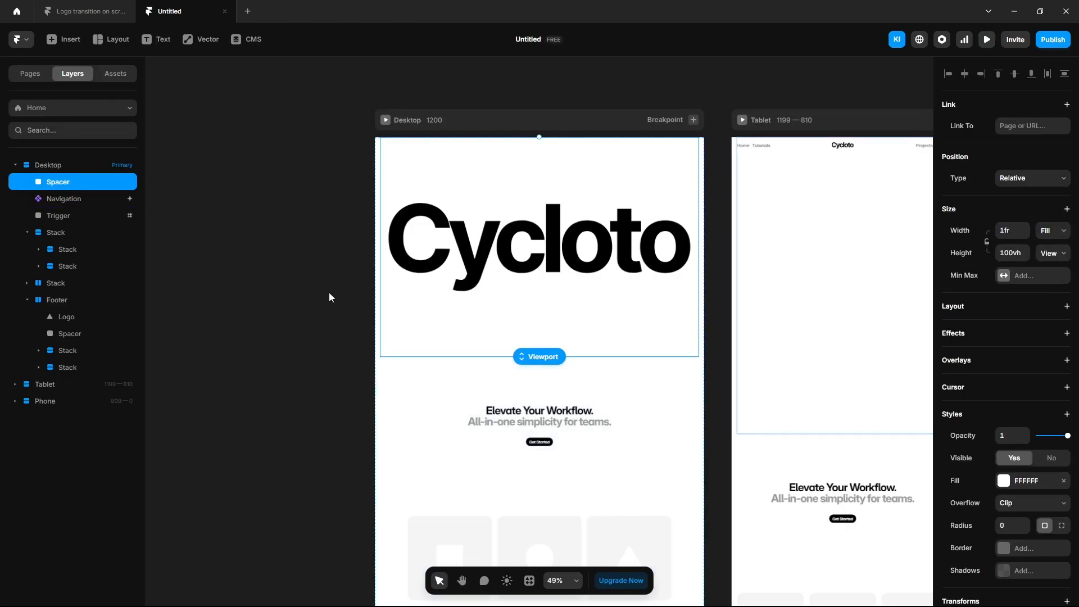
key("ctrl+d")
key("ctrl+minus")
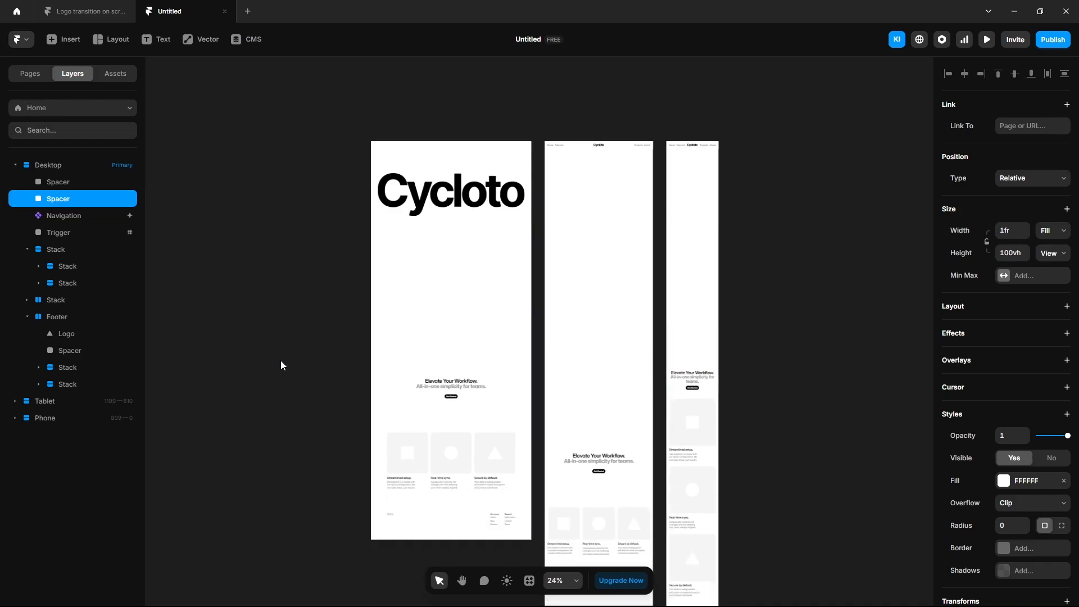
key("ctrl+bracketright")
key("ctrl+bracketright")
key("ctrl+bracketright")
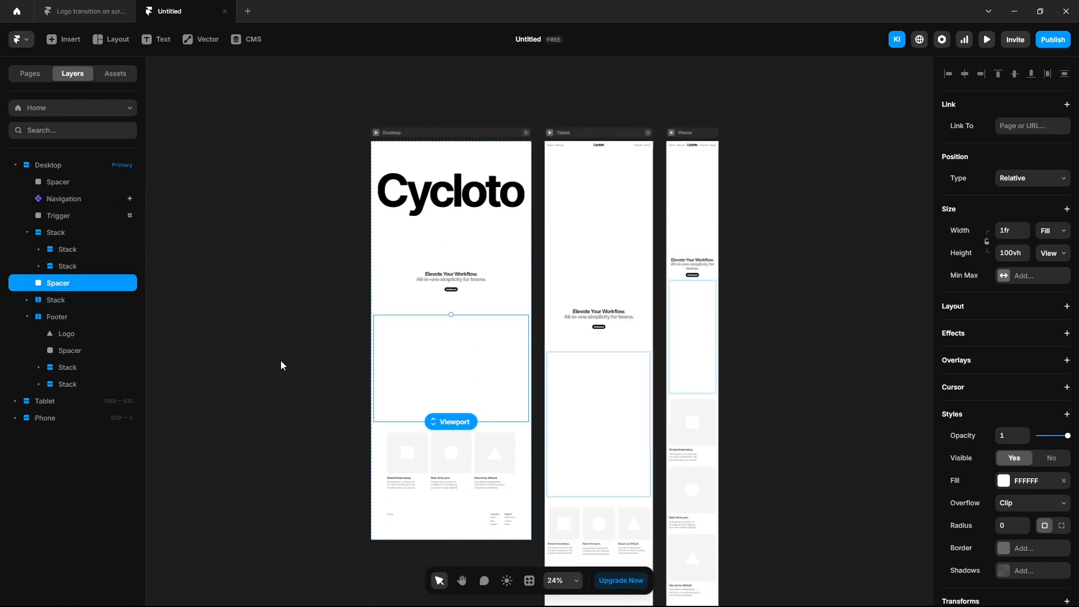
key("ctrl+bracketright")
key("ctrl+bracketright")
key("ctrl+minus")
left_click(488, 339)
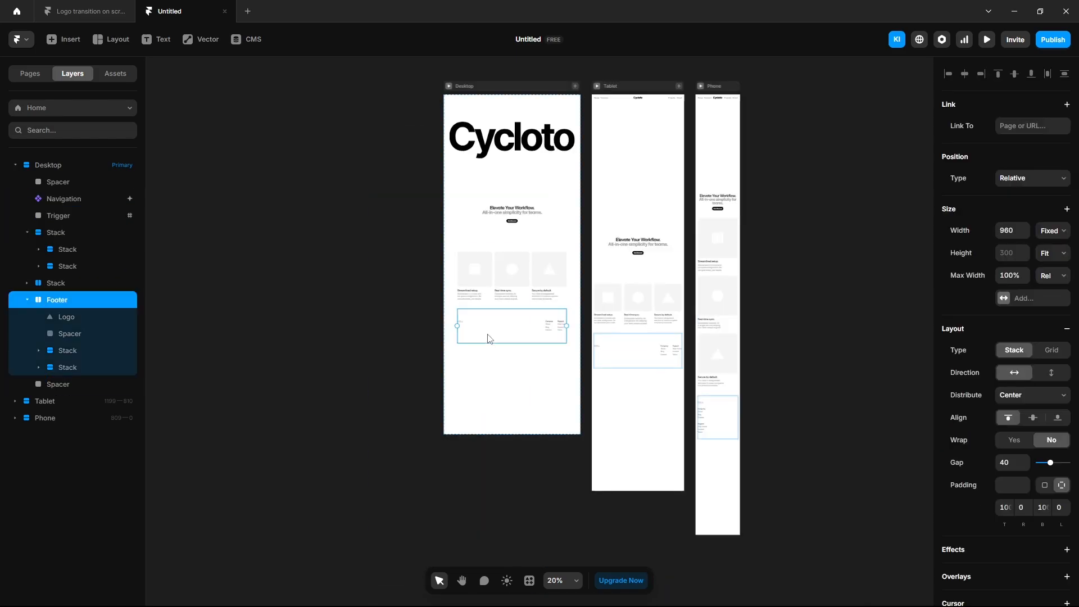
Add a scroll section named footer to the Footer stack in Desktop.
scroll(1007, 431, "down", 8)
scroll(513, 329, "up", 5)
key("alt")
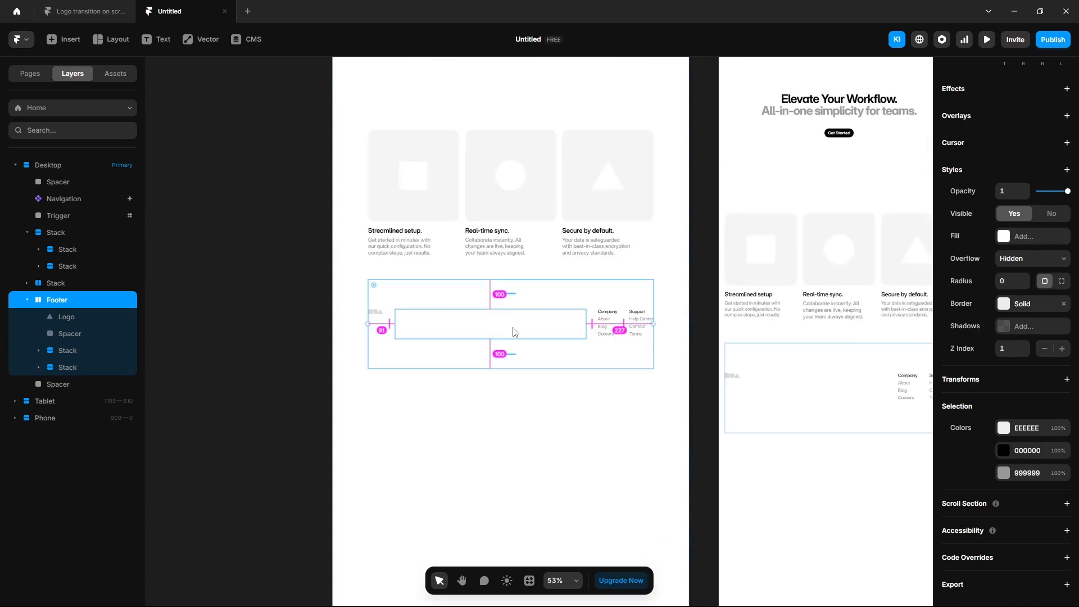
scroll(512, 332, "up", 2)
left_click(975, 507)
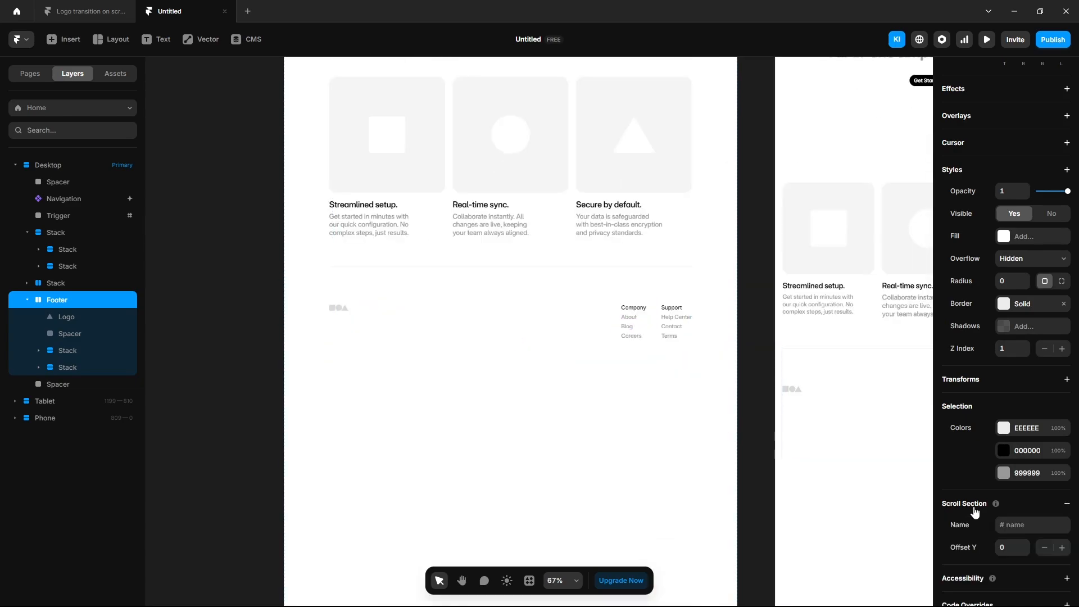
left_click(1021, 525)
type("footer")
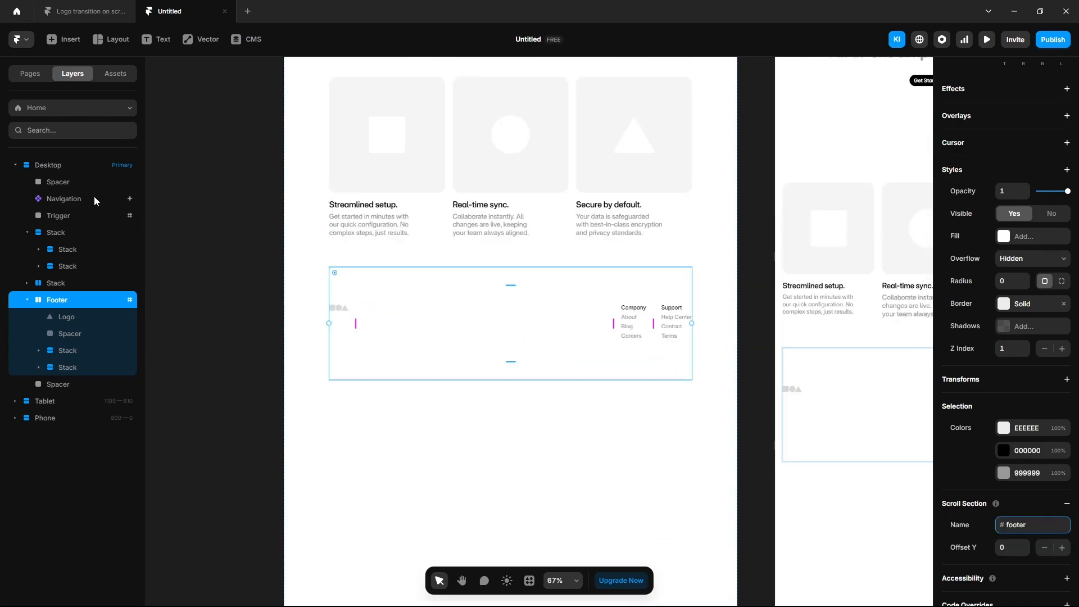
Add a #footer section to the Desktop Navigation's scroll variant effect, switching to Desktop logo large.
left_click(96, 199)
left_click(1015, 248)
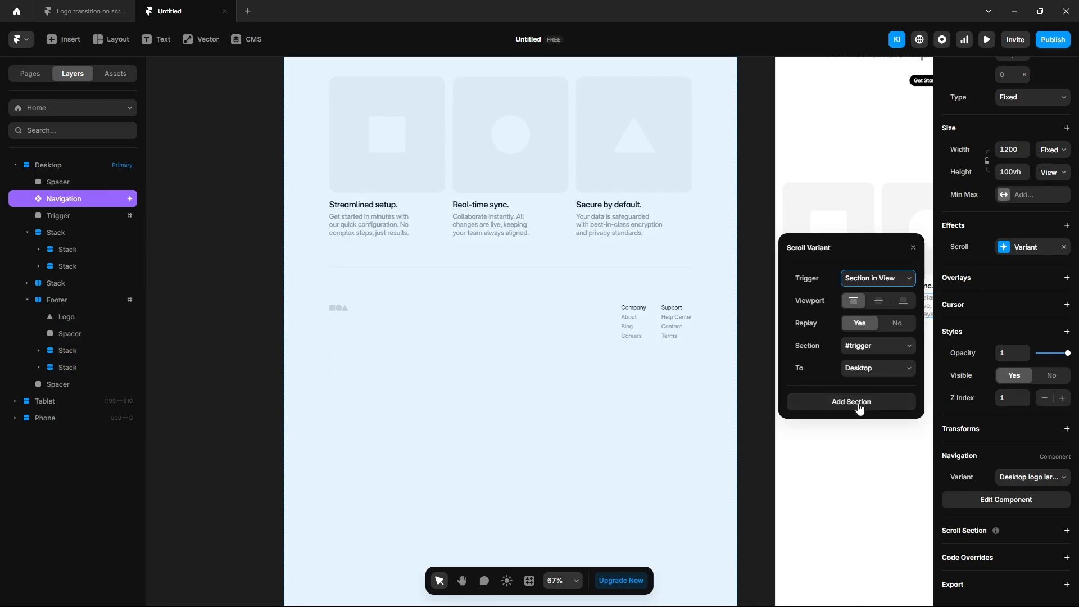
left_click(860, 409)
left_click(860, 403)
left_click(873, 452)
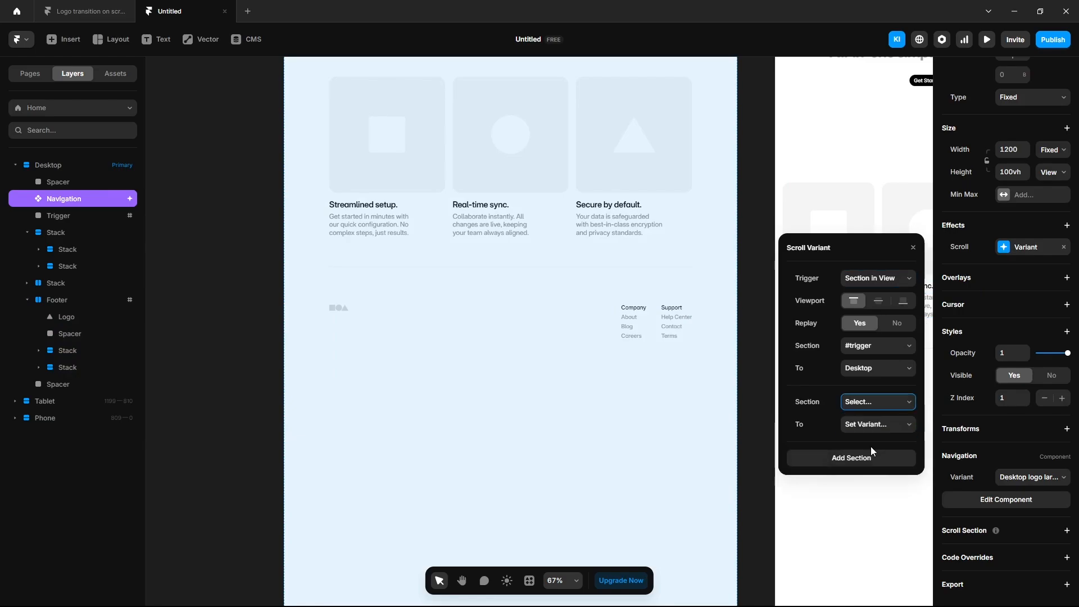
left_click(876, 424)
left_click(871, 469)
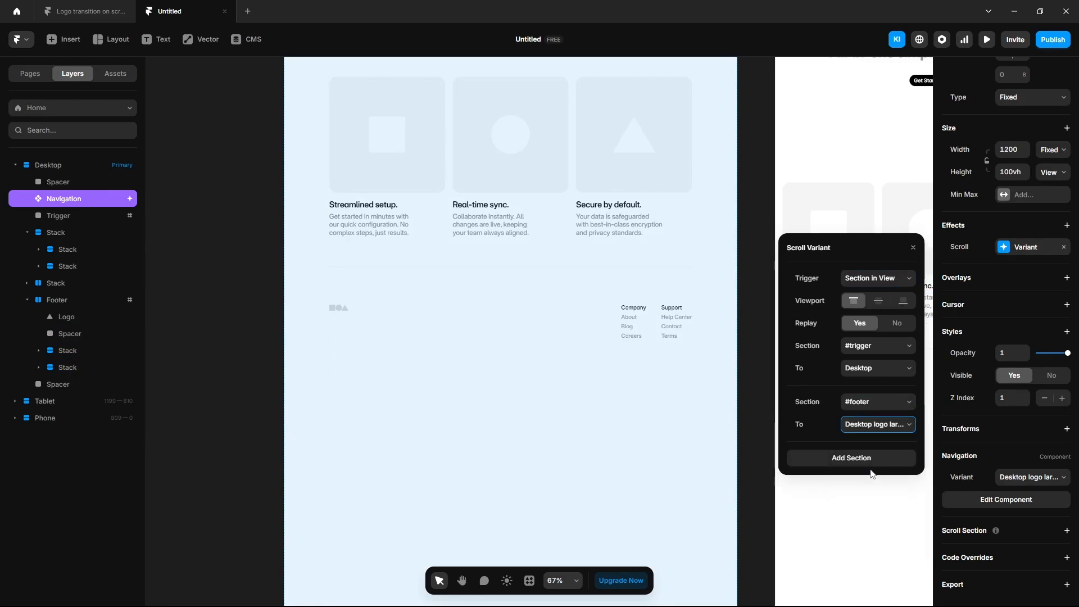
Preview the Desktop page and scroll past the footer to check the logo transition, then return to the canvas.
left_click(987, 39)
scroll(529, 417, "down", 5)
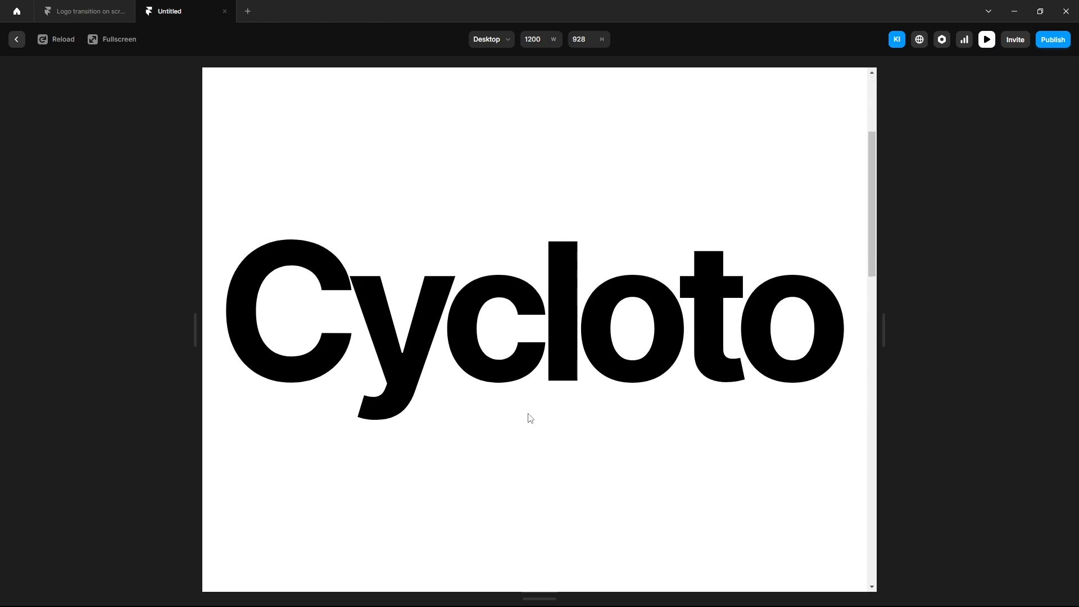
scroll(530, 418, "down", 10)
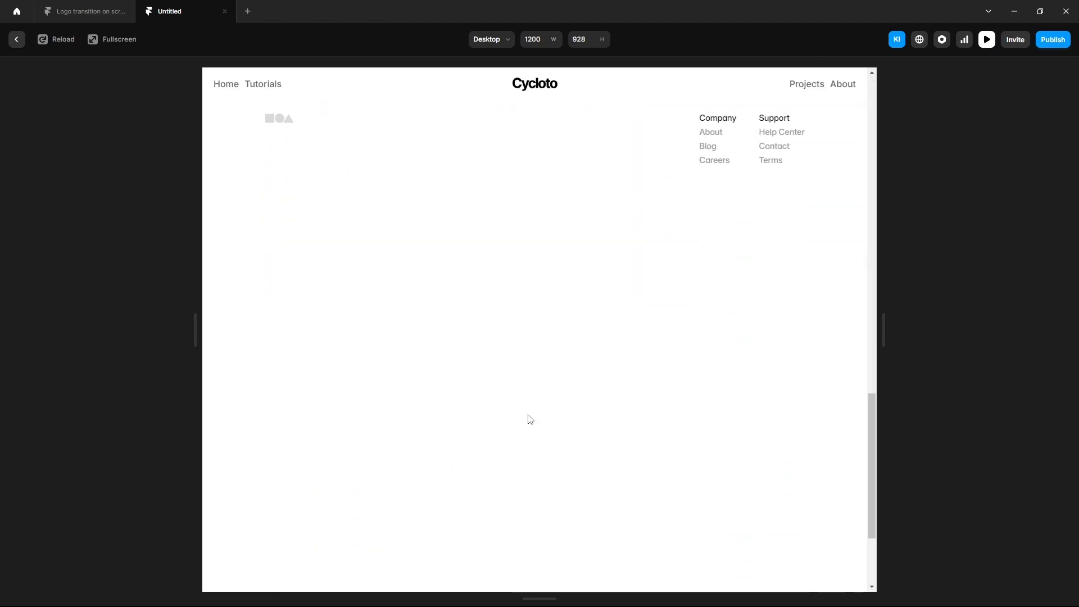
key("Escape")
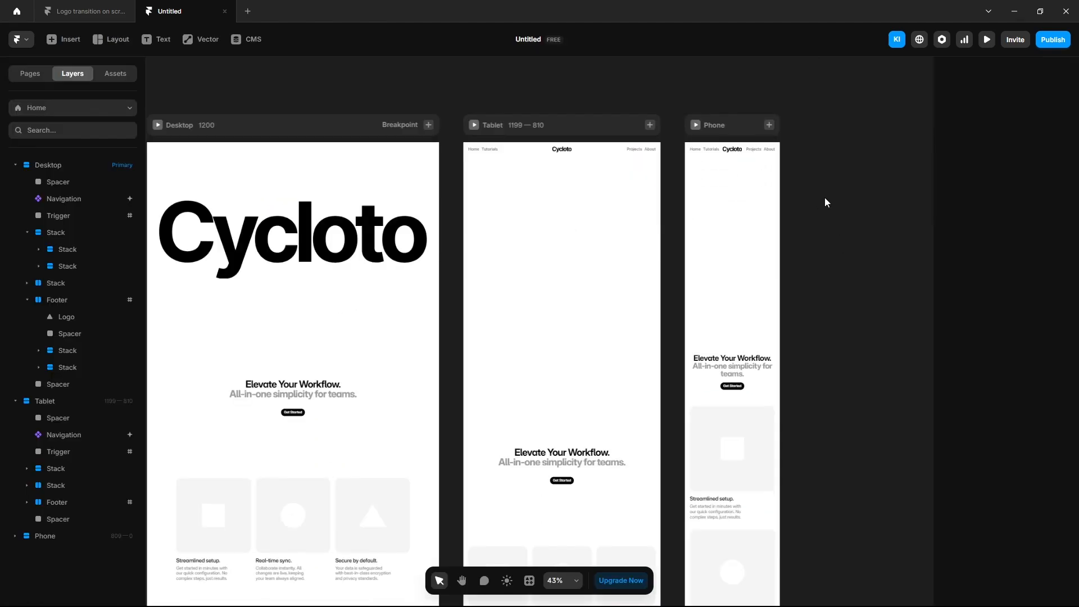
Set the Tablet breakpoint's Navigation to the Tablet logo large variant.
left_click(548, 239)
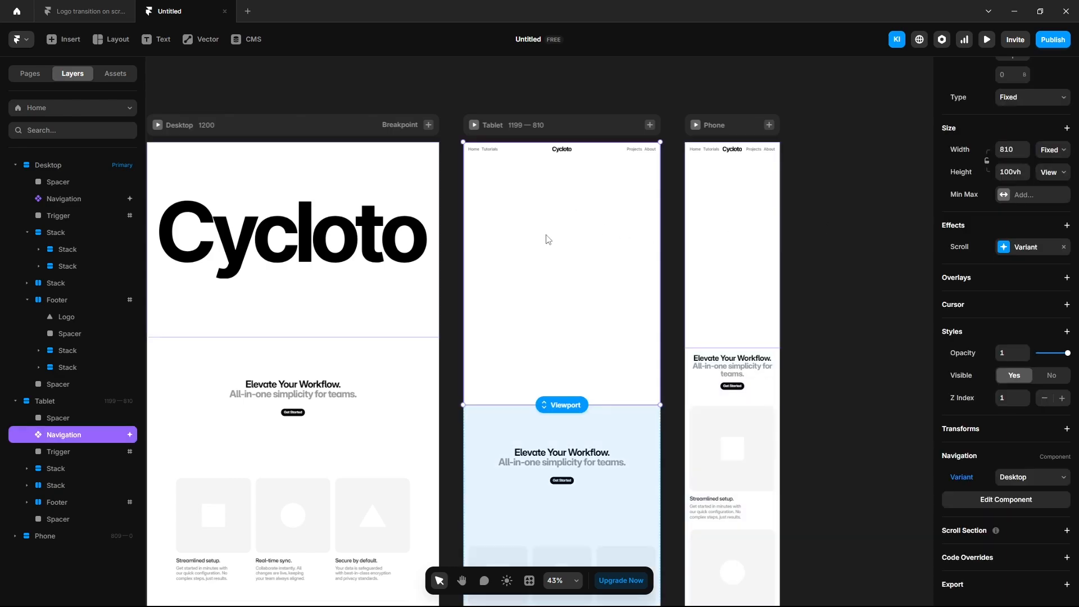
left_click(1004, 477)
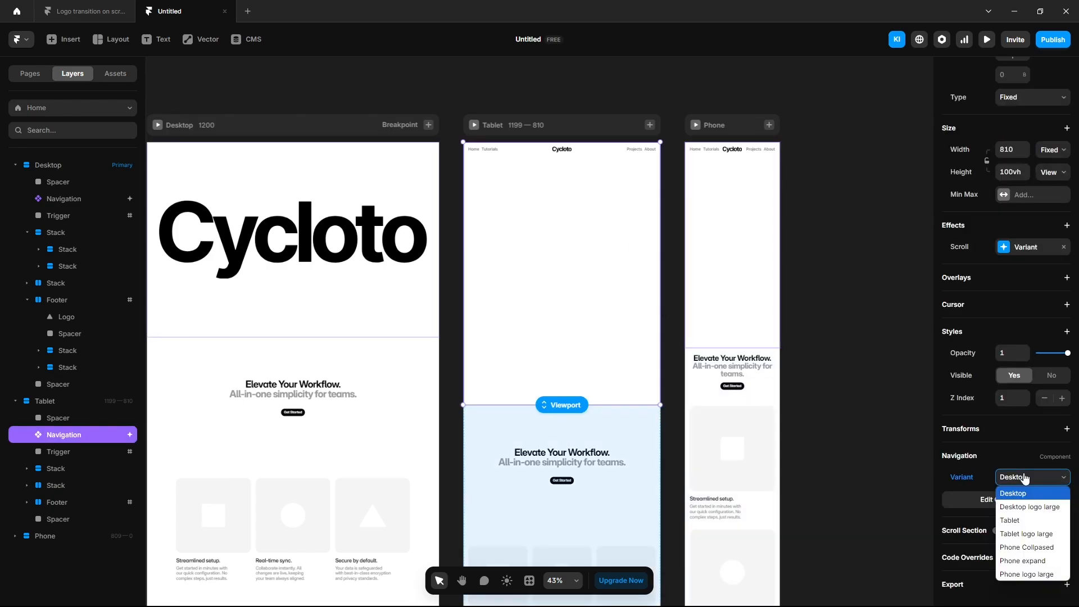
left_click(1020, 535)
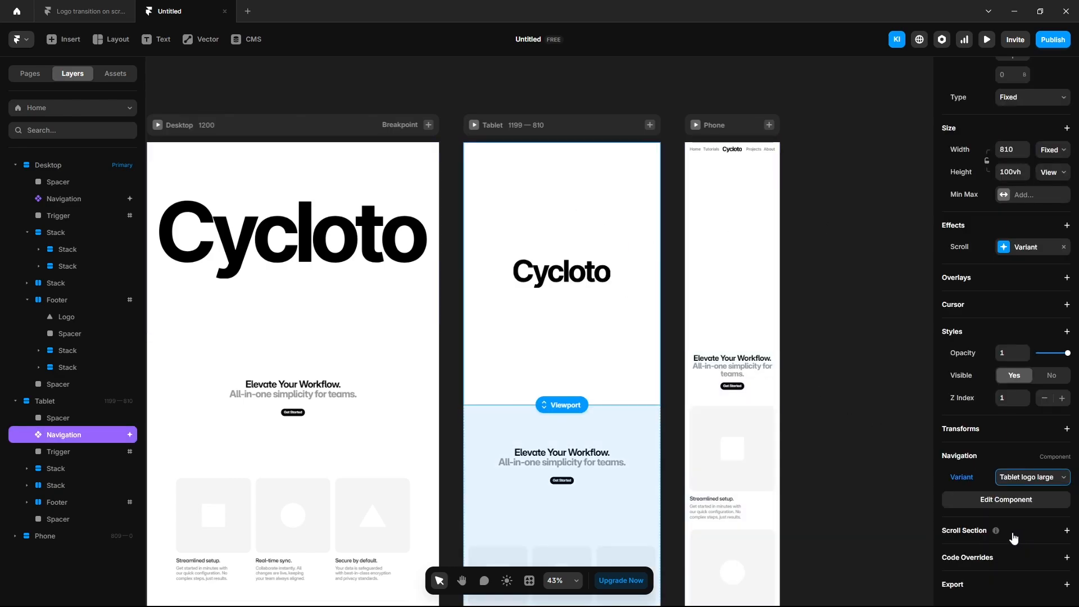
In the Tablet Navigation's scroll variant effect, set #trigger to switch to Tablet and #footer to Tablet logo large.
left_click(1020, 248)
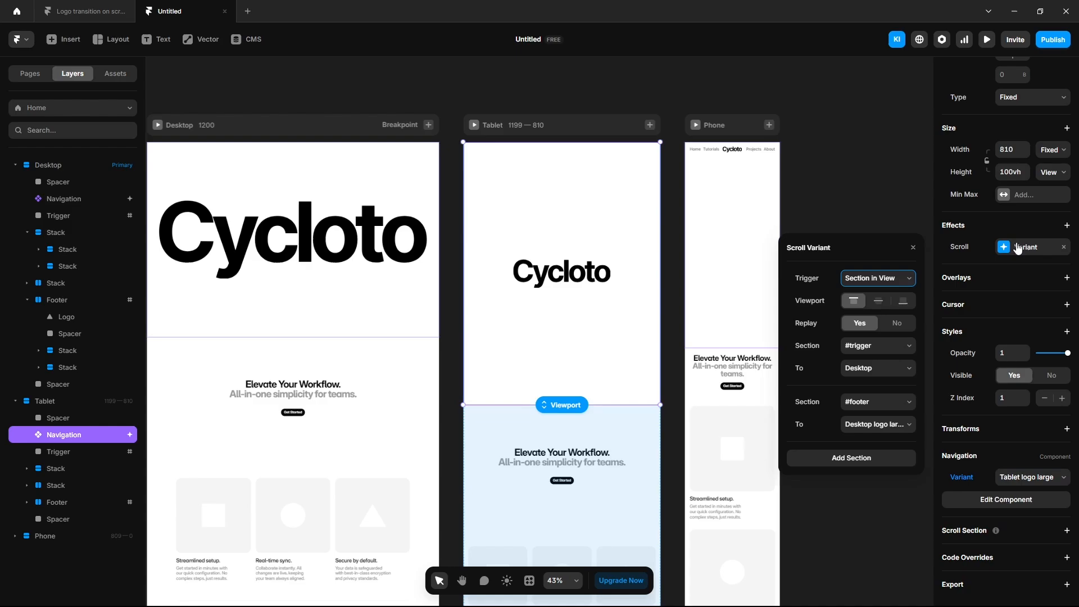
left_click(869, 371)
left_click(866, 412)
left_click(871, 424)
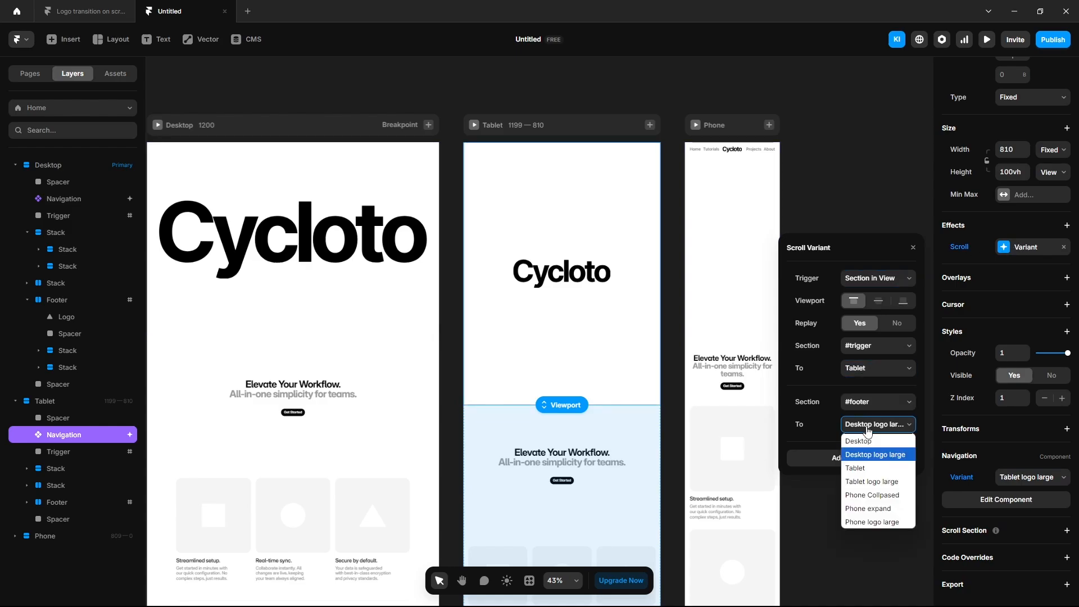
left_click(873, 482)
left_click(787, 204)
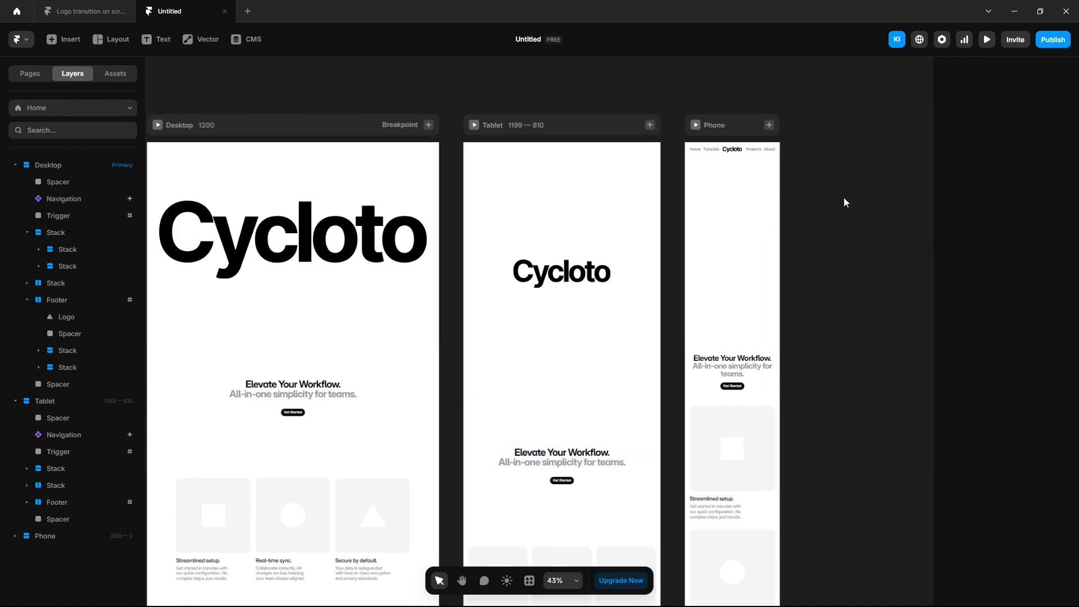
Set the Phone breakpoint's Navigation to the Phone logo large variant.
left_click(741, 153)
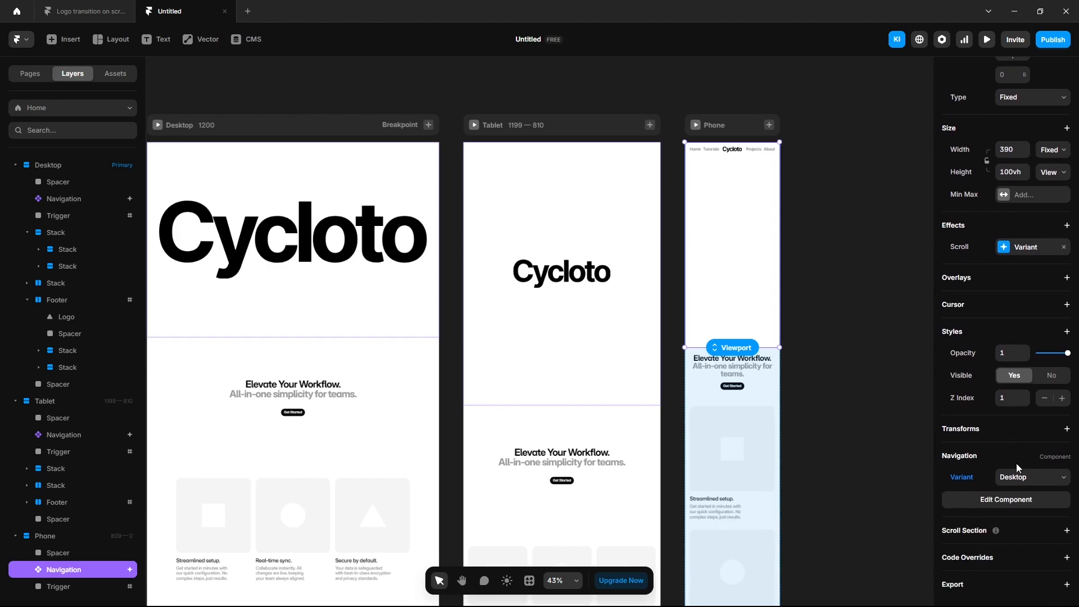
left_click(1020, 477)
left_click(1026, 548)
left_click(1034, 477)
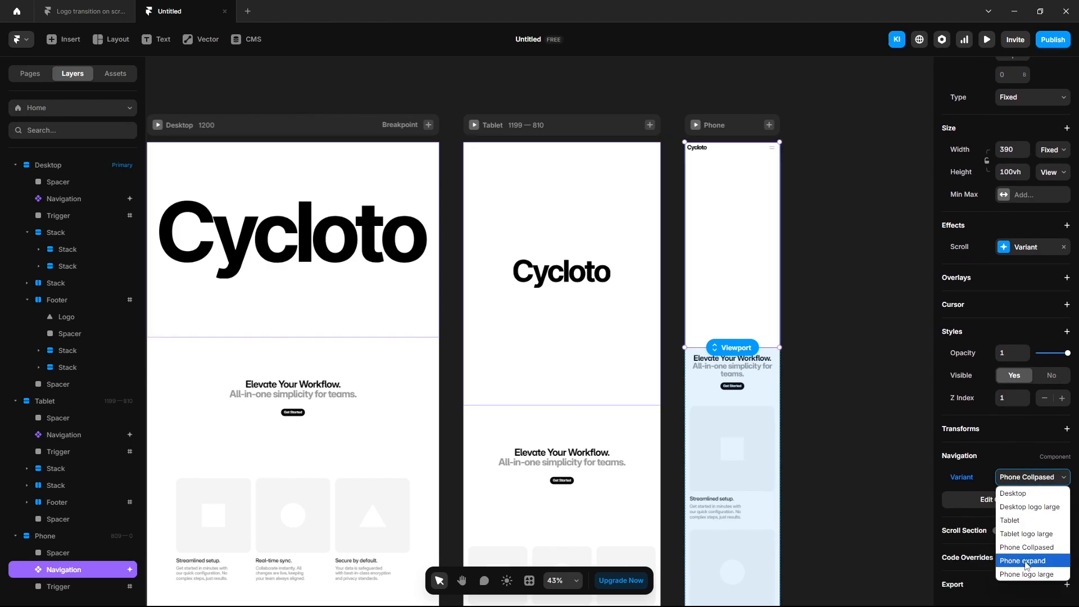
left_click(1027, 574)
In the Phone Navigation's scroll variant effect, set #trigger to switch to Phone Collpased and #footer to Phone logo large.
left_click(1017, 251)
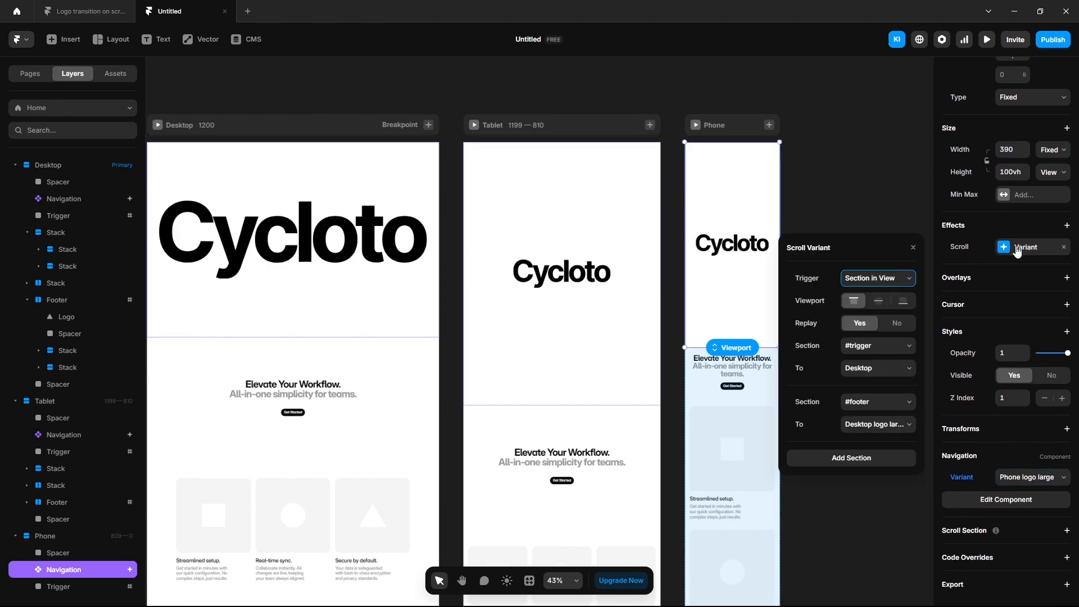
left_click(863, 370)
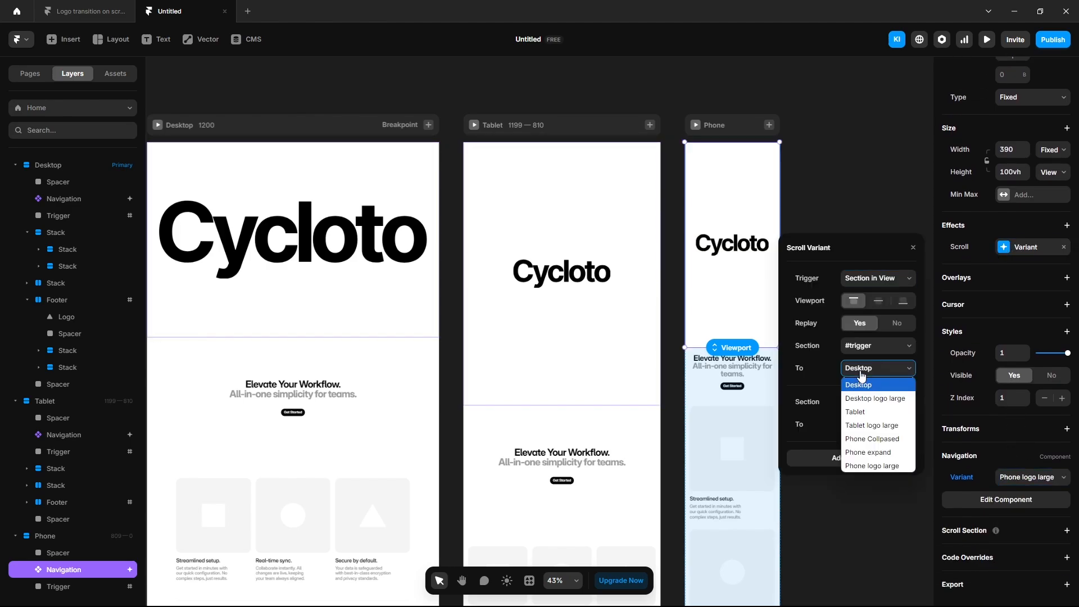
left_click(877, 438)
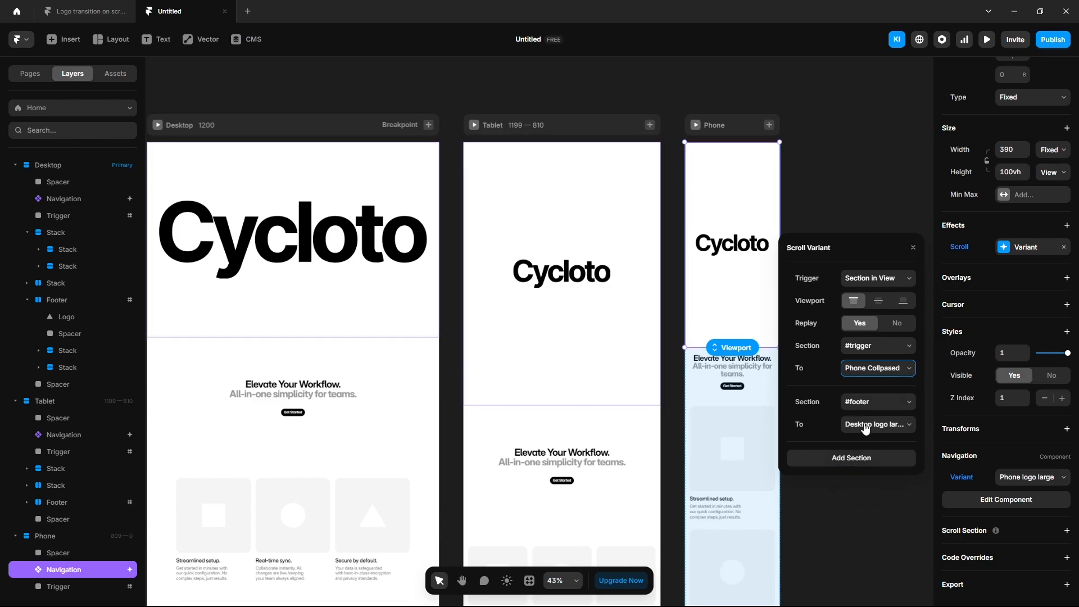
left_click(866, 429)
left_click(871, 525)
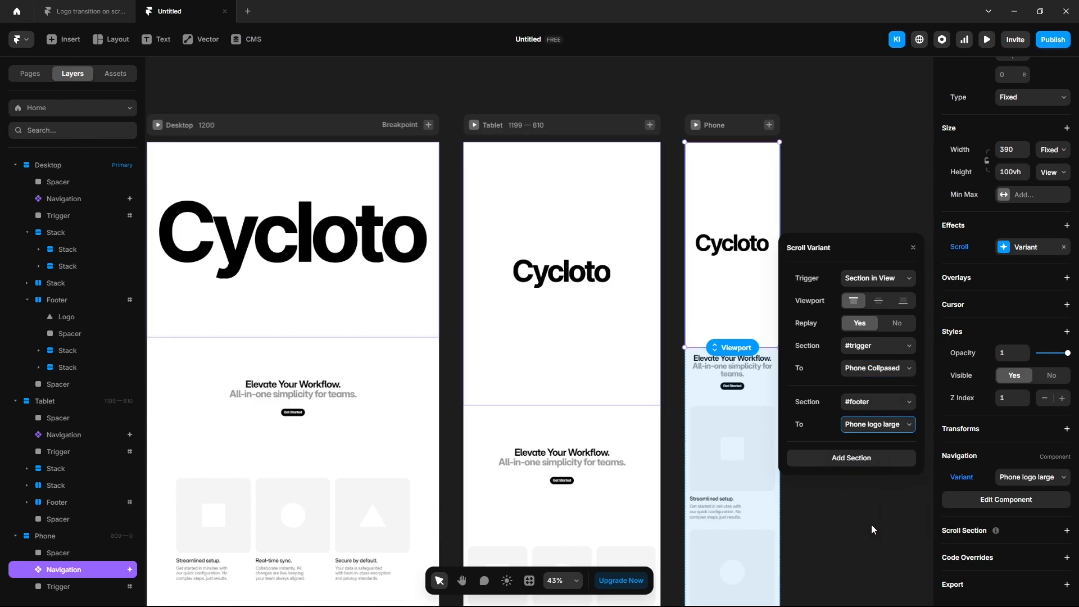
left_click(871, 526)
Open the Navigation component and connect the Phone Collpased variant's menu icon to Phone expand with a Click interaction.
double_click(735, 198)
left_click(311, 226)
key("space")
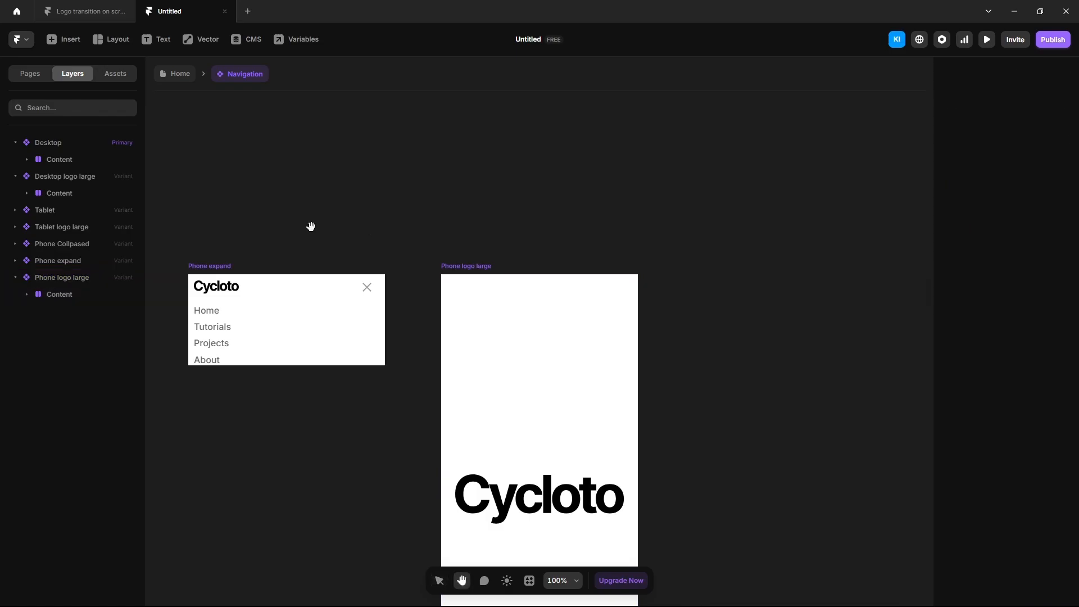
left_click_drag(311, 226, 669, 150)
left_click(458, 210)
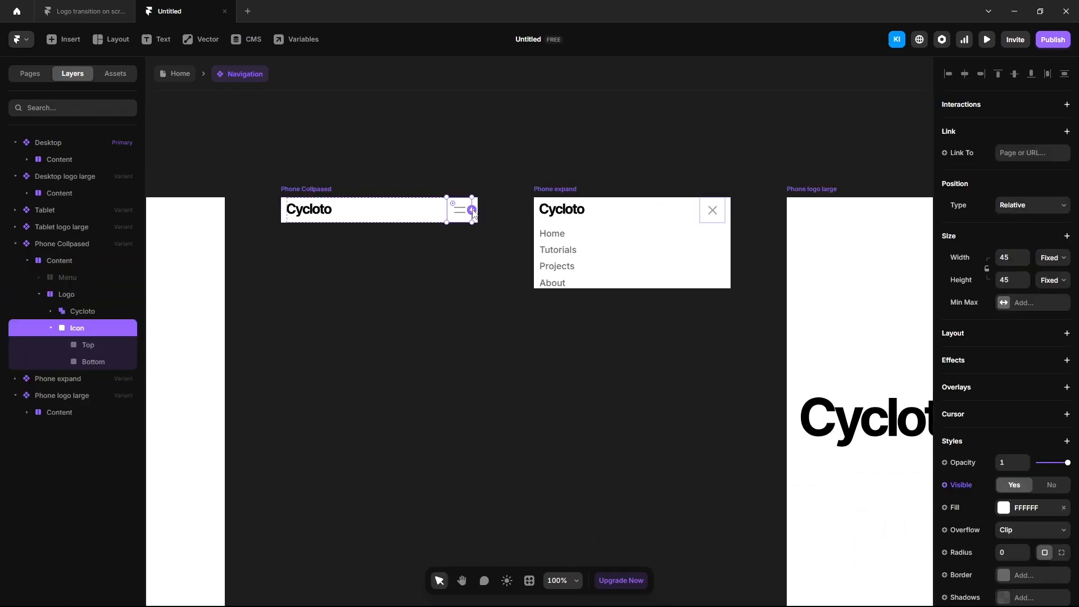
left_click_drag(472, 211, 632, 242)
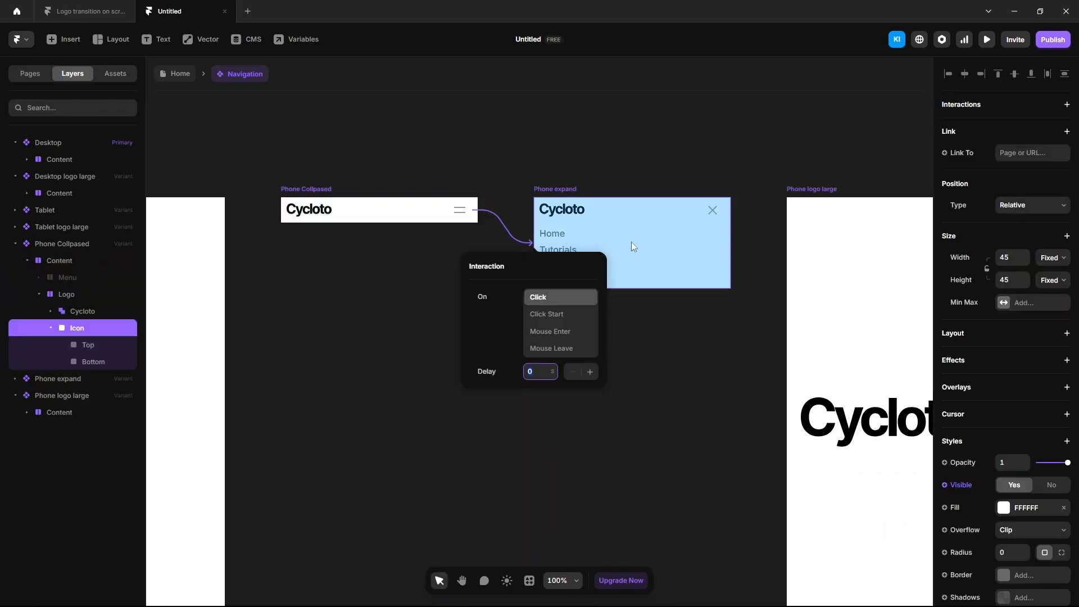
left_click(632, 242)
Connect the Phone expand variant's close icon back to Phone Collpased on Click and return to the Home page.
left_click(713, 210)
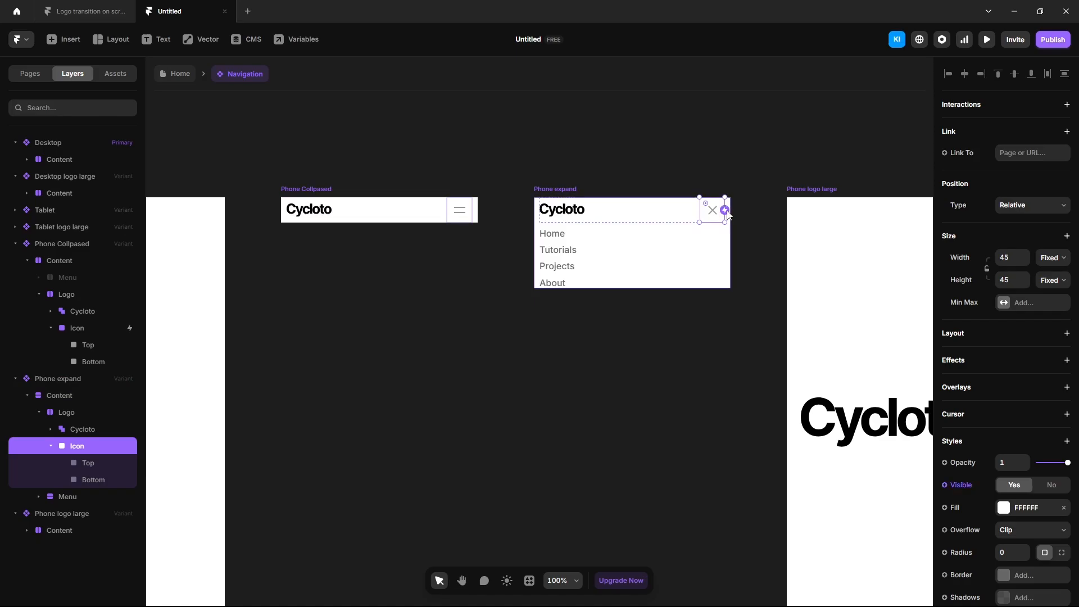
left_click_drag(726, 210, 461, 221)
left_click(184, 74)
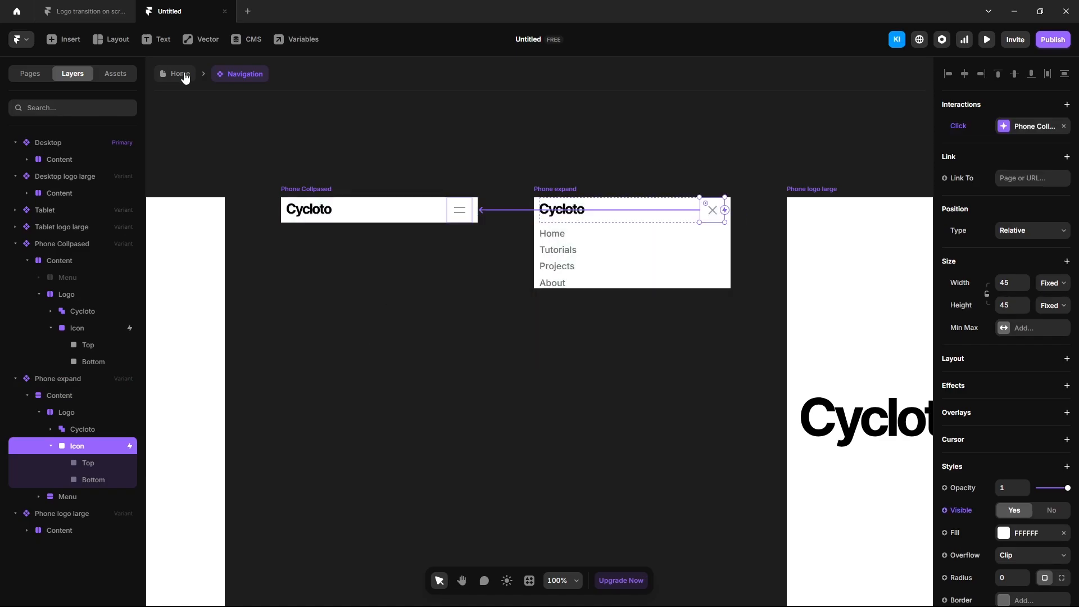
left_click(181, 74)
left_click(618, 100)
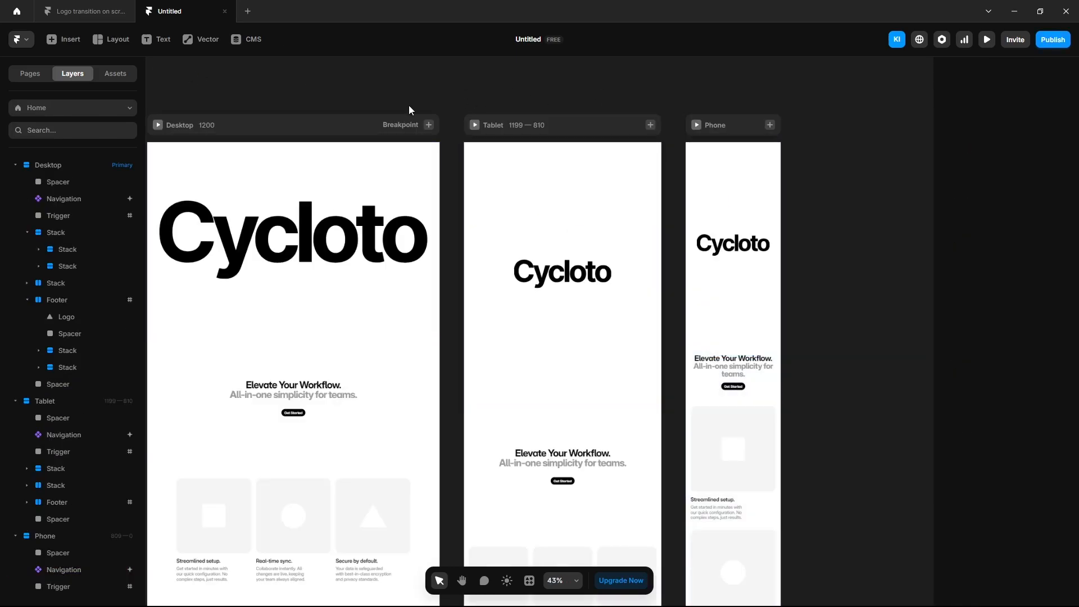
Preview the Tablet breakpoint down to the page end to check the logo transition, and leave the preview.
left_click(476, 126)
scroll(550, 360, "down", 15)
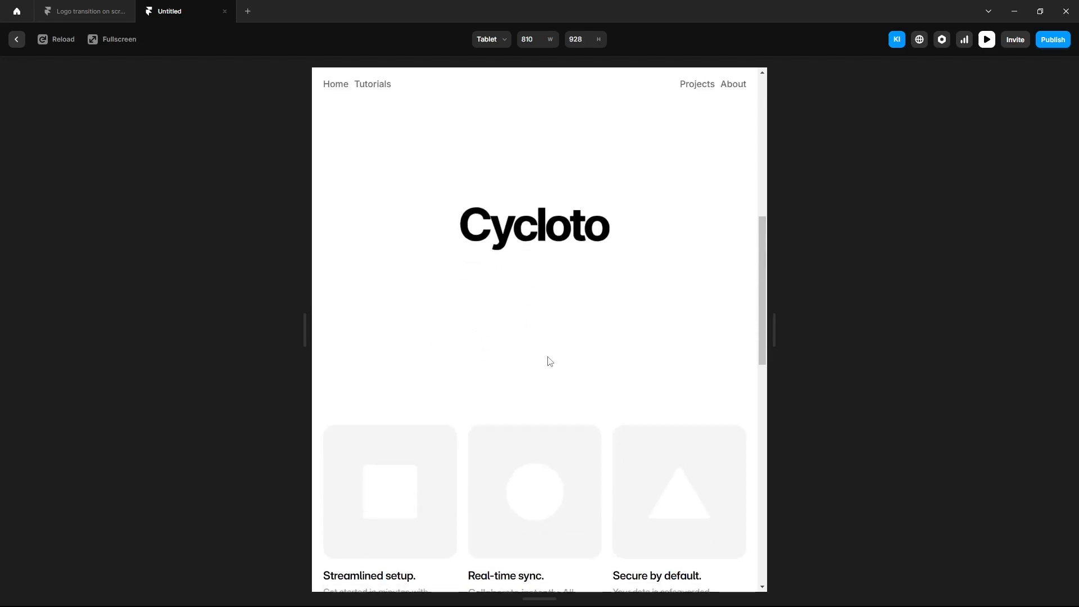
scroll(547, 359, "down", 5)
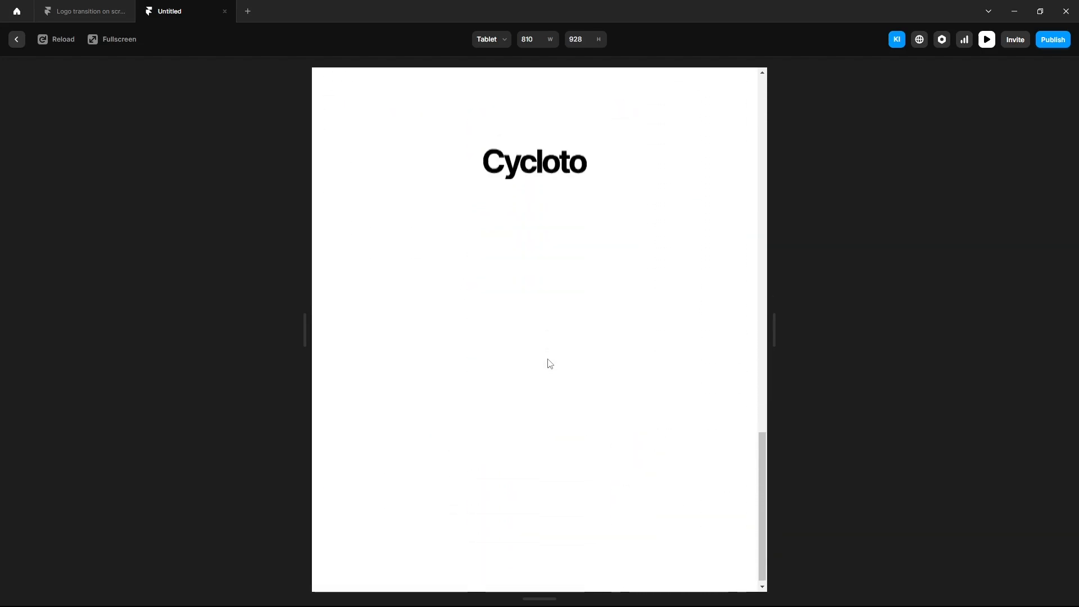
left_click(808, 127)
left_click(808, 127)
Preview the Phone breakpoint and scroll through the page to the footer and back up to check the navigation.
left_click(697, 124)
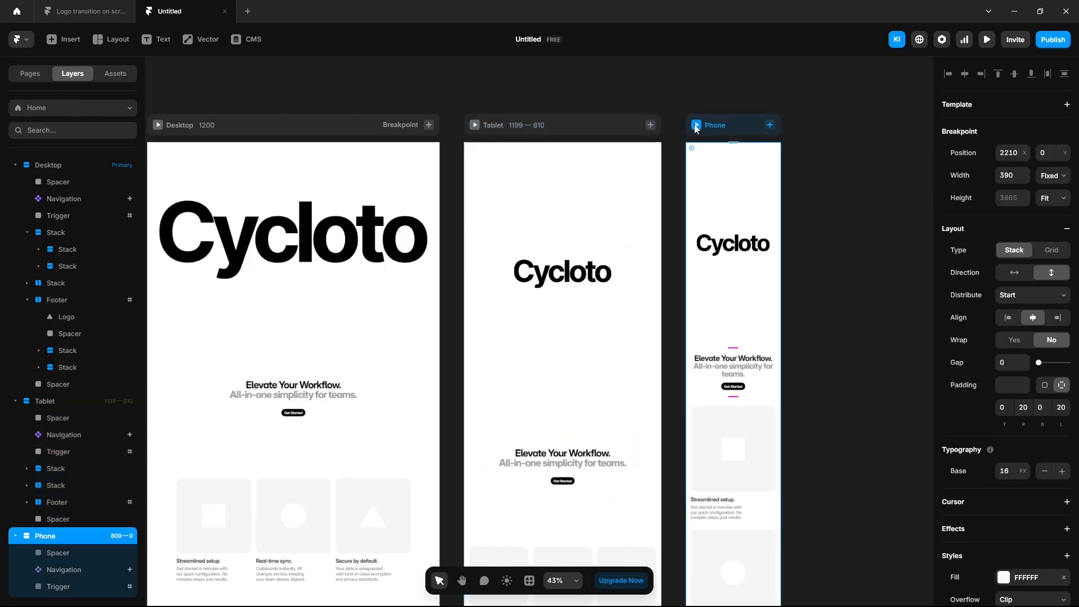
scroll(490, 327, "down", 5)
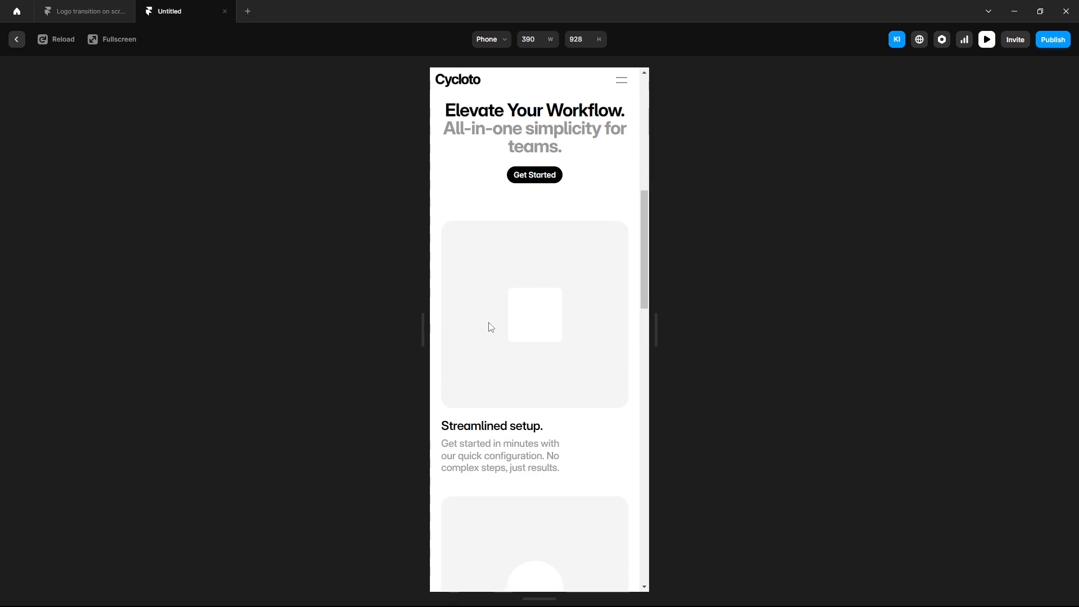
scroll(490, 327, "down", 10)
scroll(491, 329, "down", 5)
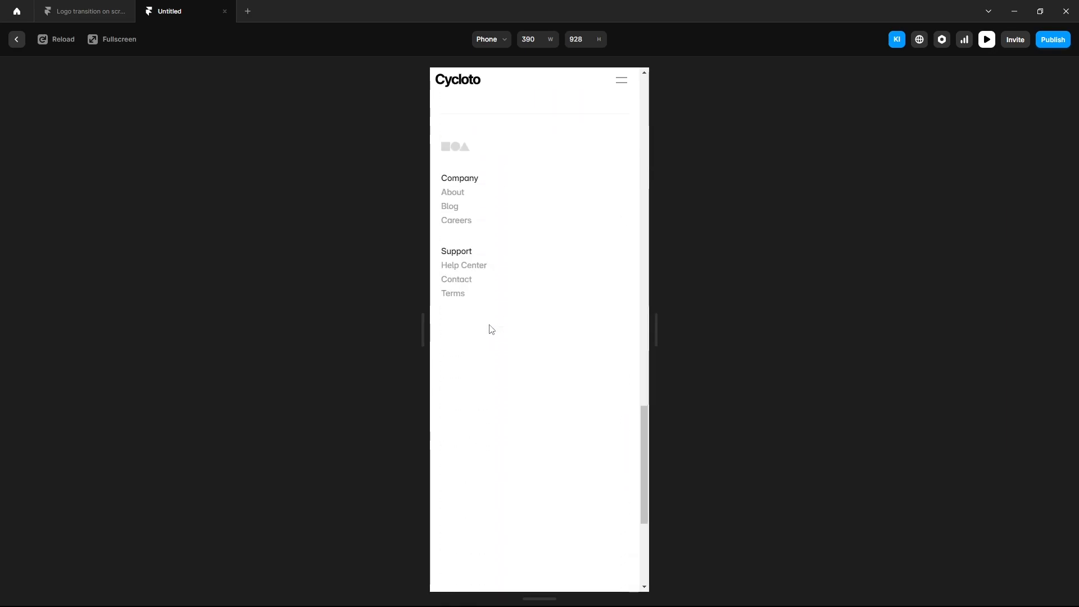
scroll(490, 329, "up", 10)
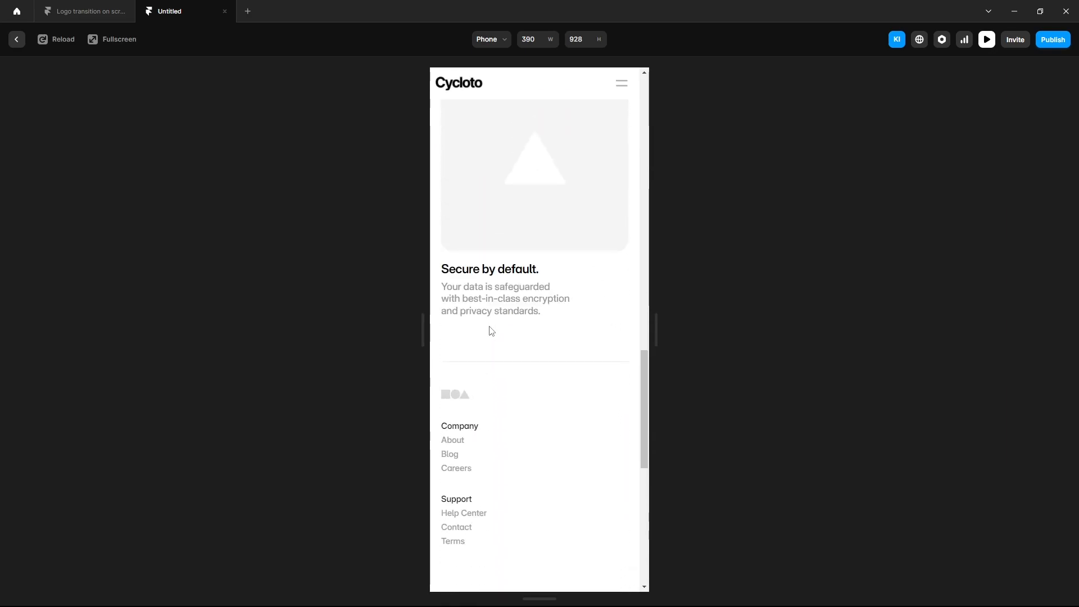
Test opening and closing the phone menu in the preview, and leave the phone preview.
left_click(622, 81)
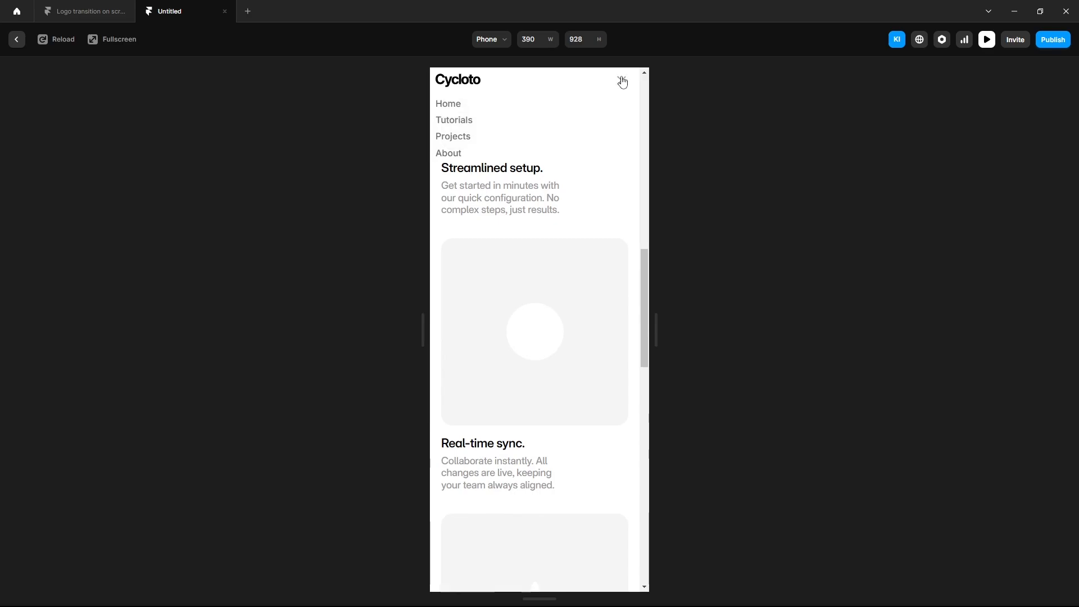
left_click(622, 82)
left_click(623, 84)
left_click(622, 84)
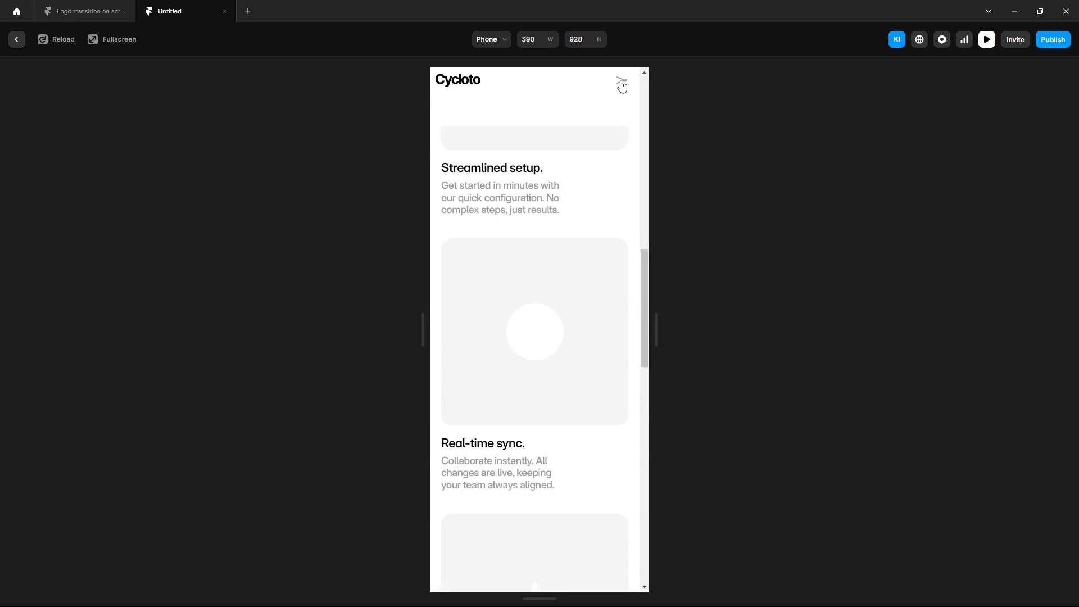
left_click(20, 42)
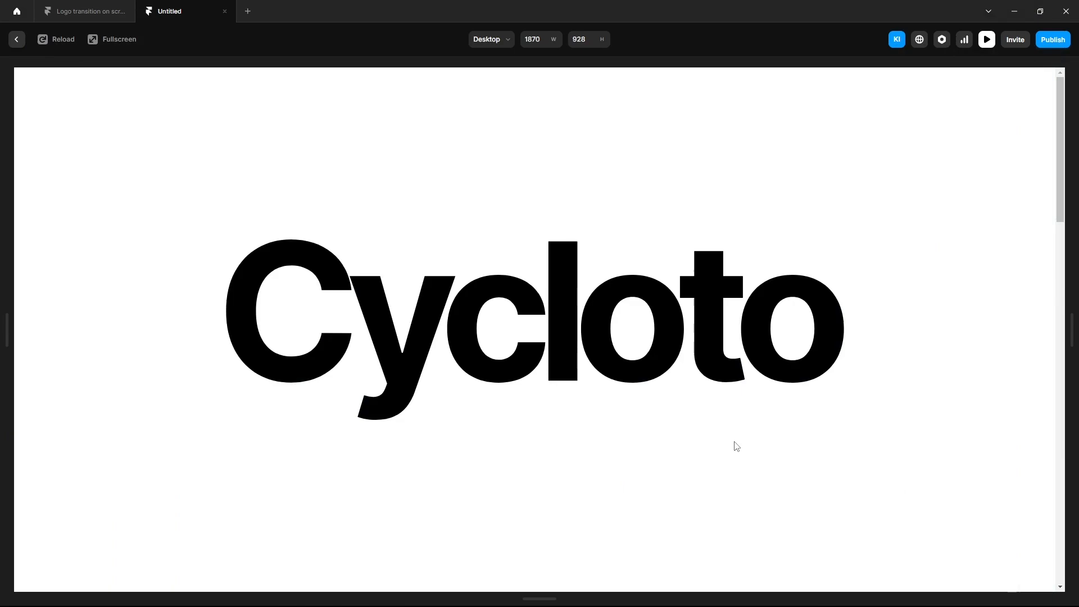
In the desktop preview, narrow the page to 320 px to test the menu and footer scroll, then widen it to 1870 px.
scroll(737, 447, "down", 5)
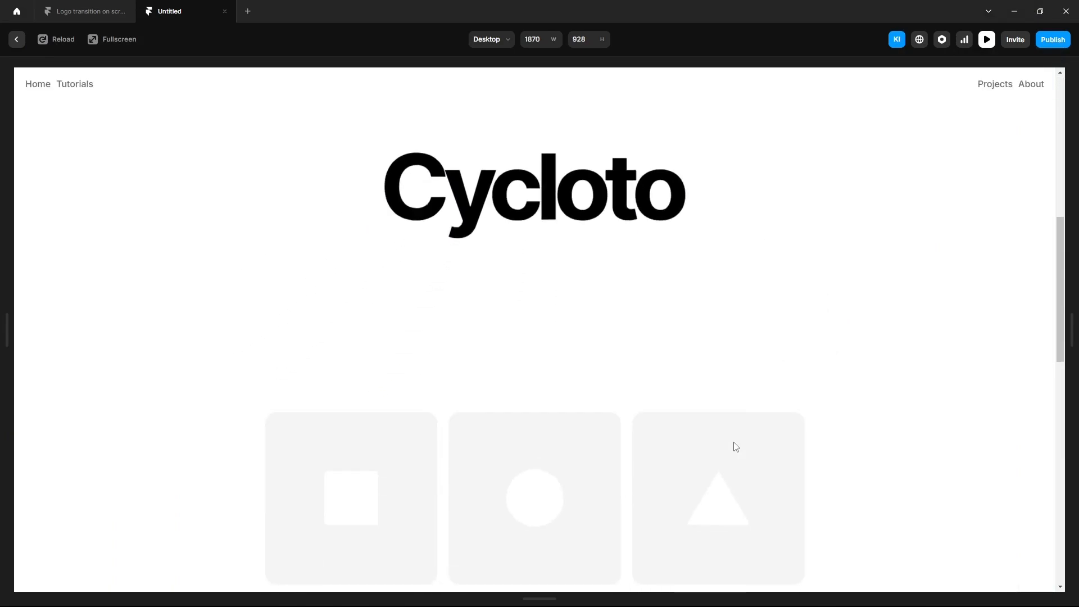
left_click_drag(1068, 325, 630, 302)
left_click(601, 82)
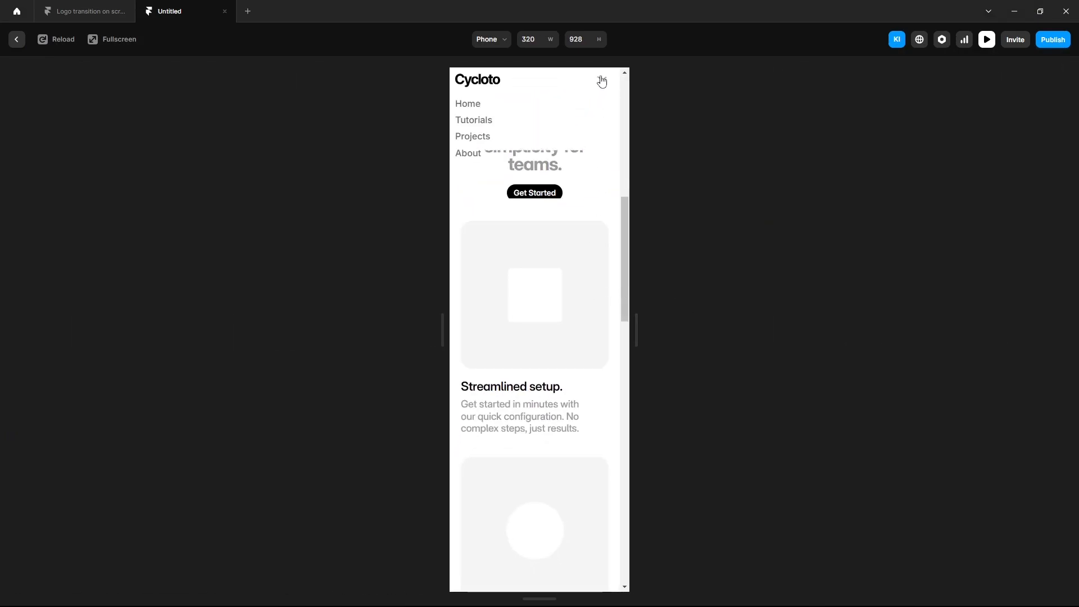
left_click(601, 81)
scroll(488, 489, "down", 10)
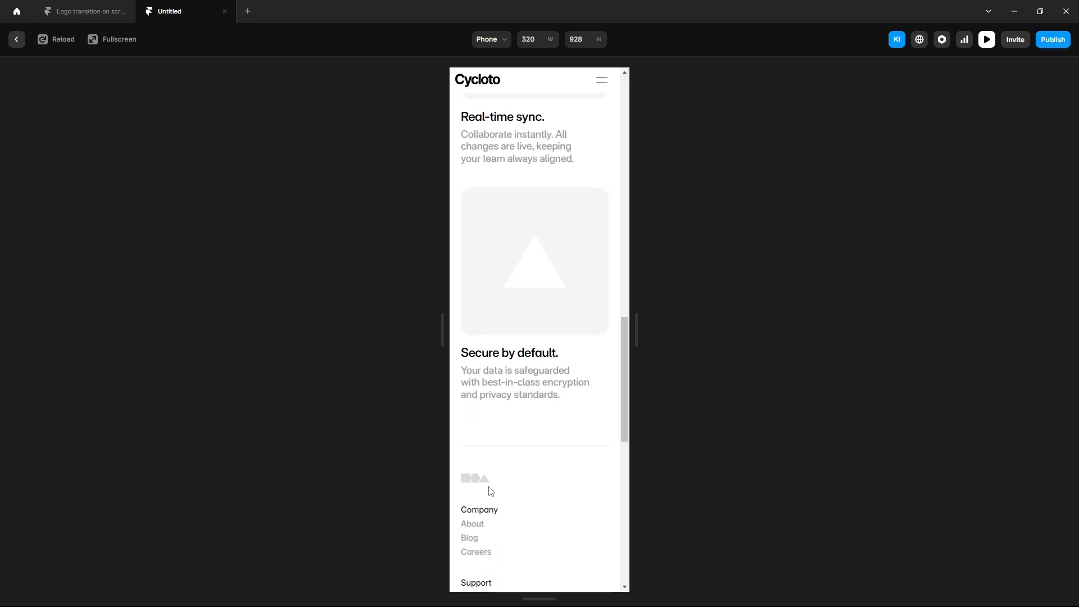
left_click_drag(637, 328, 1071, 332)
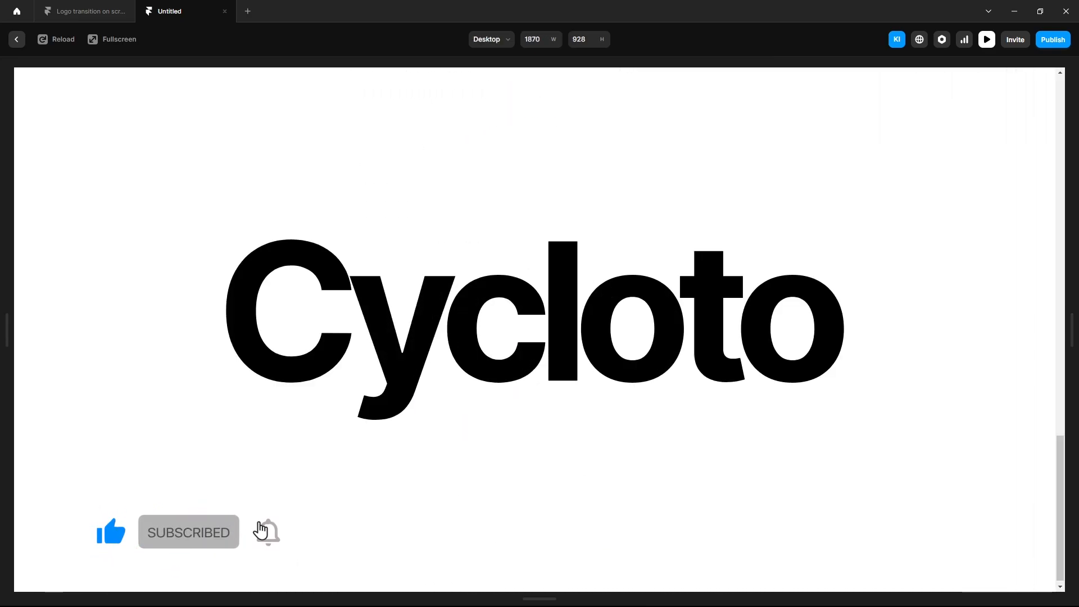